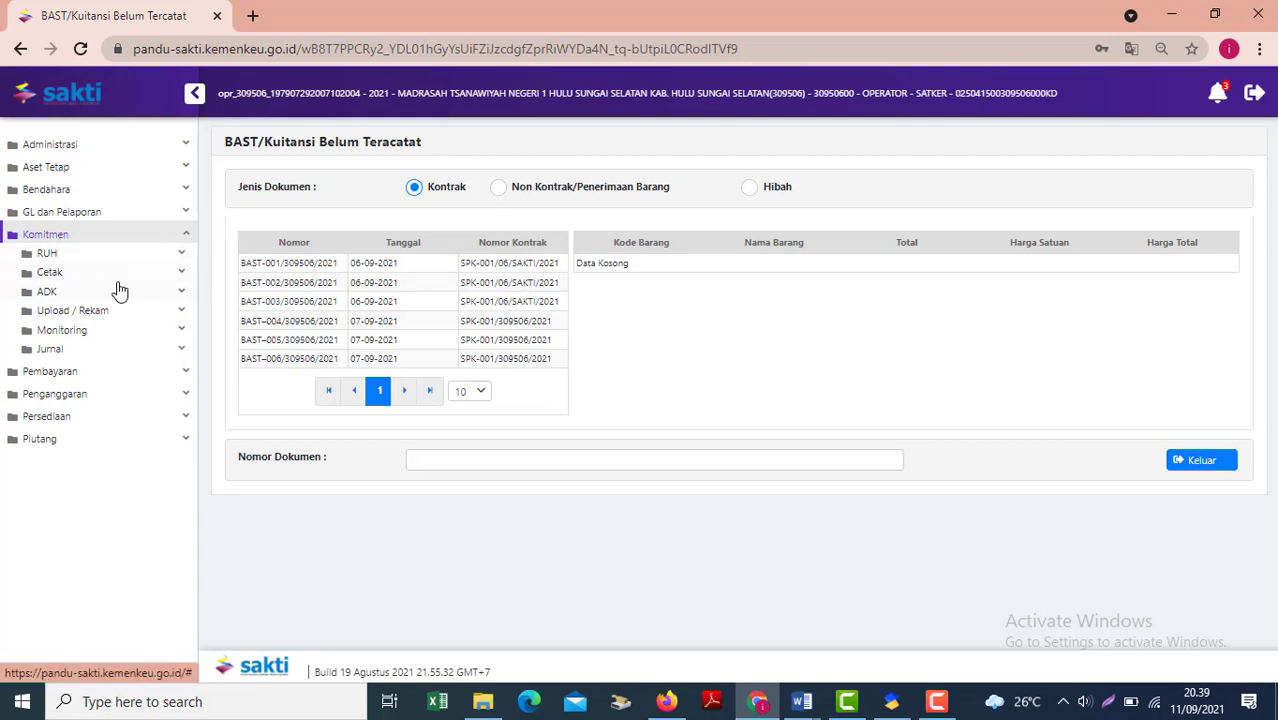
Step: Open the Pencatatan Supplier page under Komitmen RUH and review the registered supplier list
left_click(63, 257)
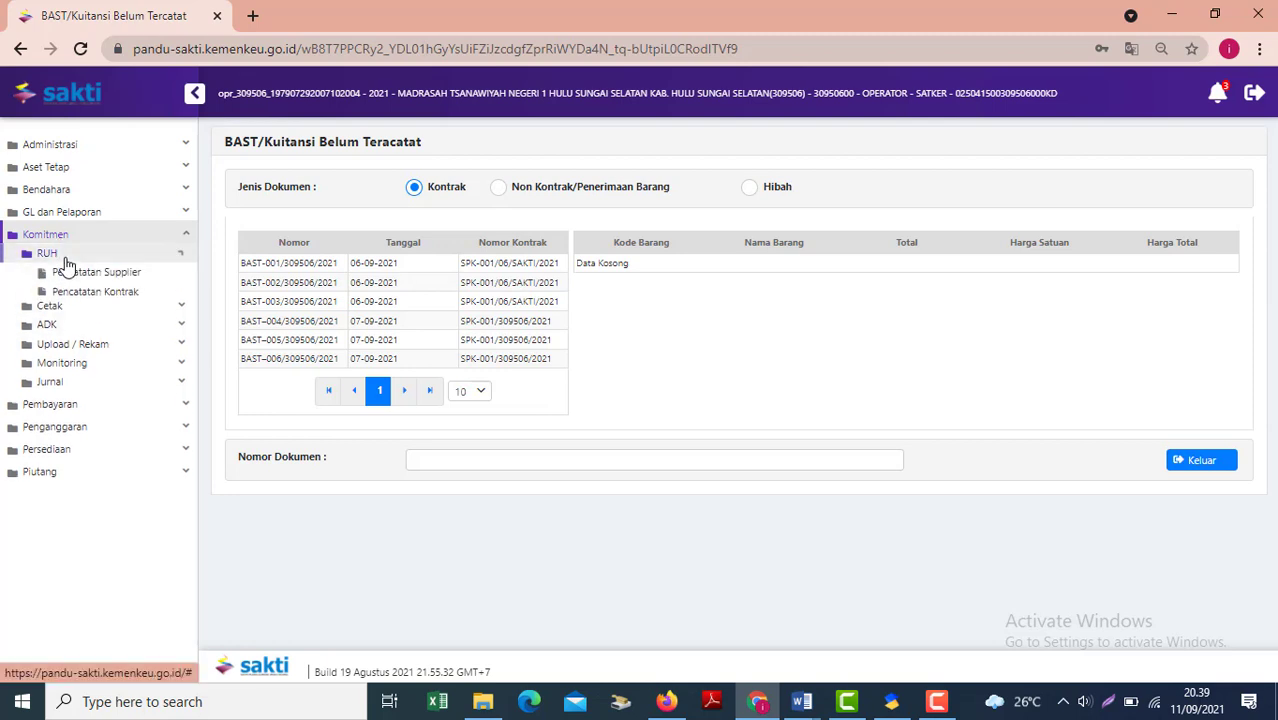
left_click(122, 276)
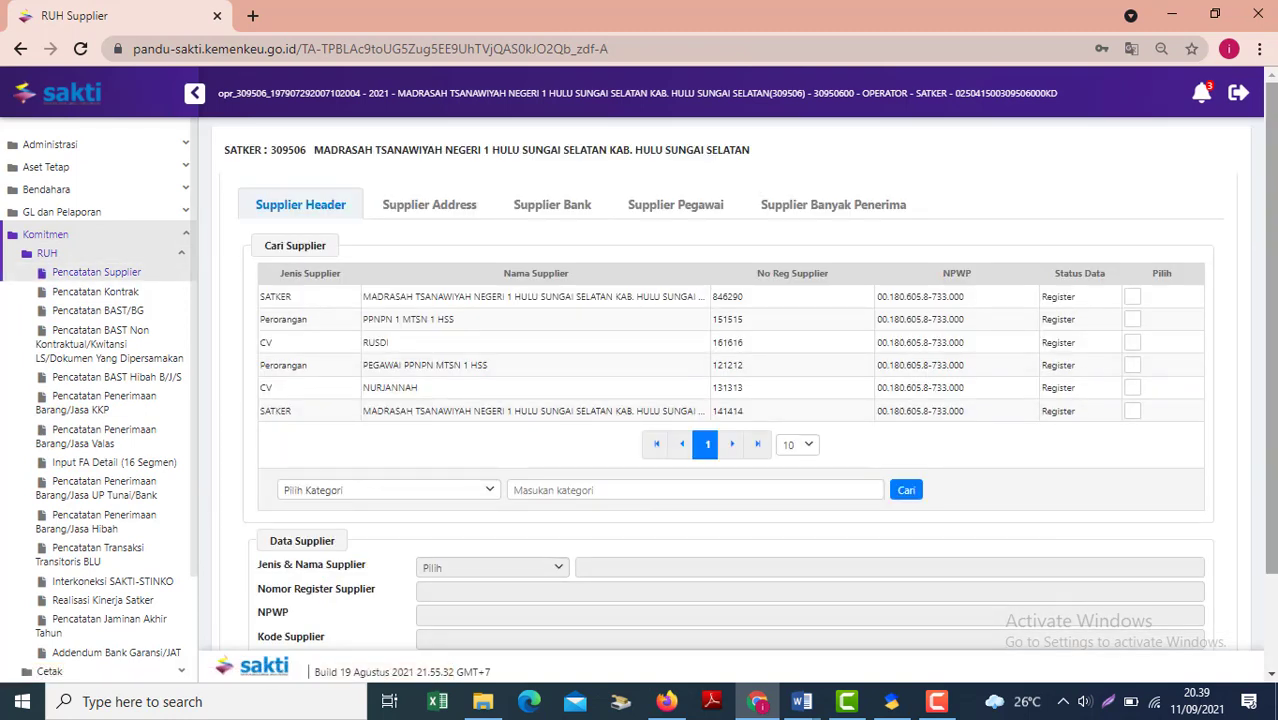
scroll(740, 400, "down", 1)
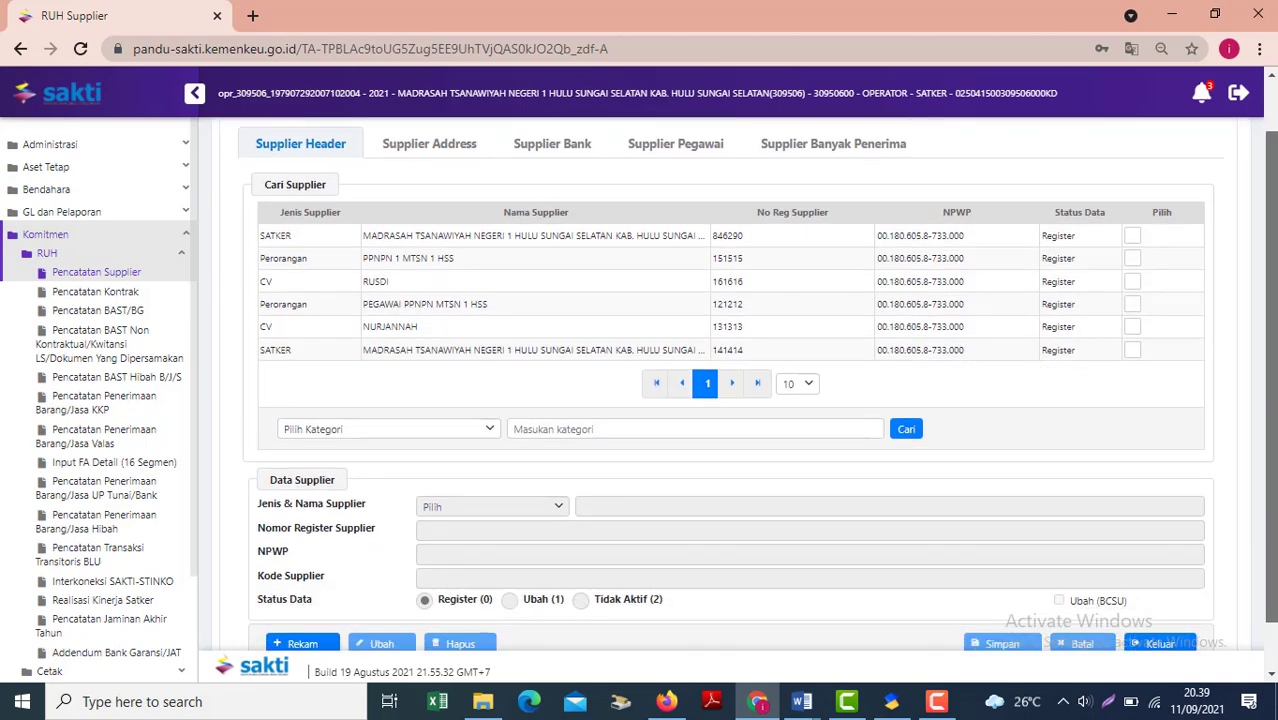
scroll(1268, 256, "up", 1)
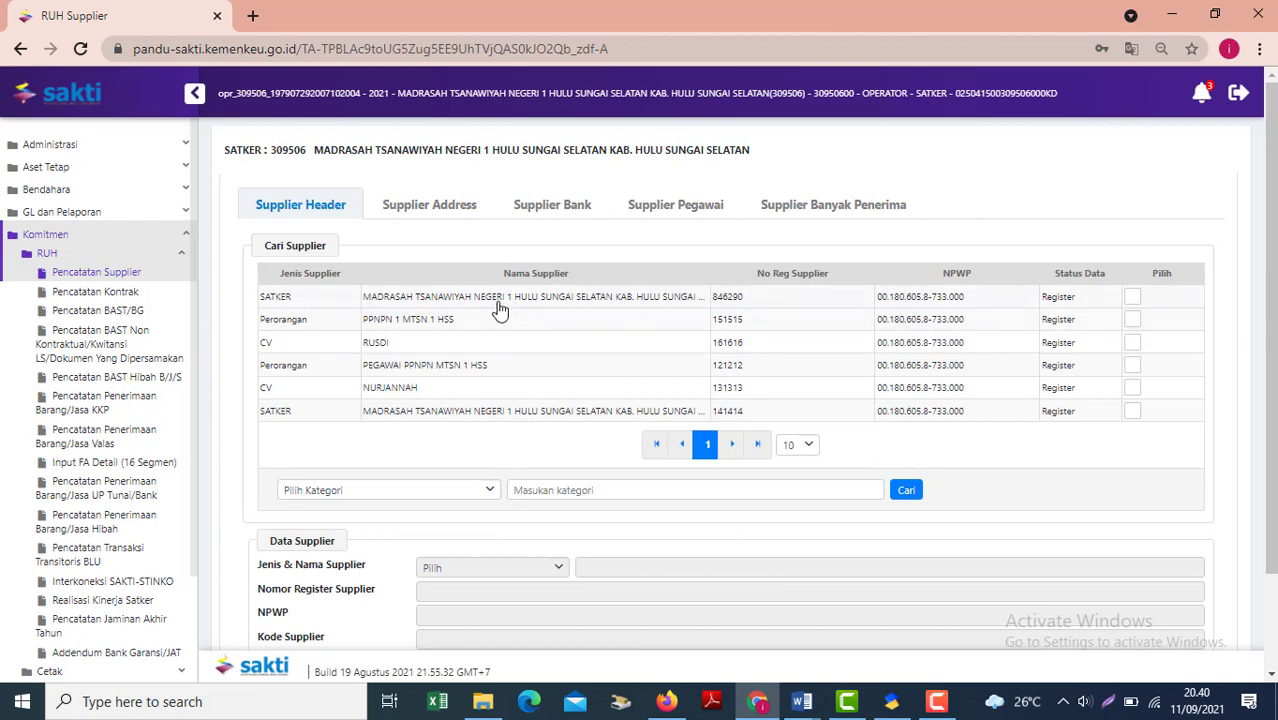
Step: Open the Import Supplier (Interkoneksi Langsung SPAN) page from the ADK section of Komitmen
left_click(50, 256)
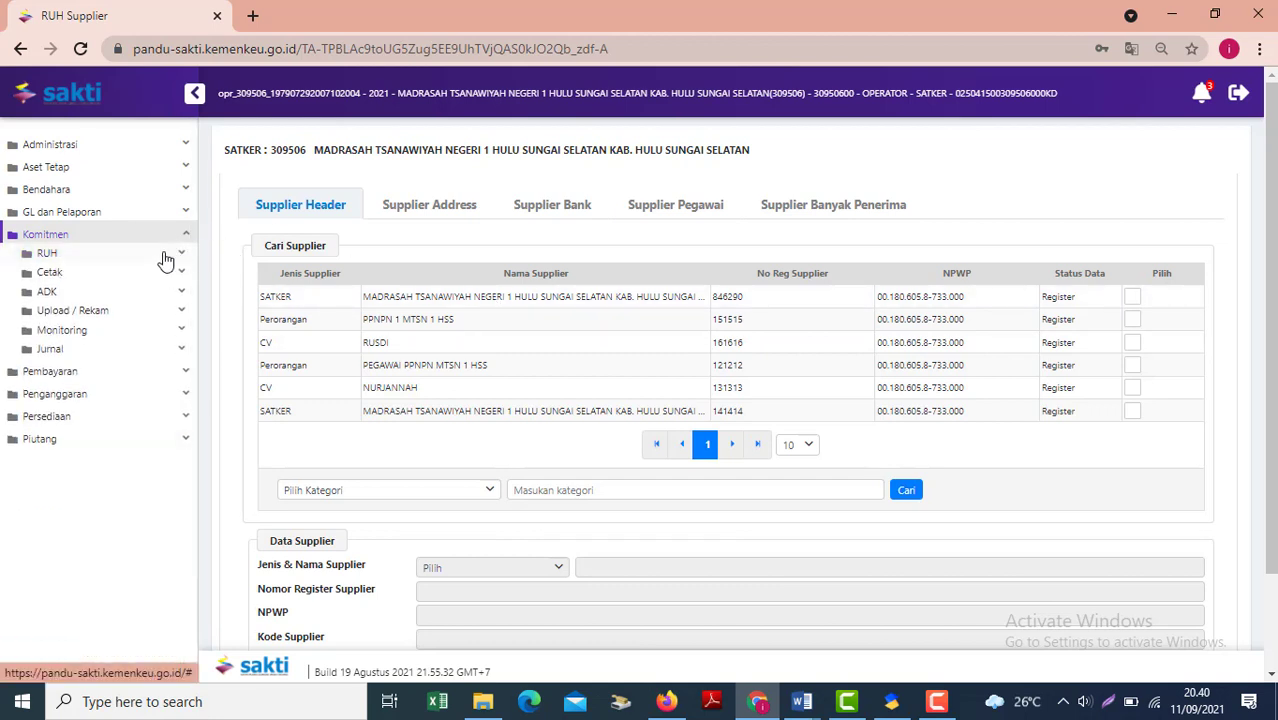
left_click(40, 236)
left_click(40, 236)
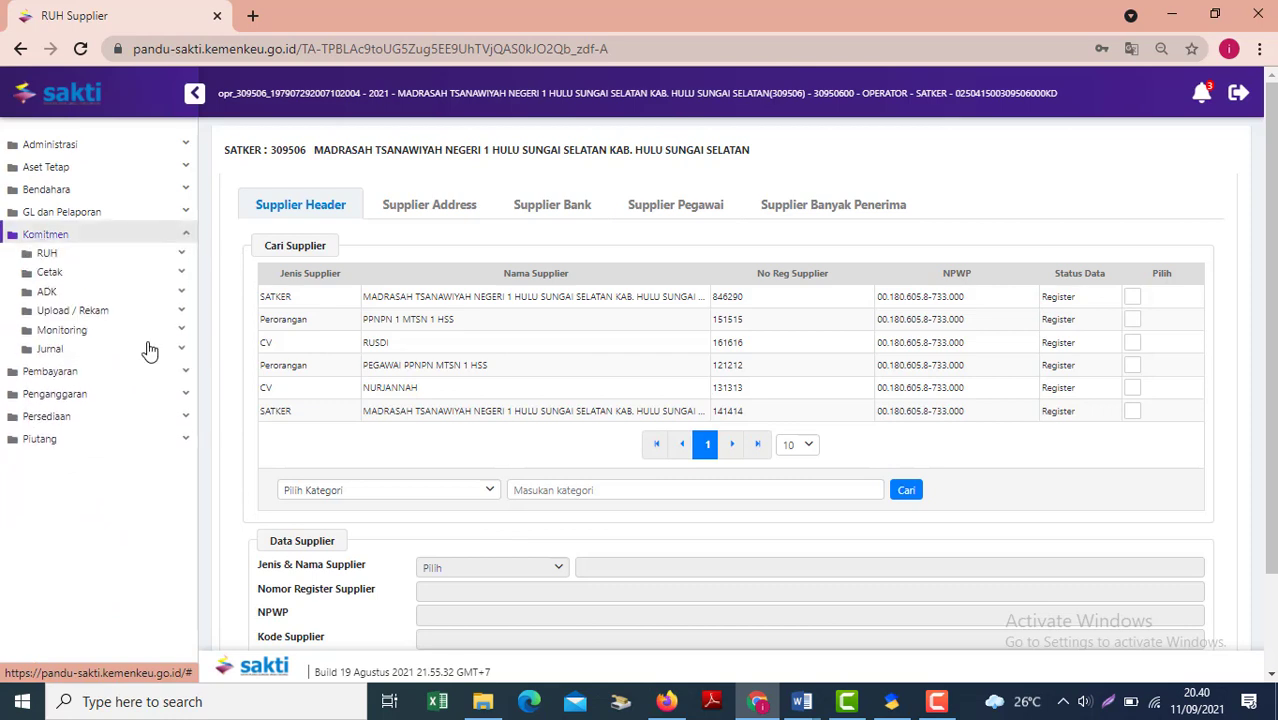
left_click(53, 292)
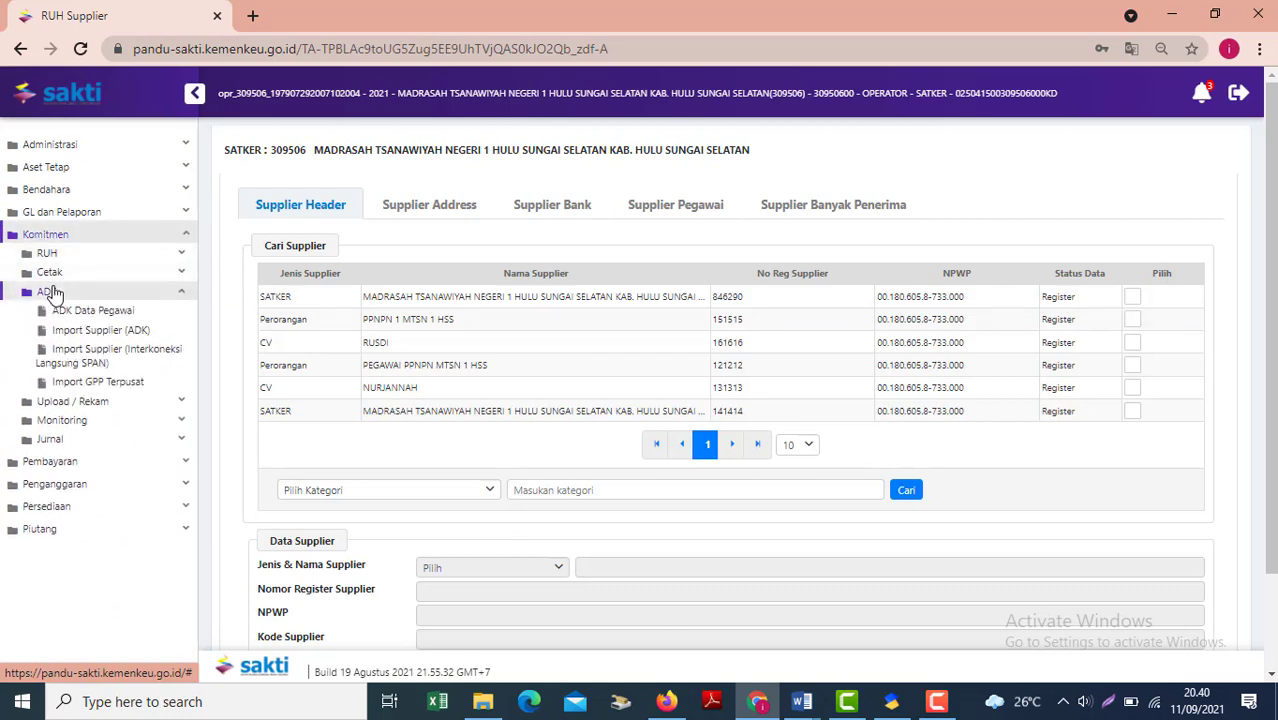
left_click(107, 368)
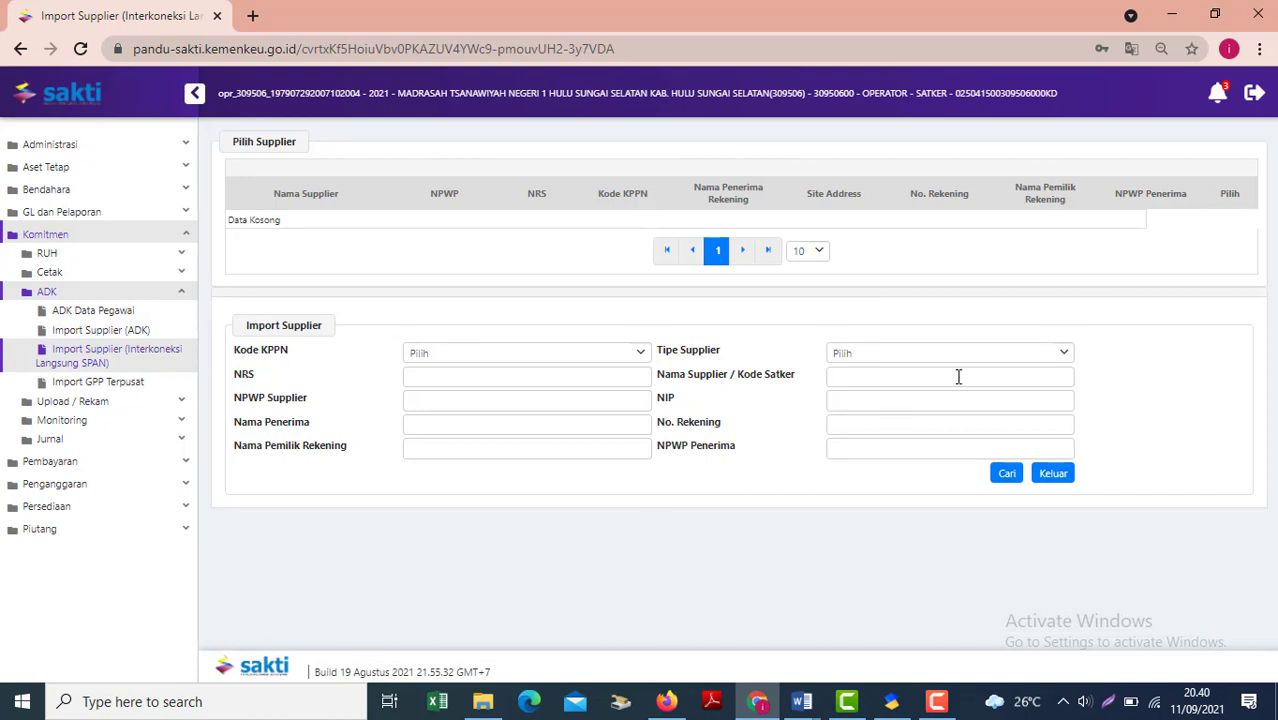
Step: Search for suppliers of type 1 - Satker289225 at KPPN 110 - Barabai with satker code 309506
left_click(910, 354)
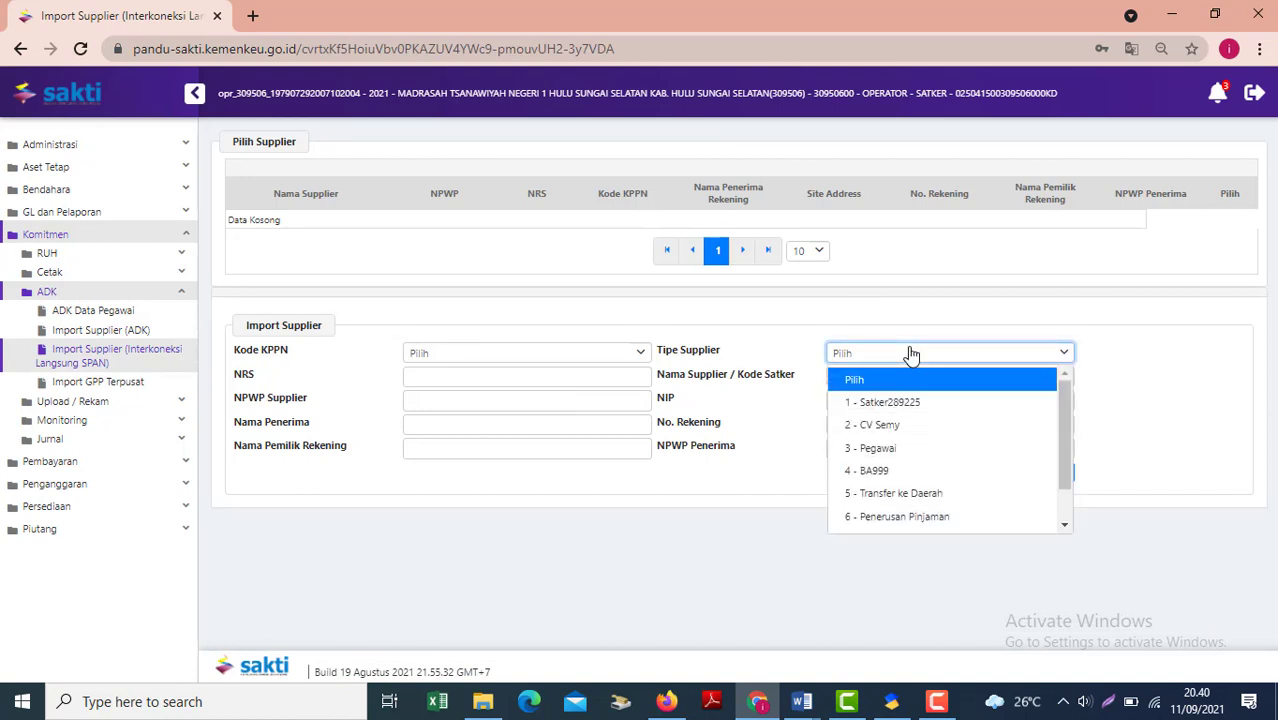
left_click(896, 405)
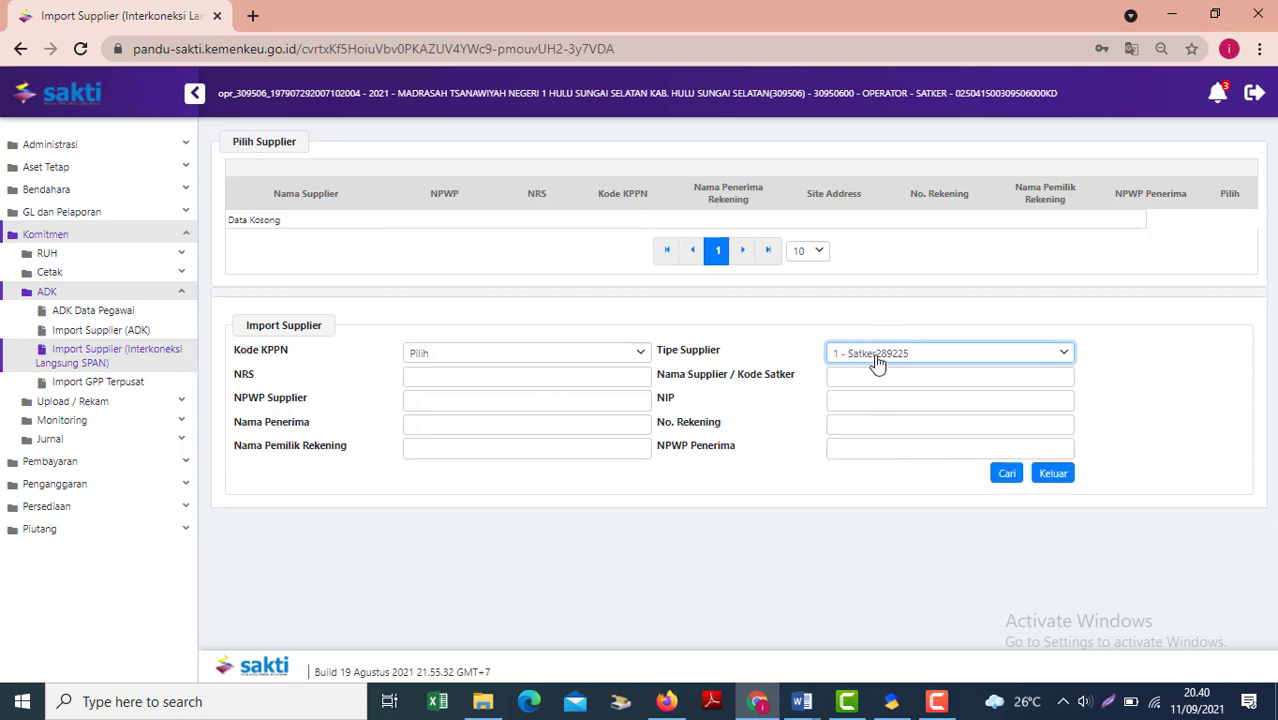
left_click(541, 363)
type("110")
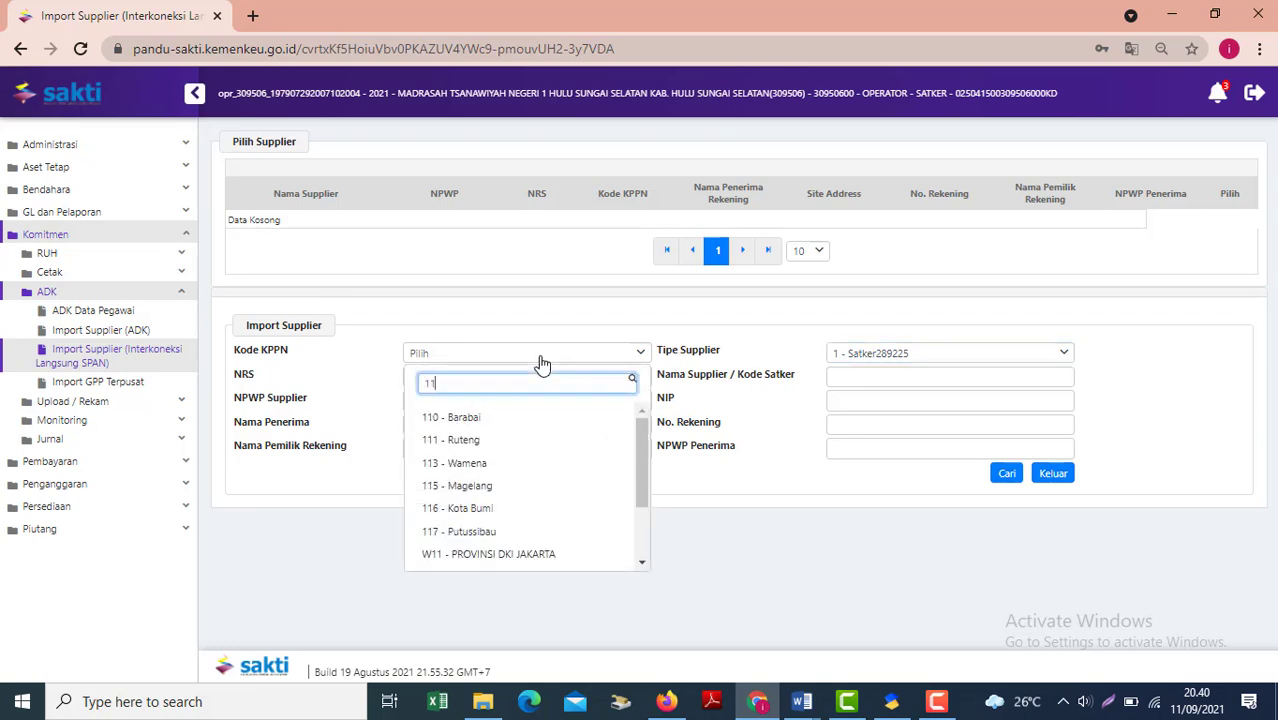
left_click(459, 418)
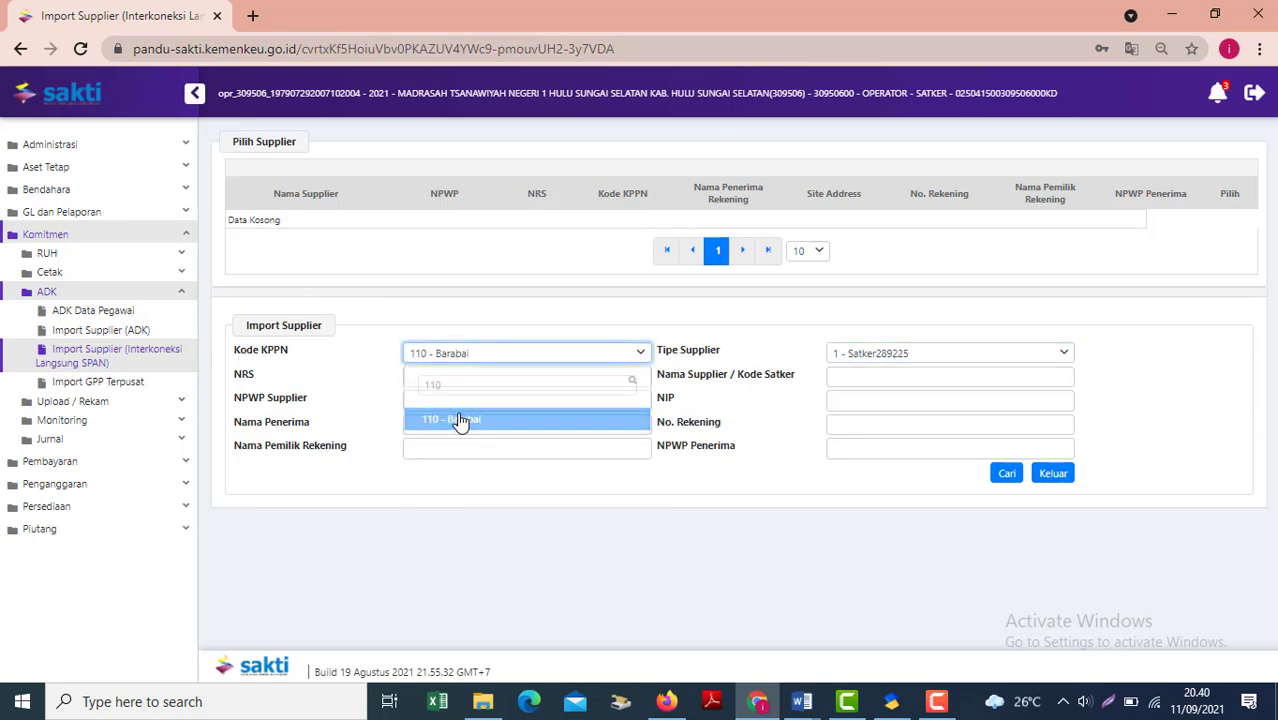
left_click(855, 383)
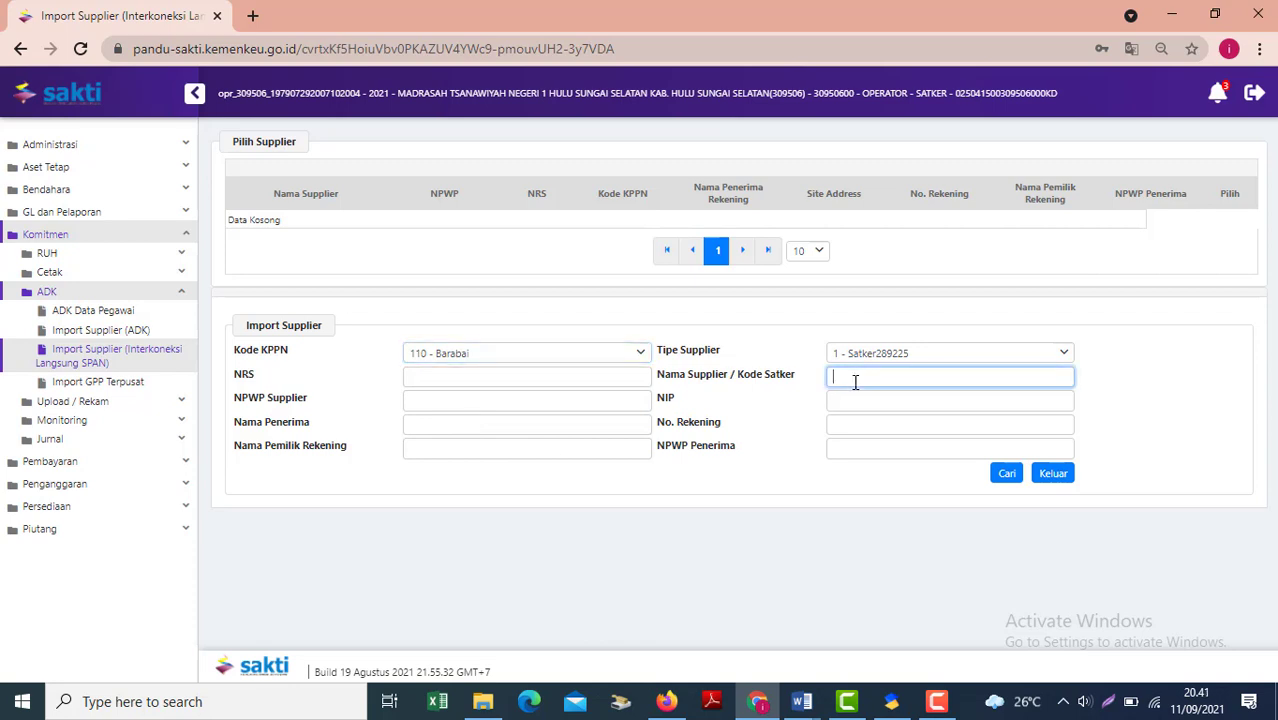
type("309506")
left_click(896, 560)
left_click(1004, 474)
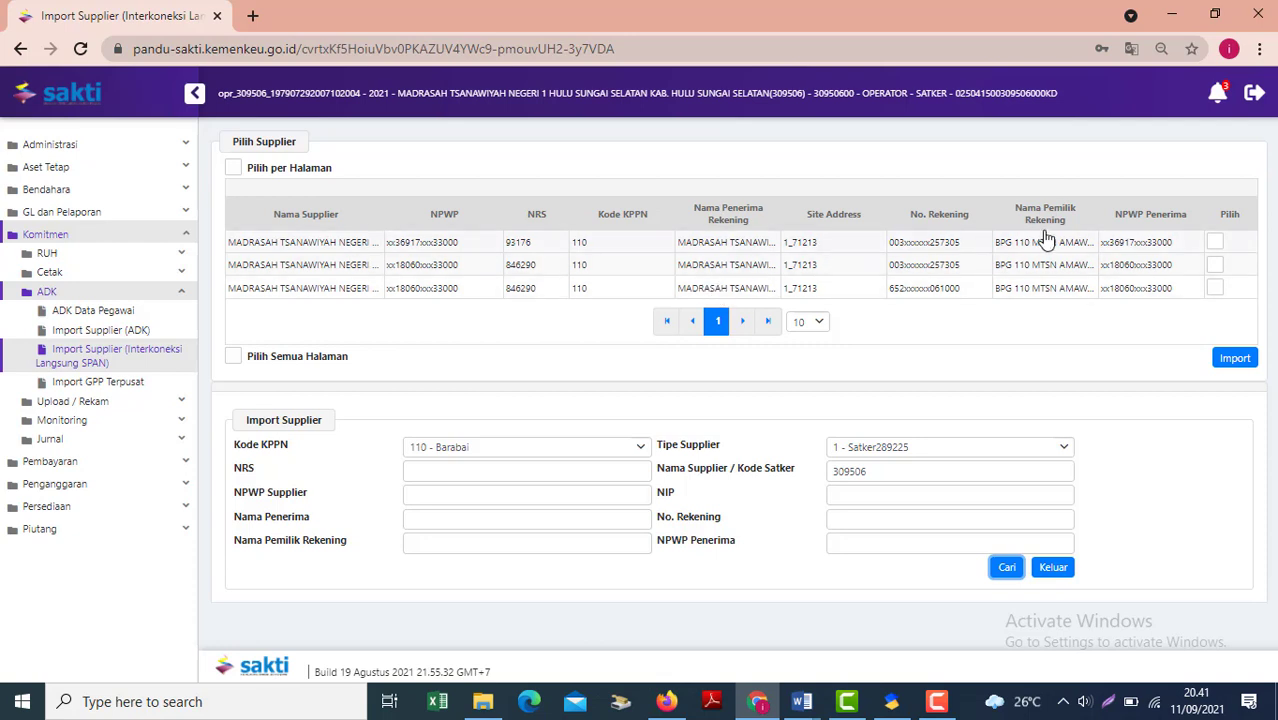
Step: Import the third supplier record in the search results and acknowledge the import dialog
left_click(1214, 290)
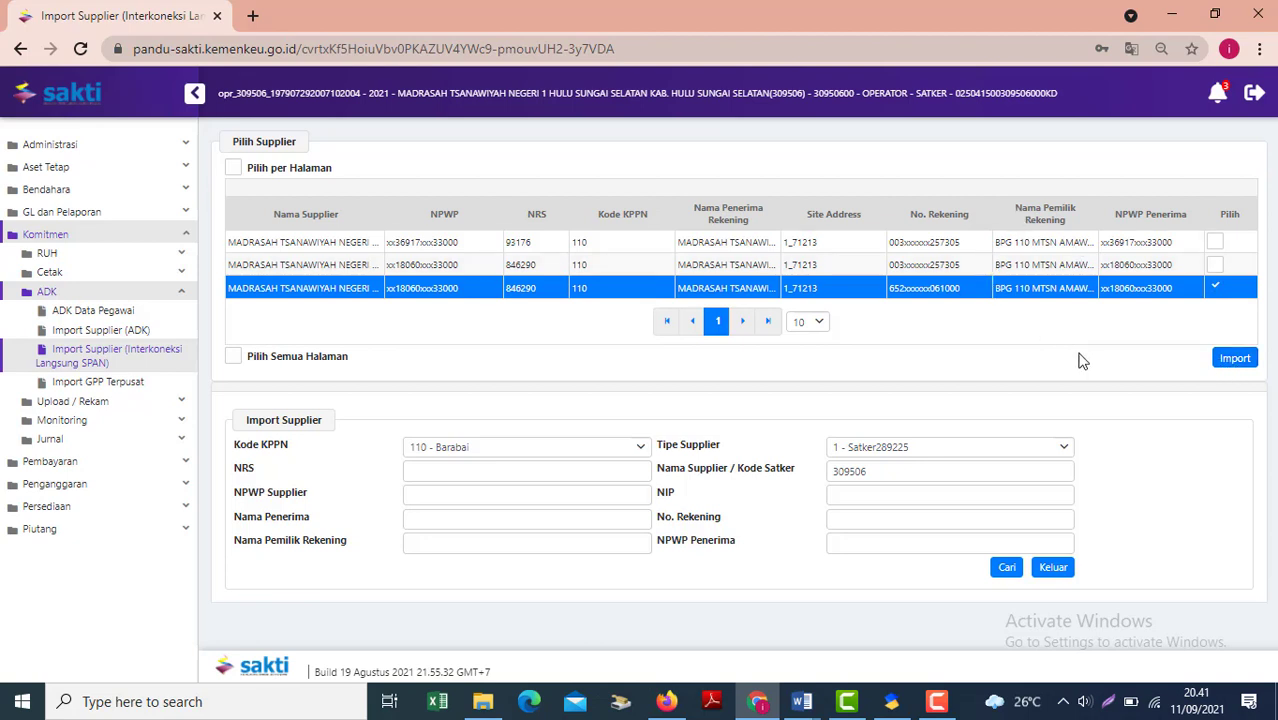
left_click(1228, 372)
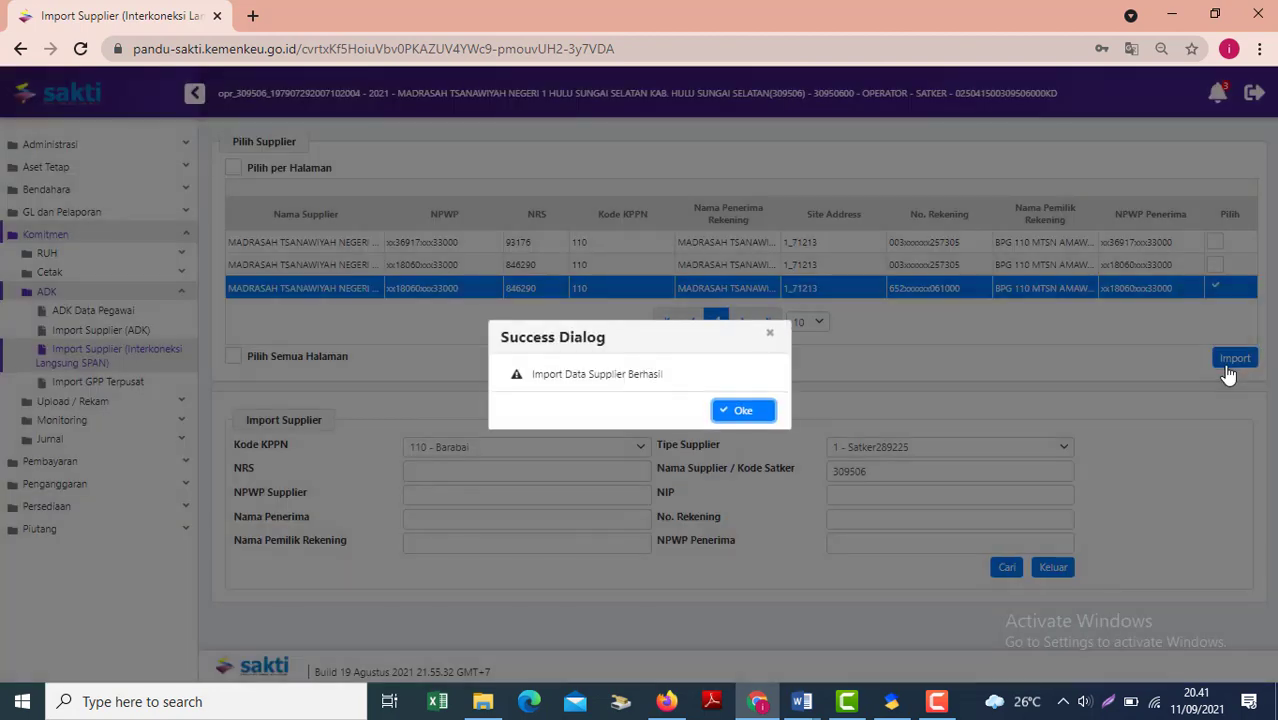
left_click(743, 410)
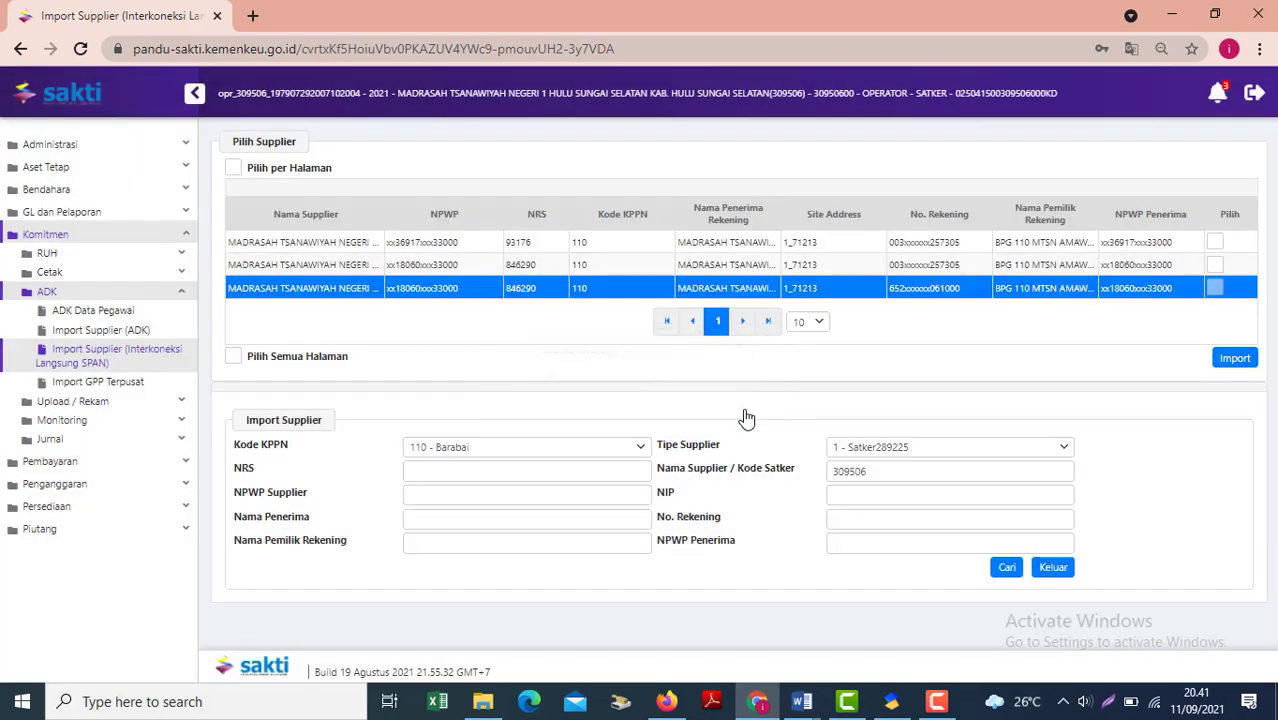
Step: Return to the Pencatatan Supplier page under Komitmen RUH to check the supplier data
left_click(88, 242)
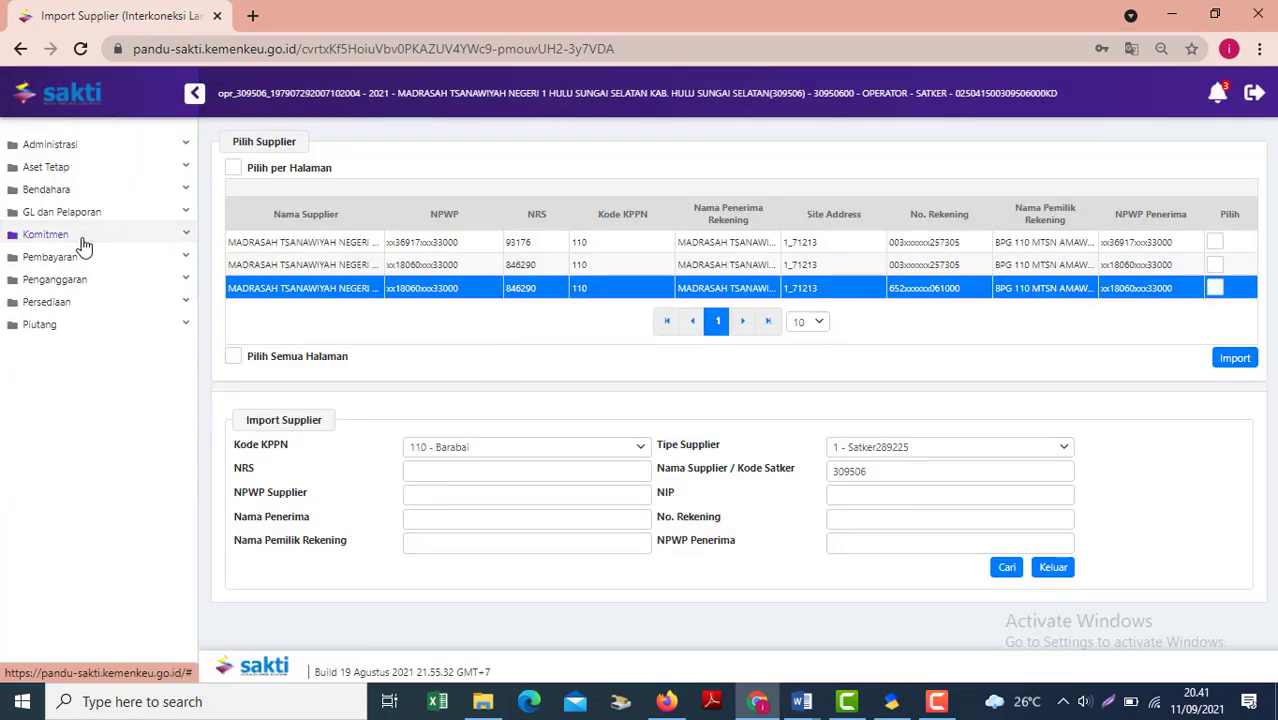
left_click(85, 242)
left_click(85, 253)
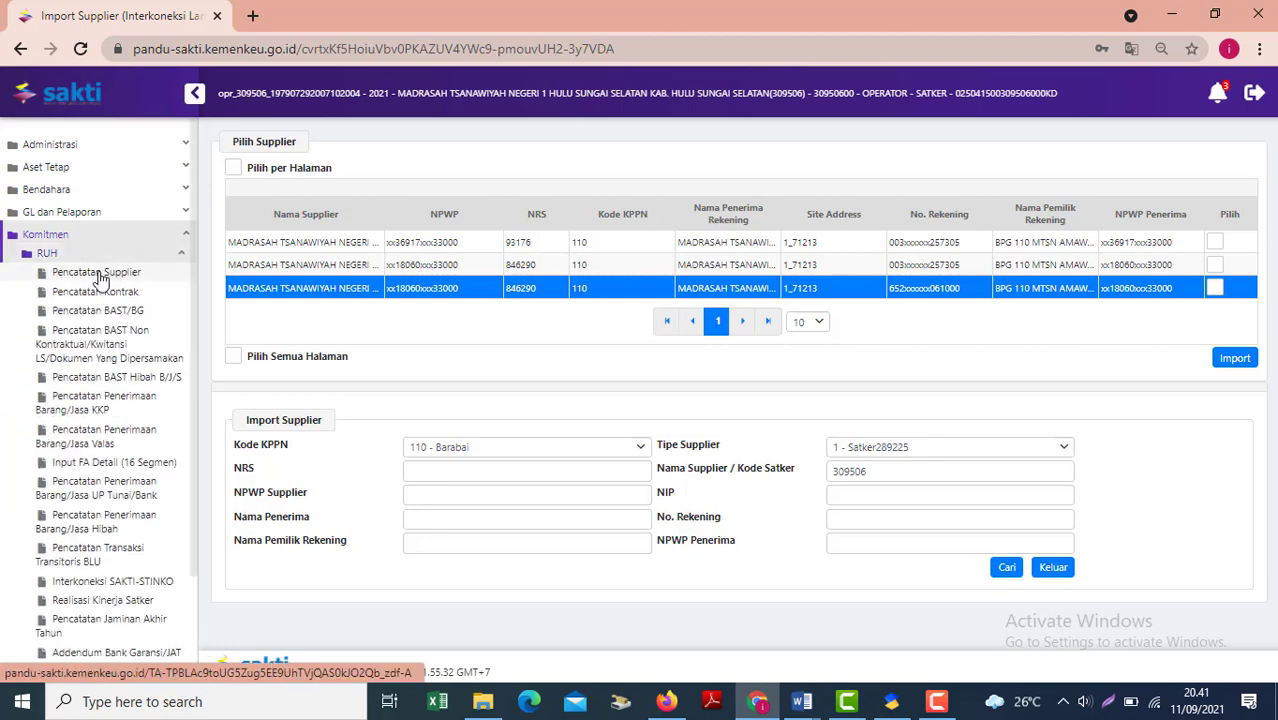
left_click(98, 274)
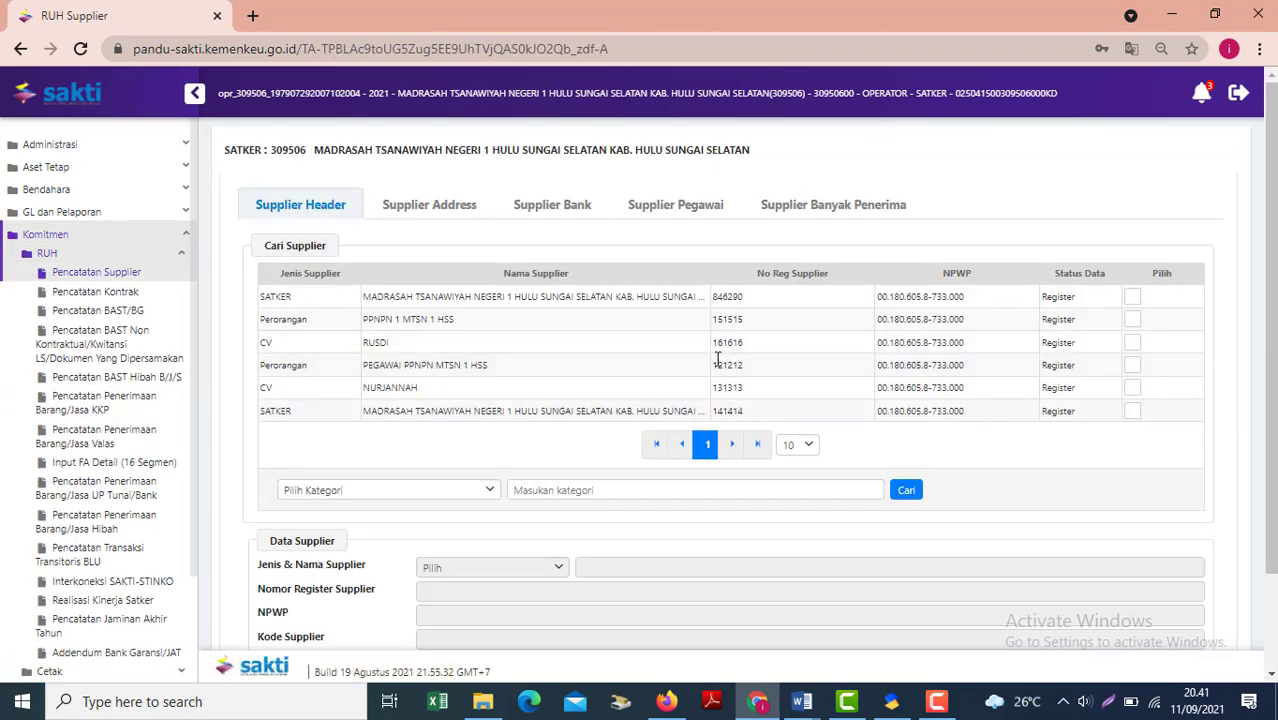
Step: View the first SATKER supplier's address record 1_71213 and both of its Bank Rakyat Indonesia account records
left_click(722, 310)
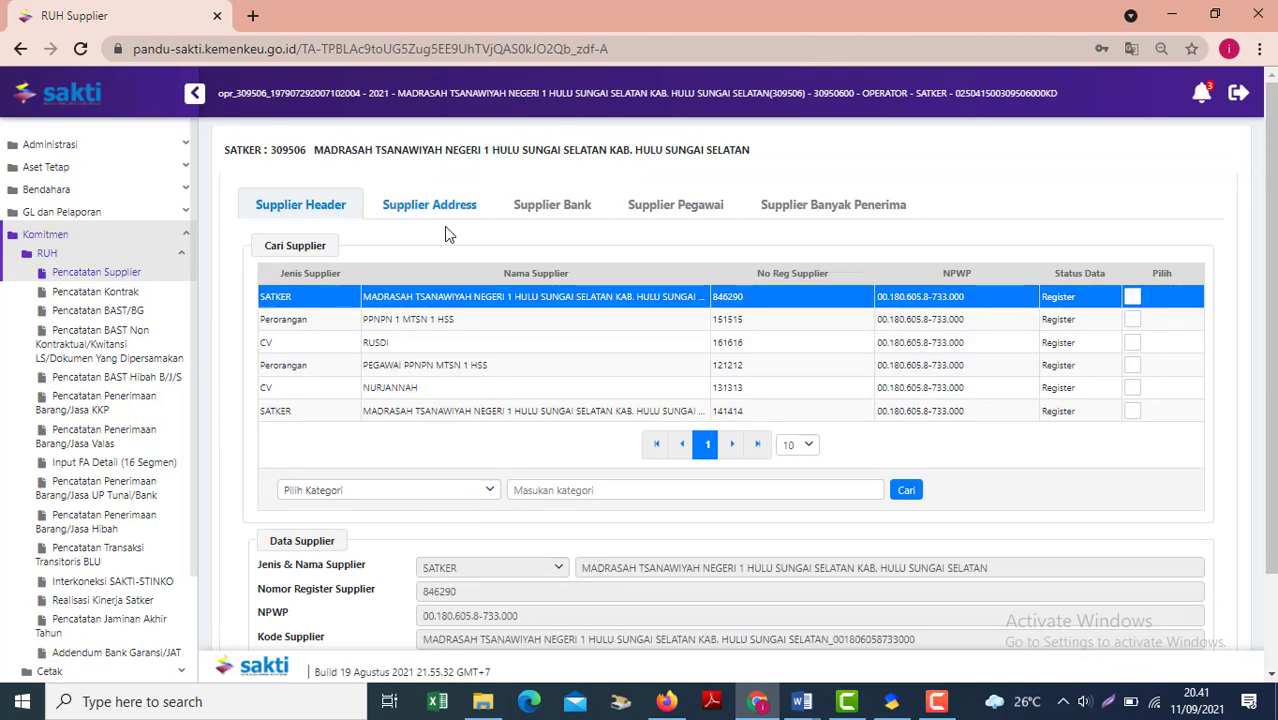
left_click(427, 206)
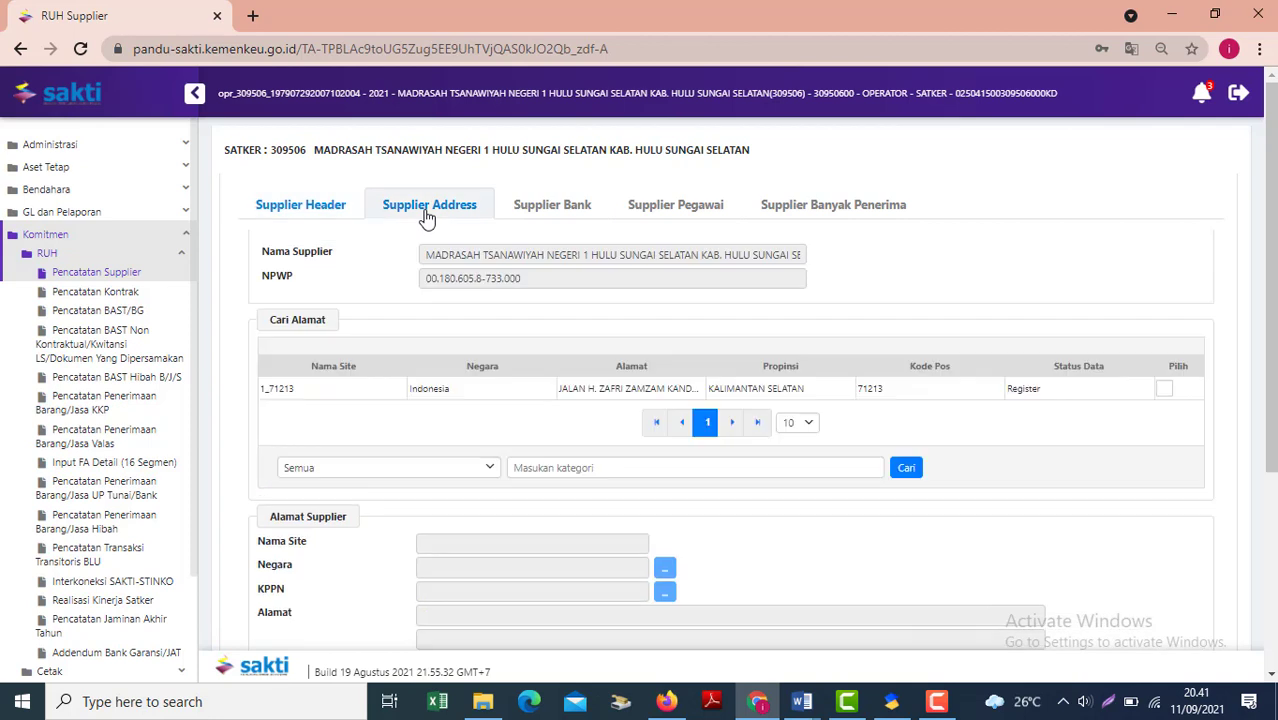
left_click(597, 399)
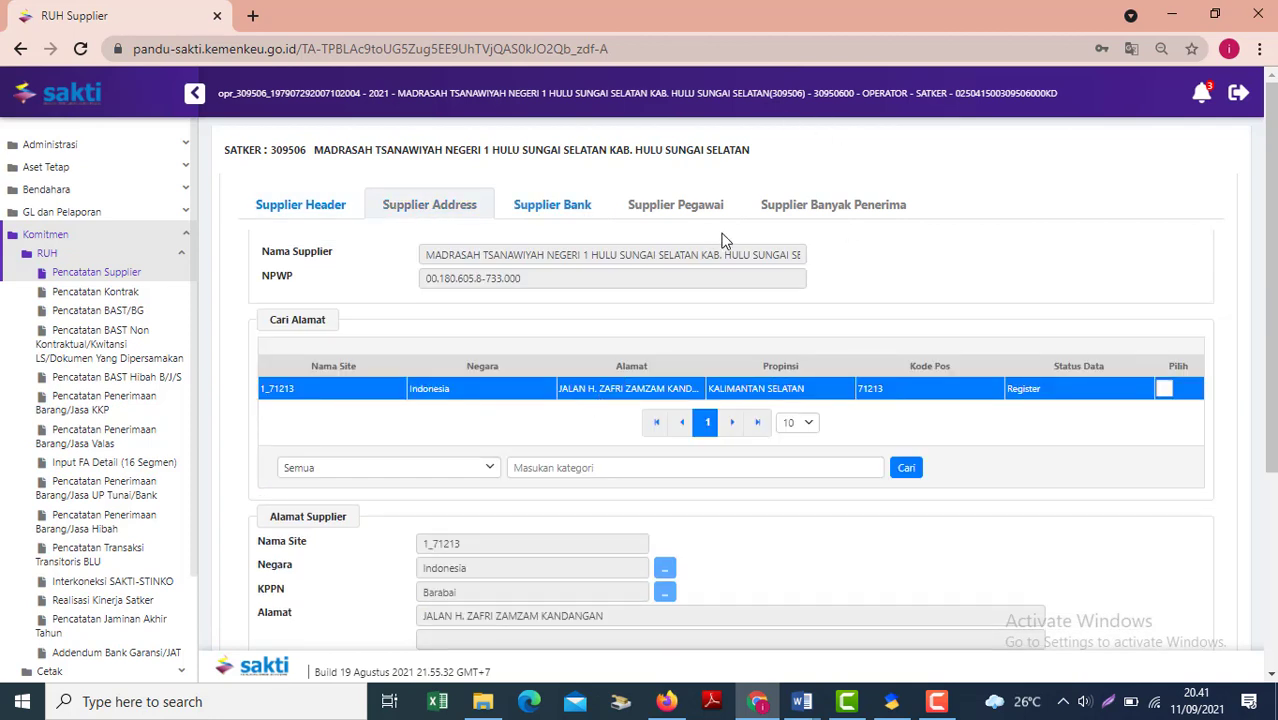
left_click(568, 210)
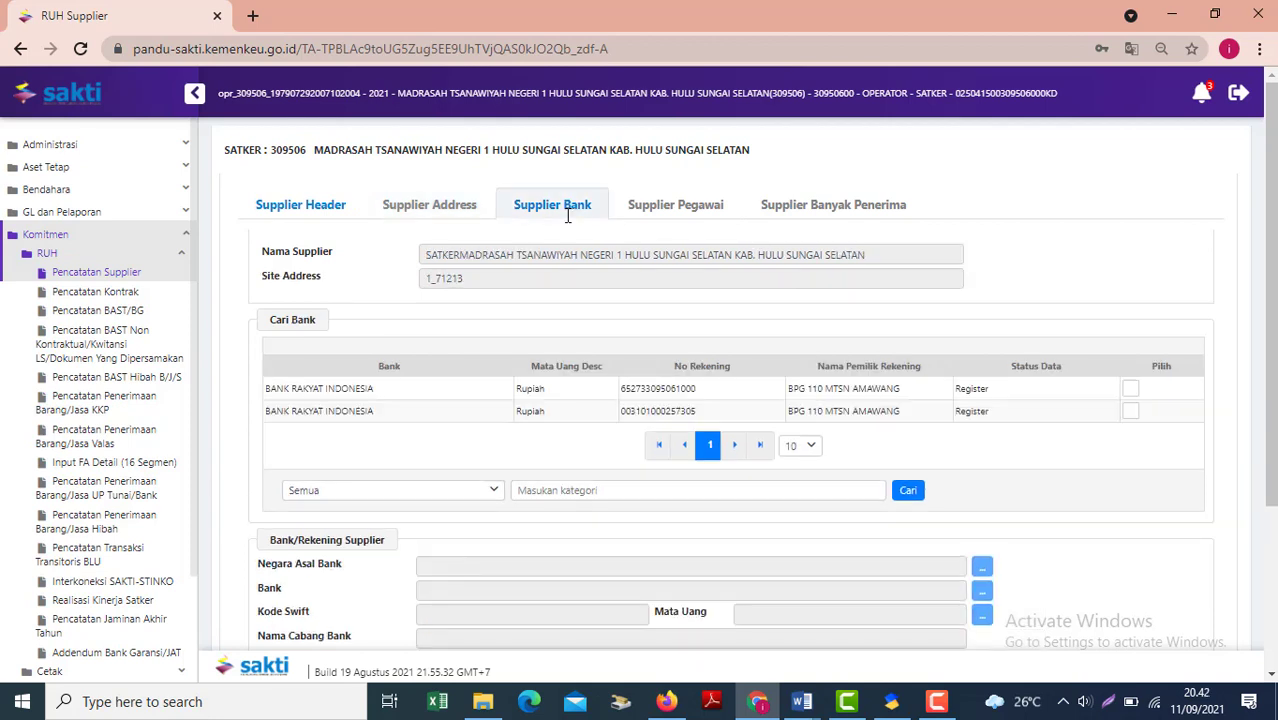
left_click(597, 418)
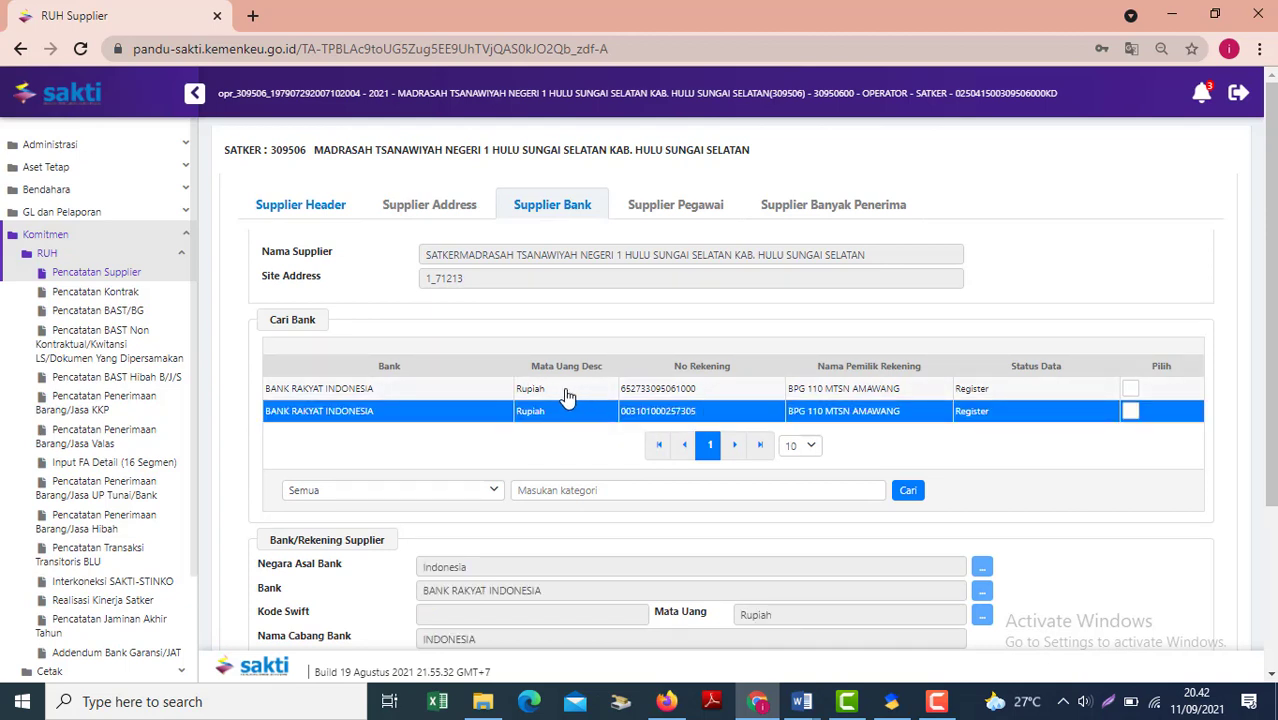
left_click(567, 395)
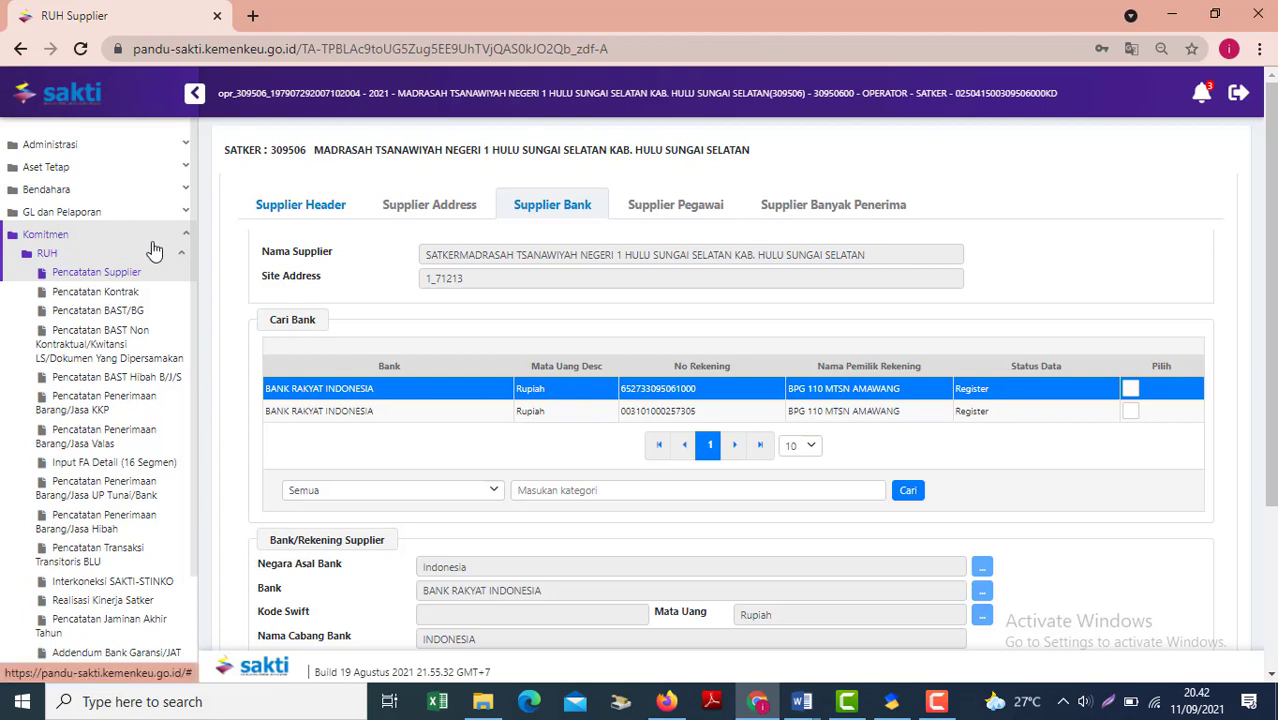
Step: Reopen the Import Supplier (Interkoneksi Langsung SPAN) page for another supplier import
left_click(52, 241)
left_click(52, 241)
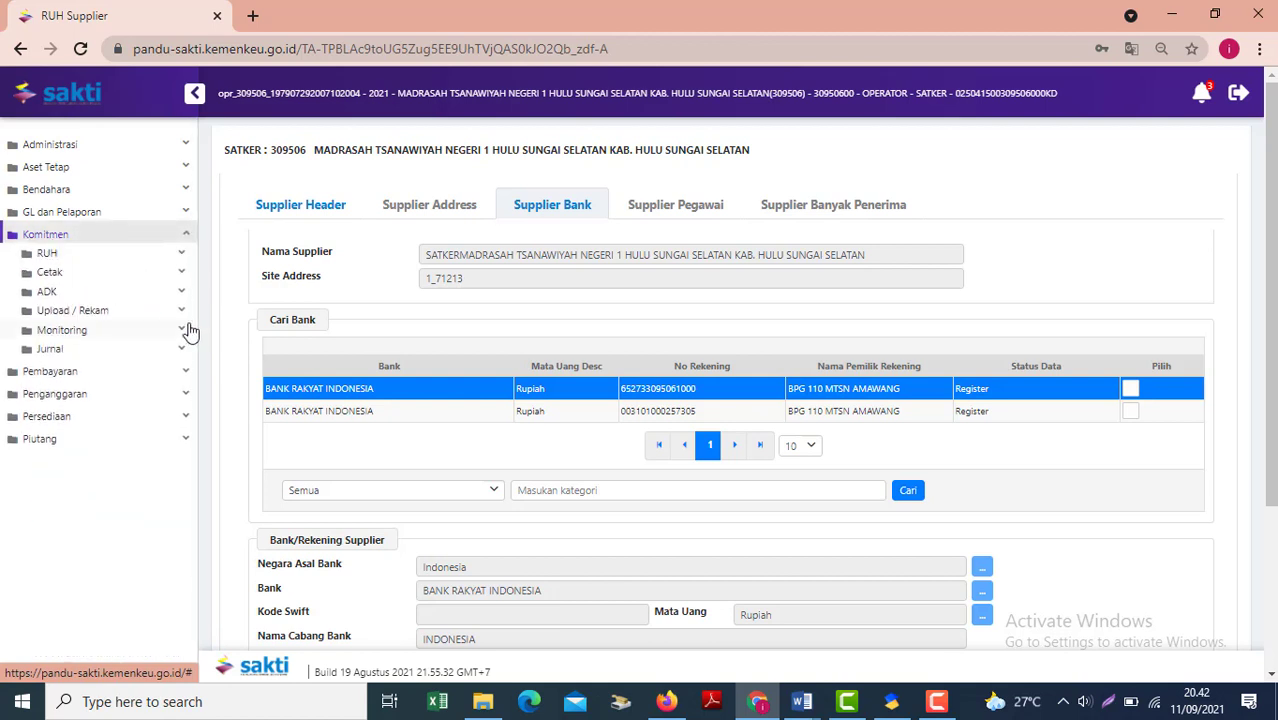
left_click(72, 293)
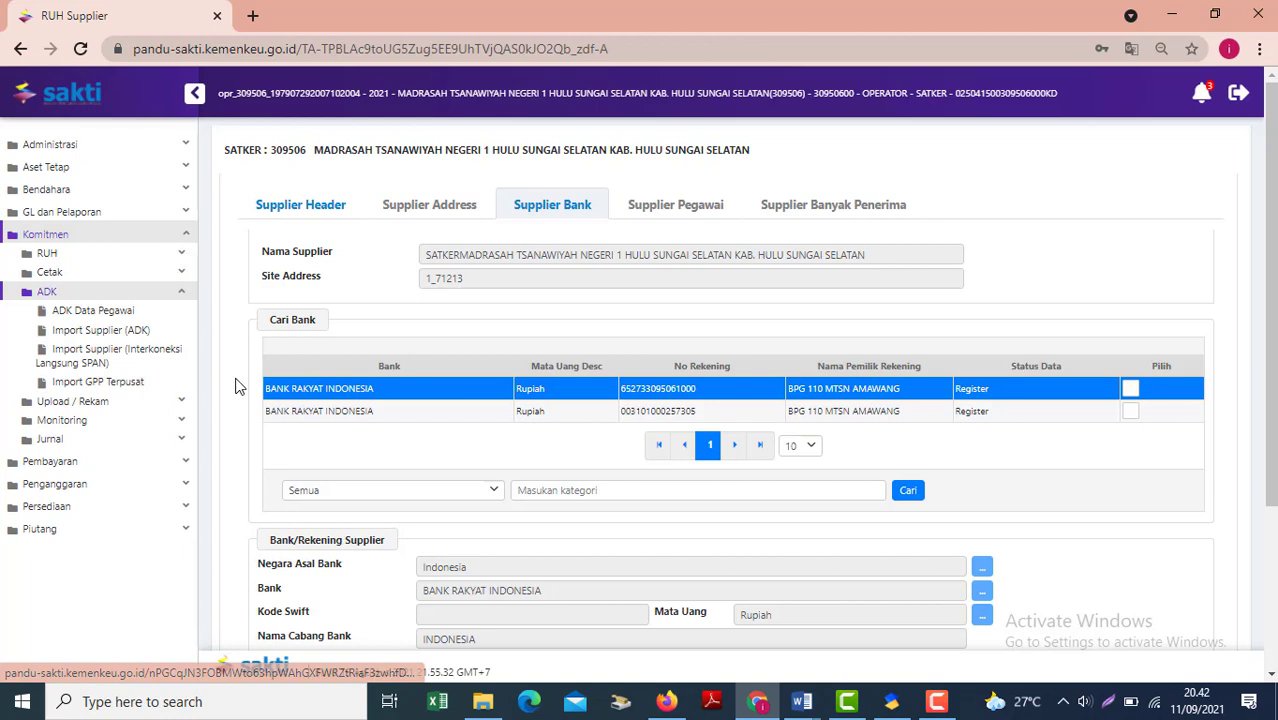
left_click(74, 362)
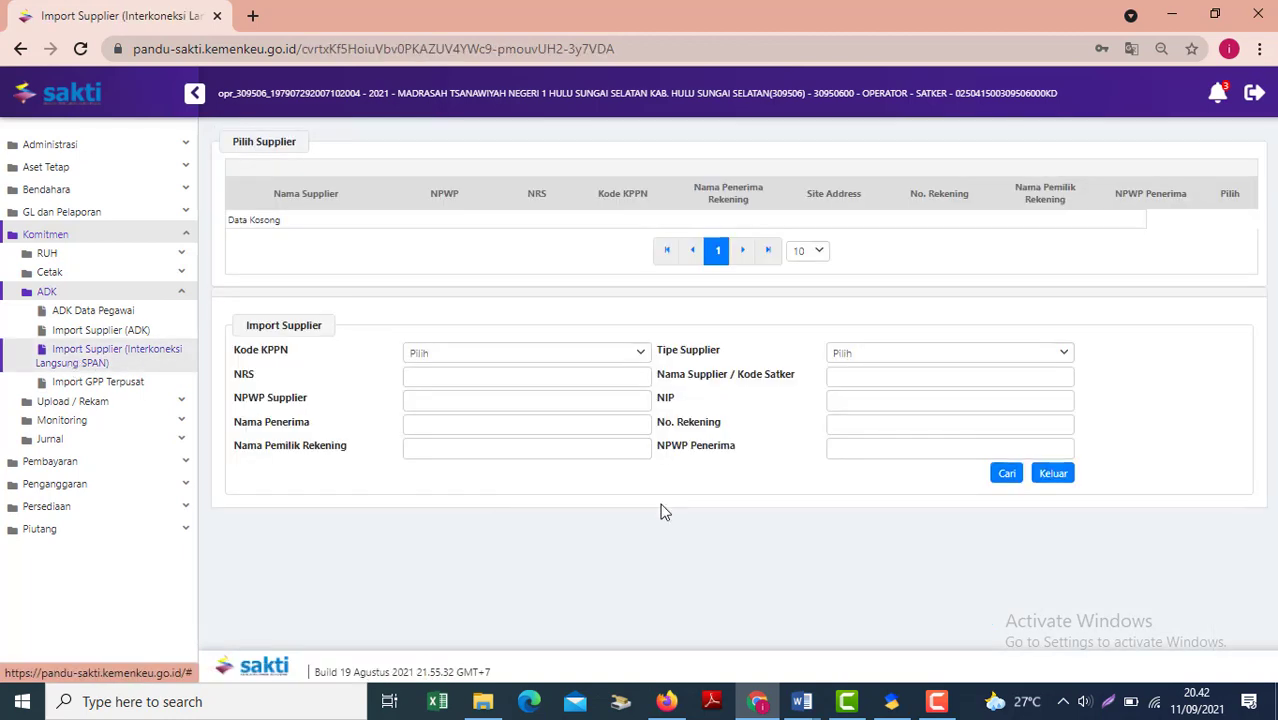
Step: Set Tipe Supplier to 3 - Pegawai and Kode KPPN to 110 - Barabai for the supplier search
left_click(903, 360)
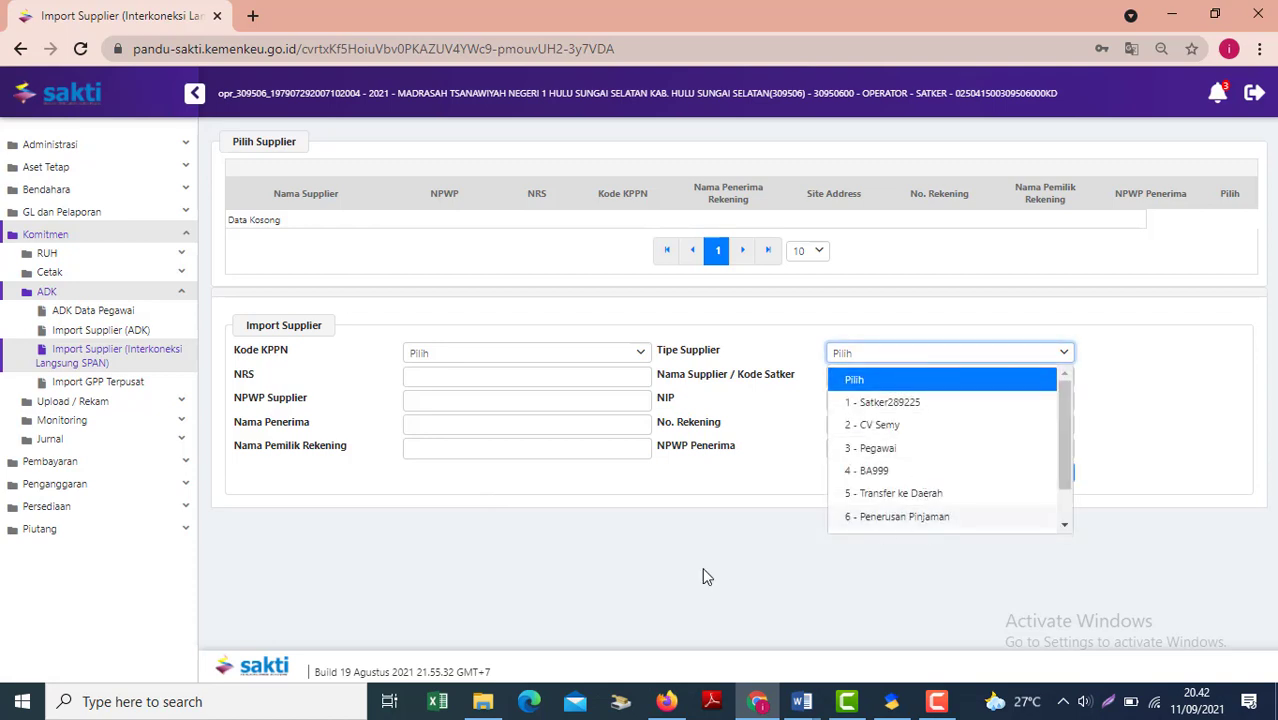
left_click(636, 619)
left_click(888, 369)
left_click(881, 452)
left_click(883, 452)
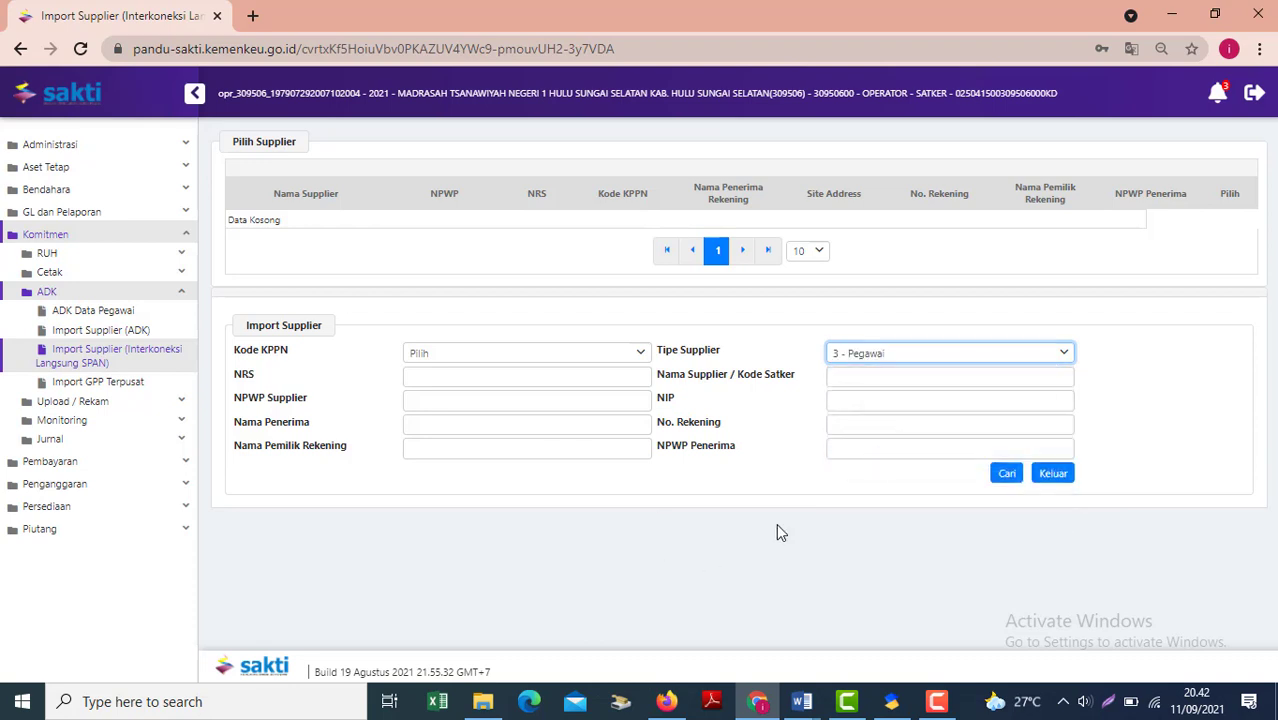
left_click(562, 357)
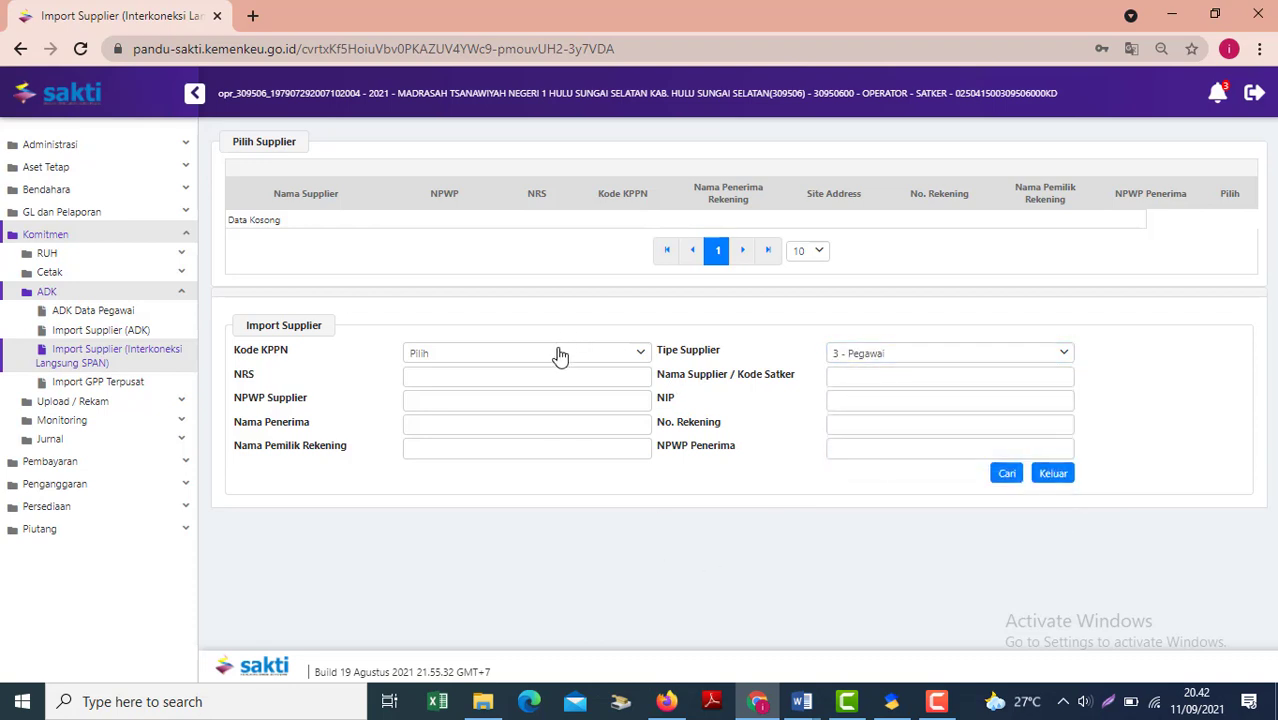
type("11")
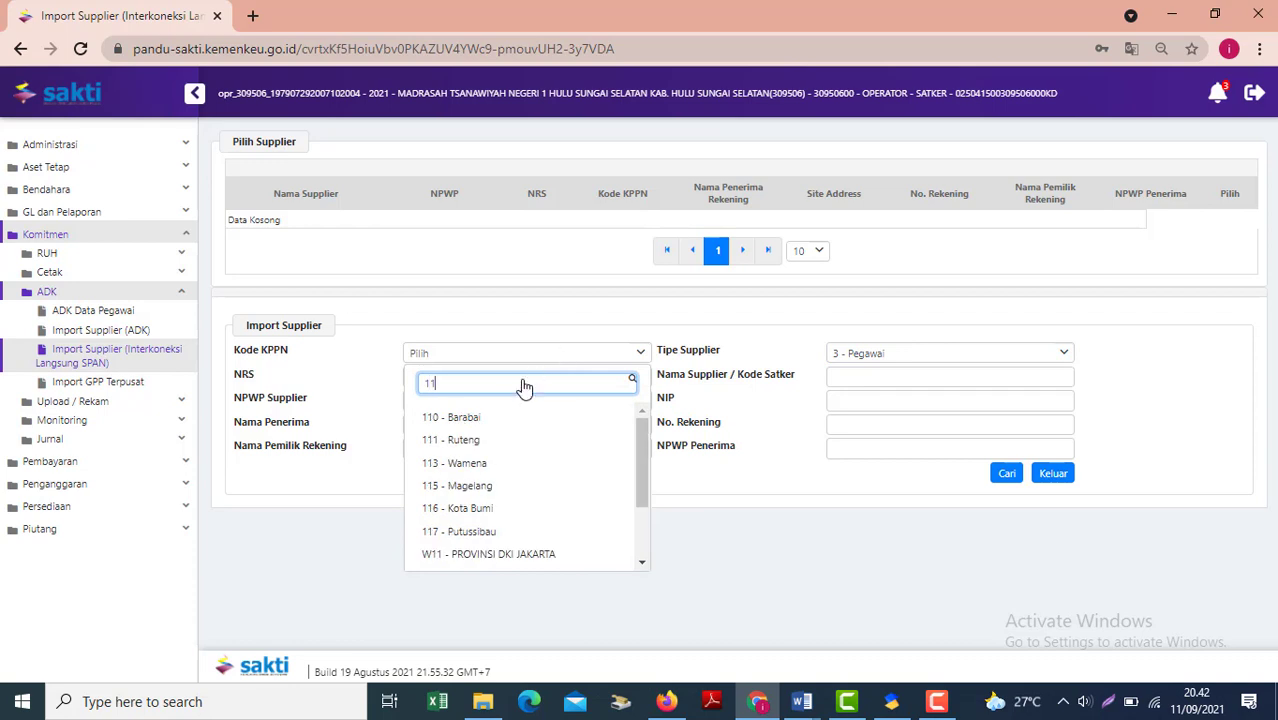
left_click(437, 424)
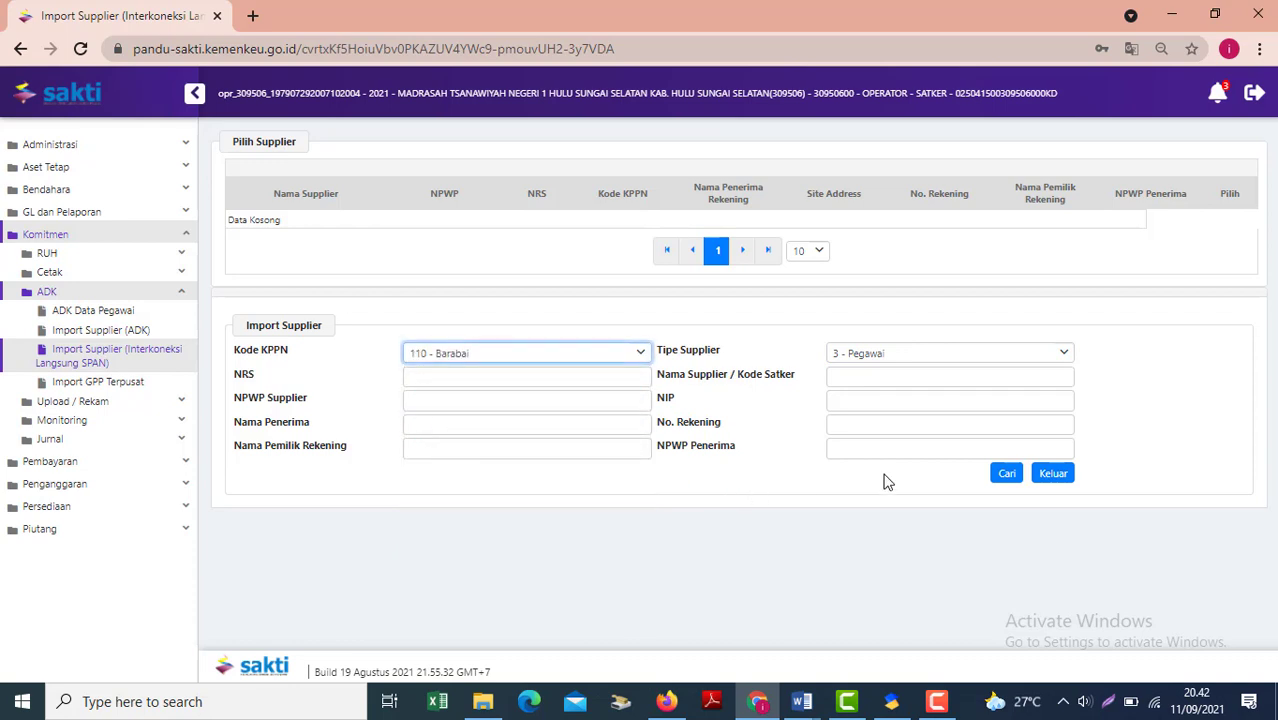
Step: Try to search the Pegawai suppliers by satker code 309506, acknowledge the dialog and clear the code
left_click(867, 384)
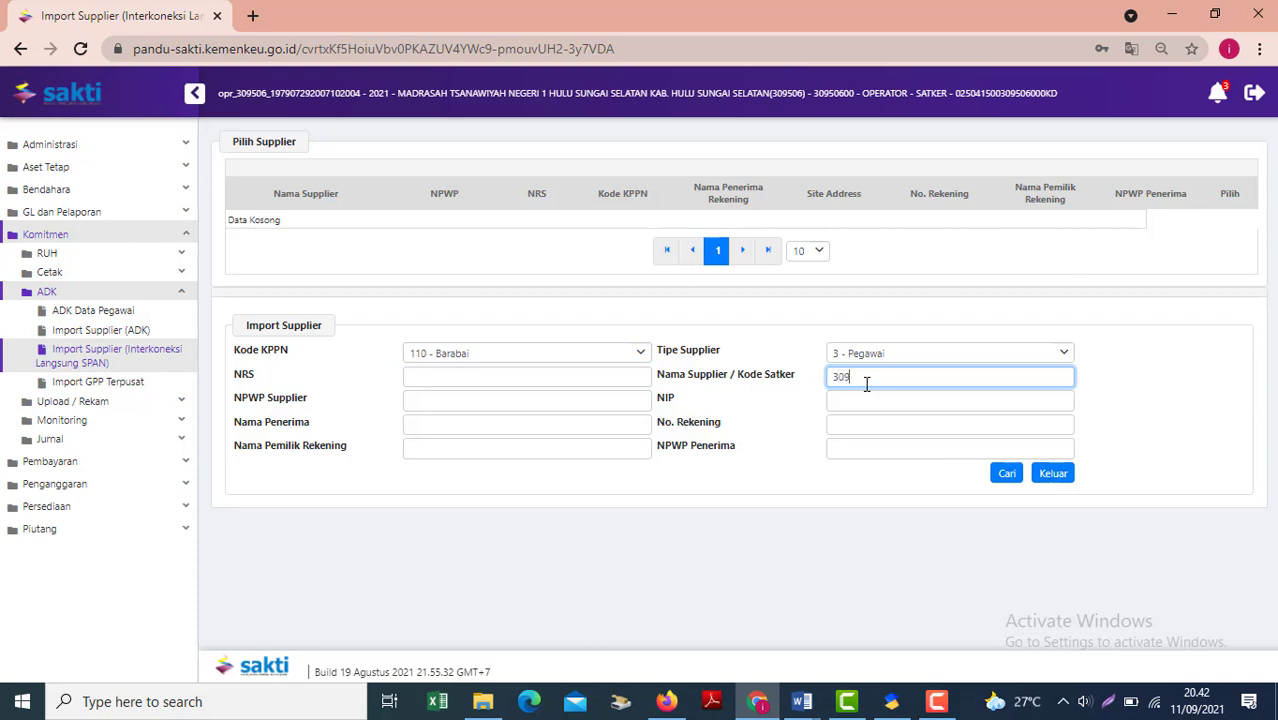
left_click(1010, 475)
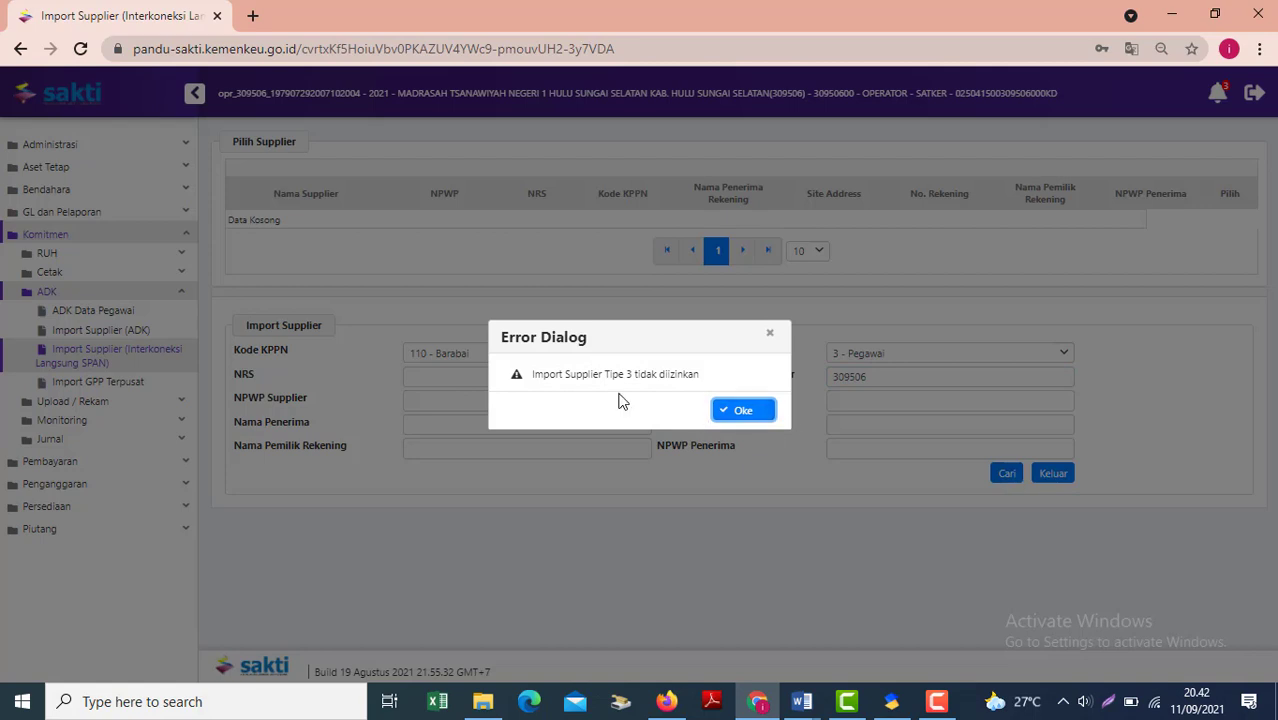
left_click(755, 417)
left_click_drag(868, 377, 718, 362)
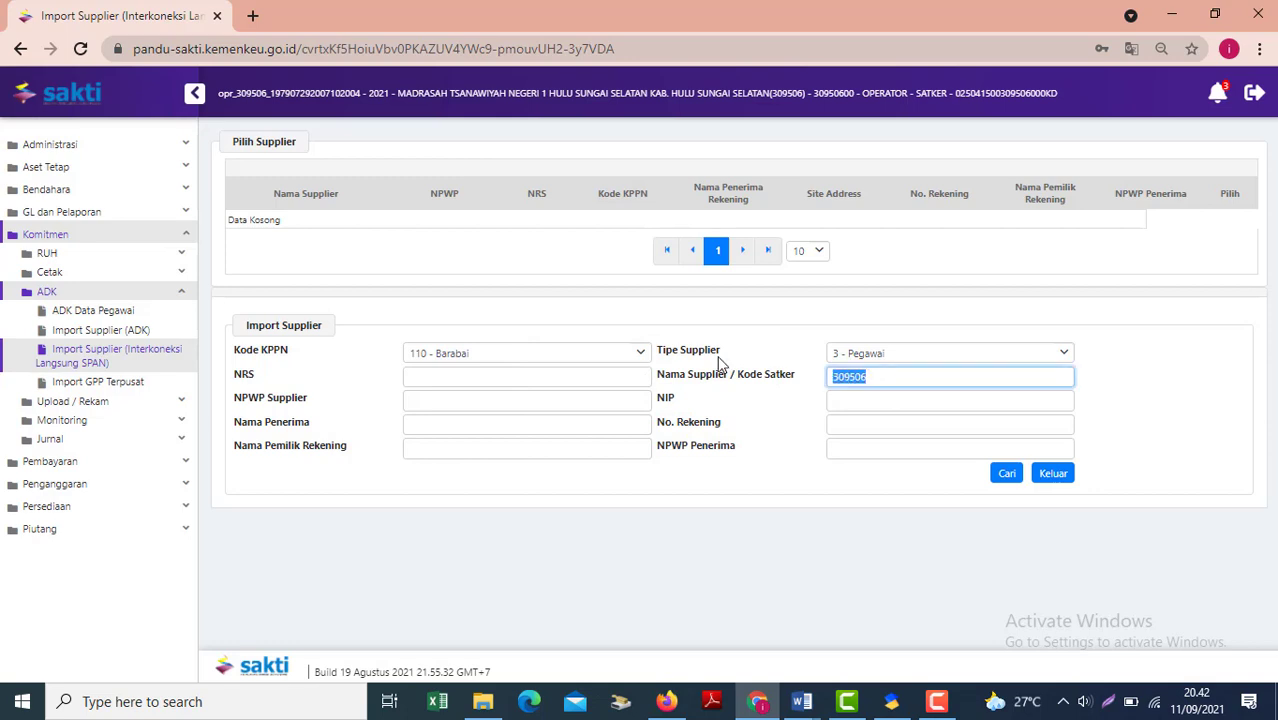
key("BackSpace")
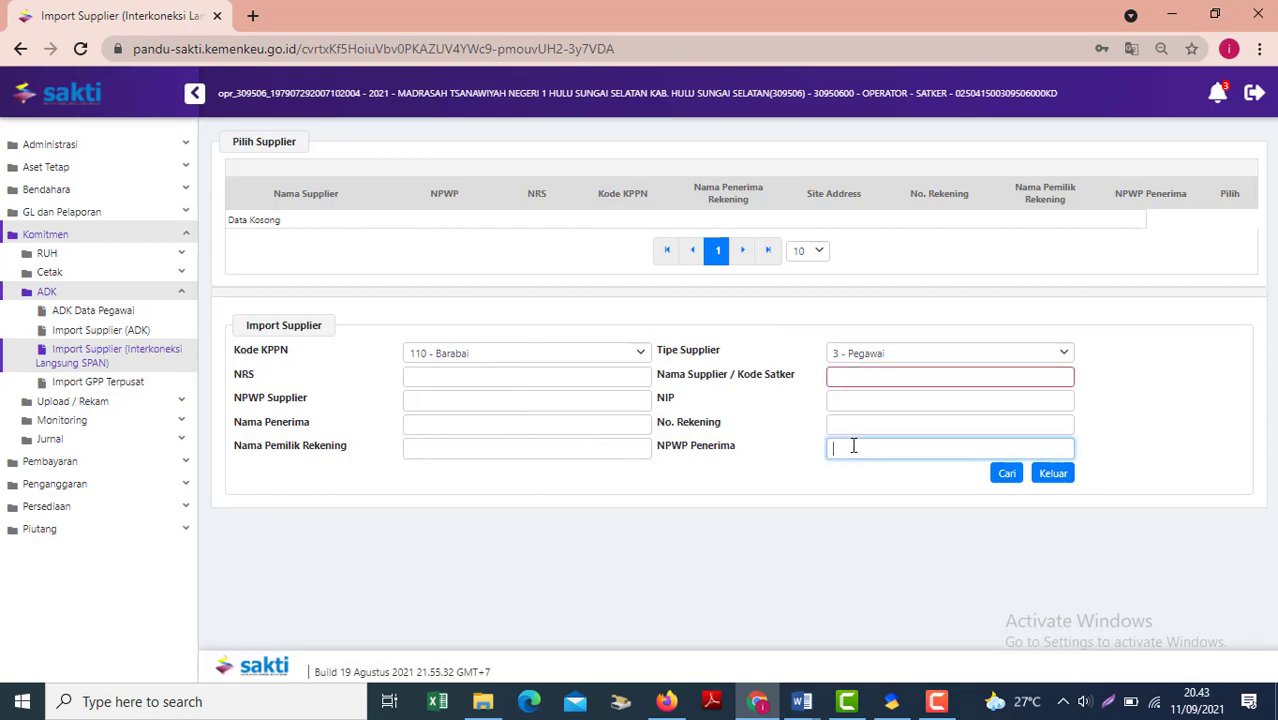
Step: Copy the NPWP written without punctuation from the Word document Document1 into the NPWP Penerima field in SAKTI
mouse_move(806, 706)
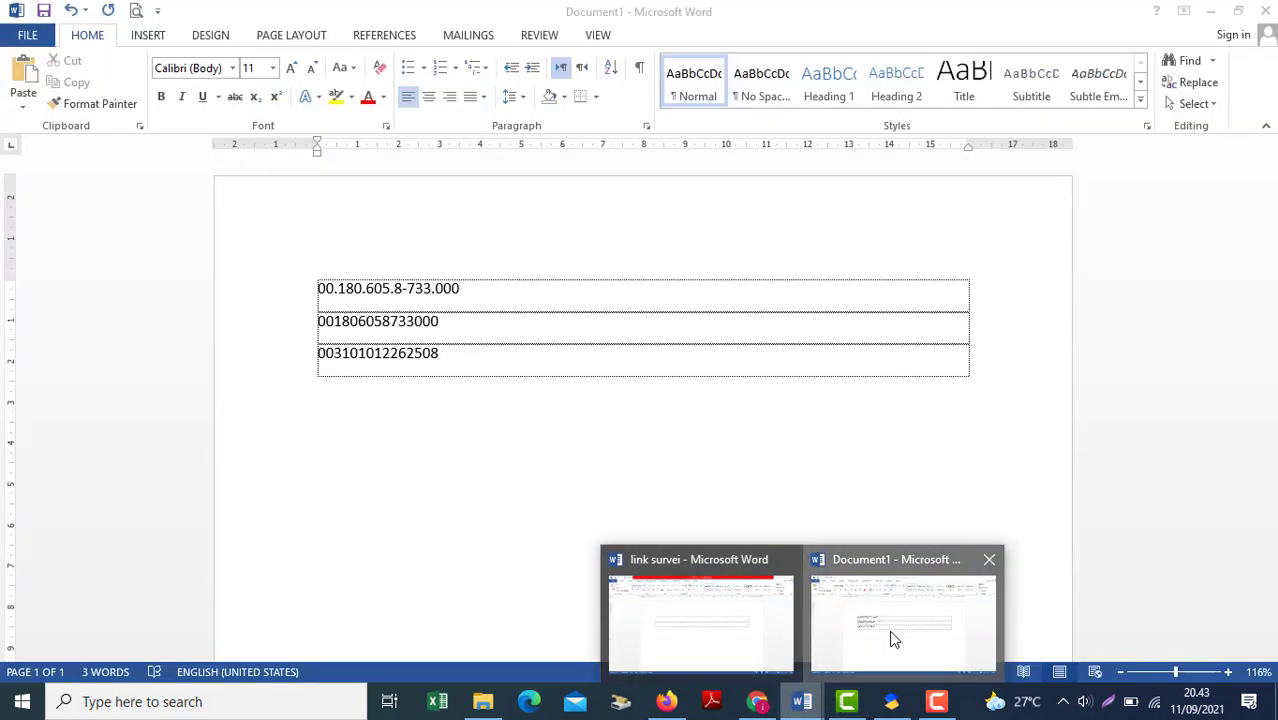
left_click(893, 639)
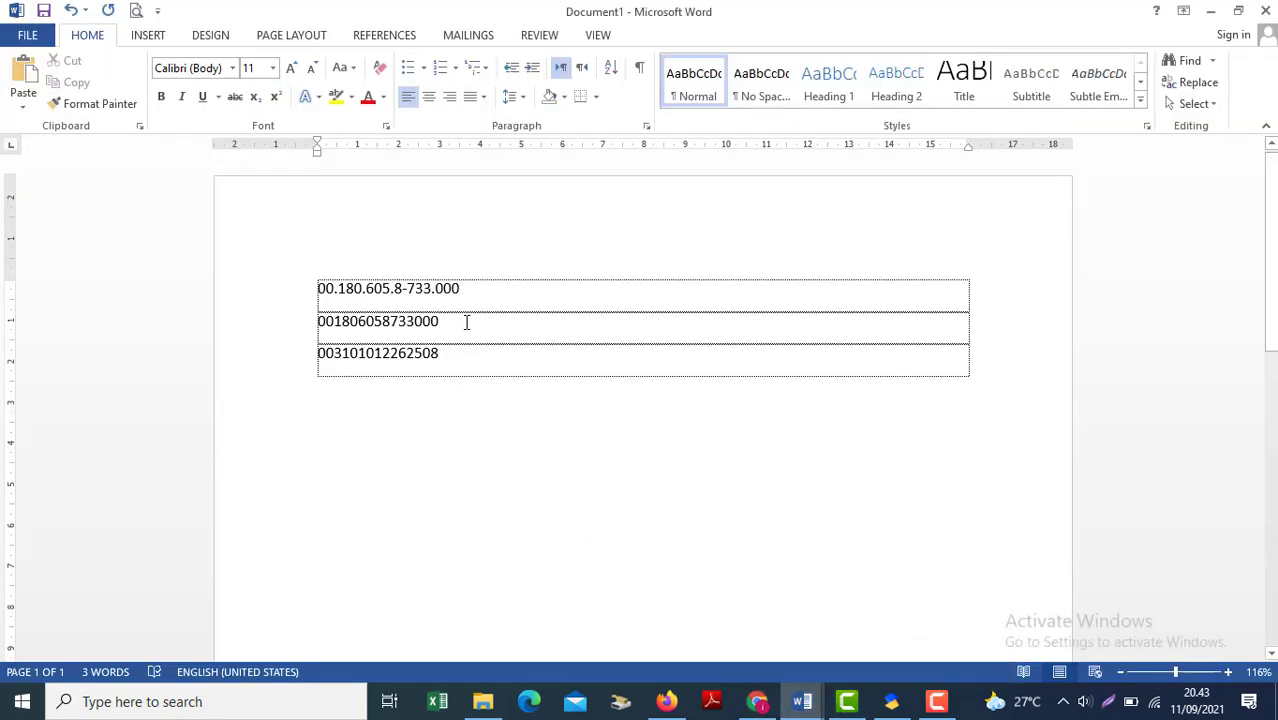
left_click_drag(467, 326, 281, 323)
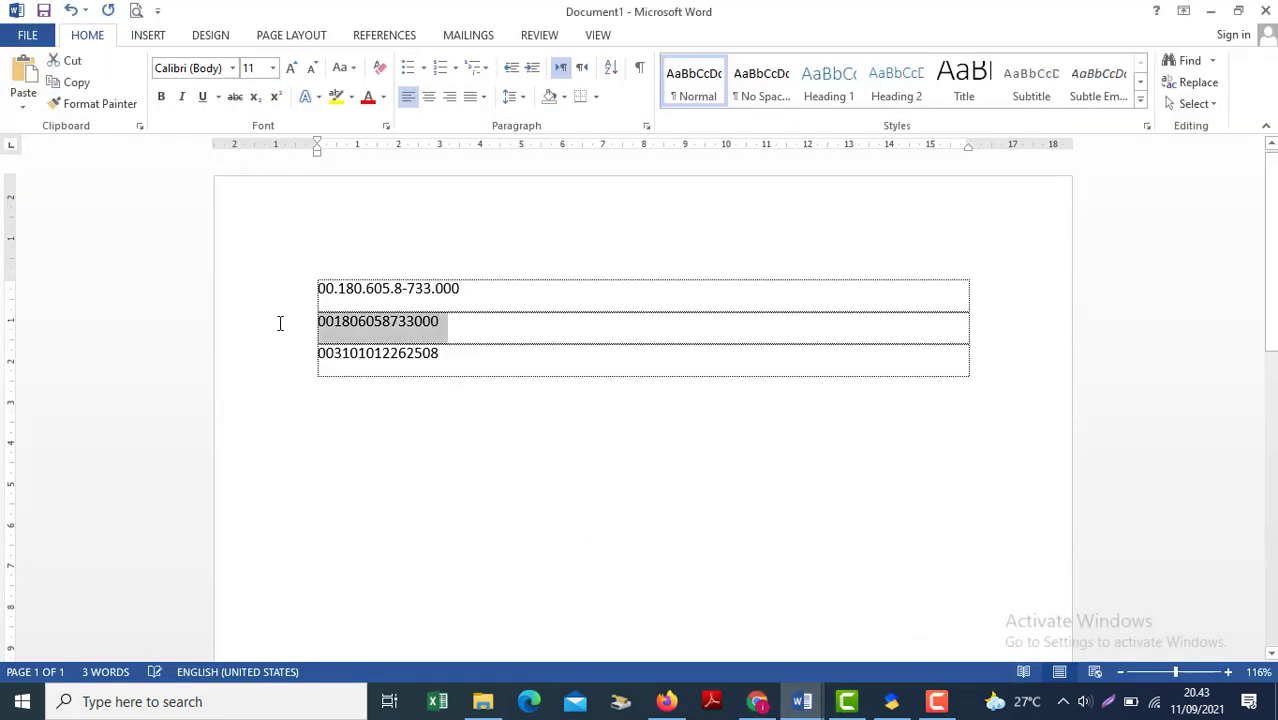
key("alt+Tab")
key("ctrl+v")
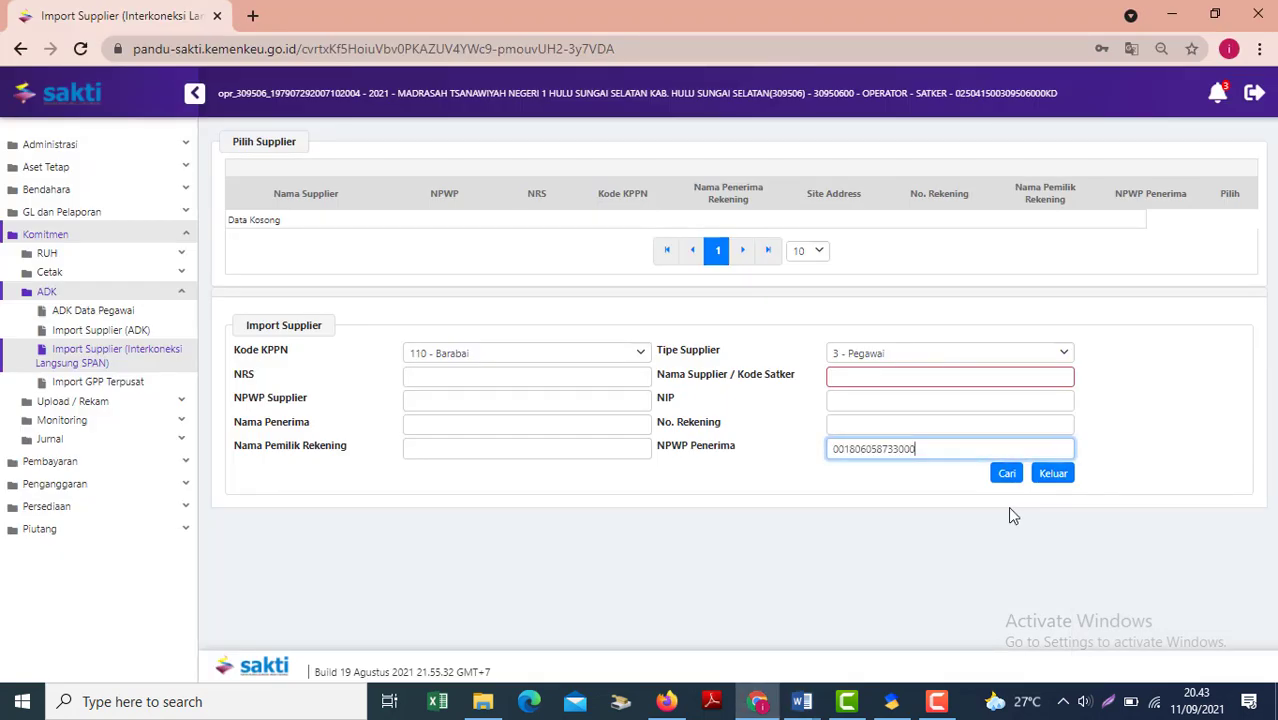
Step: Move the NPWP into the NPWP Supplier field, try to search the Pegawai suppliers by it and acknowledge the dialog
left_click_drag(940, 450, 640, 380)
key("ctrl+c")
key("BackSpace")
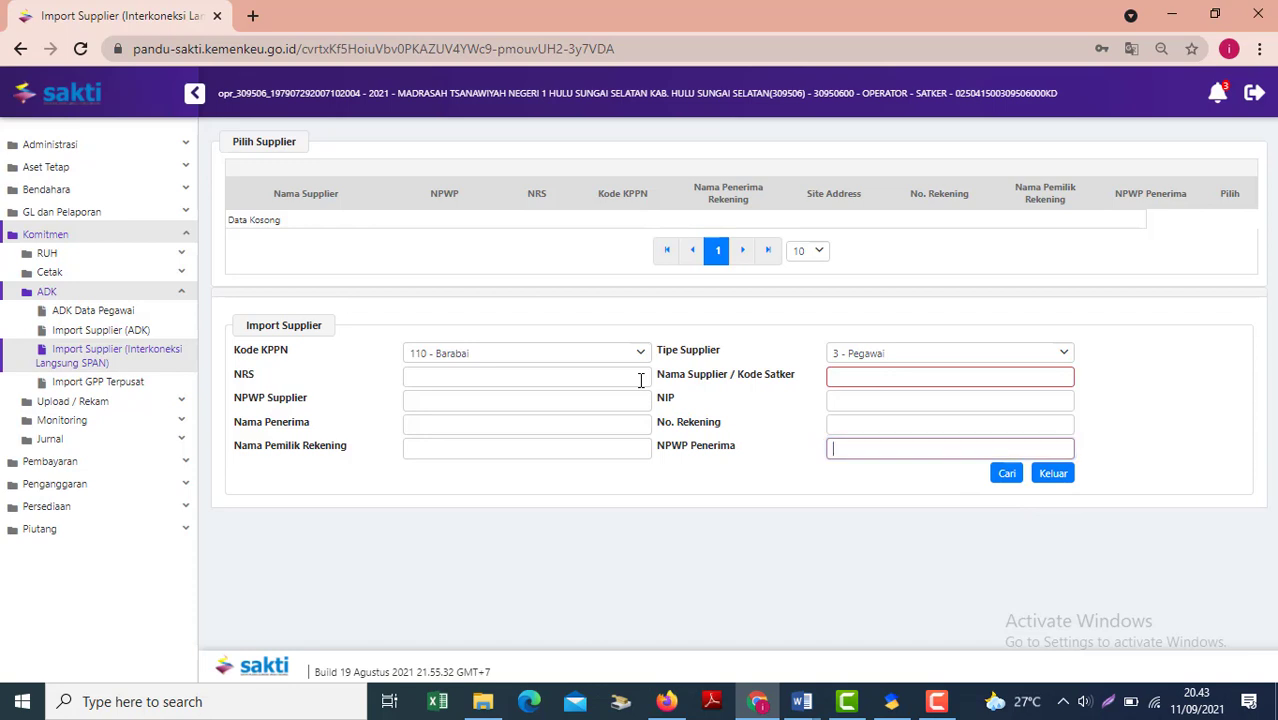
left_click(440, 406)
key("ctrl+v")
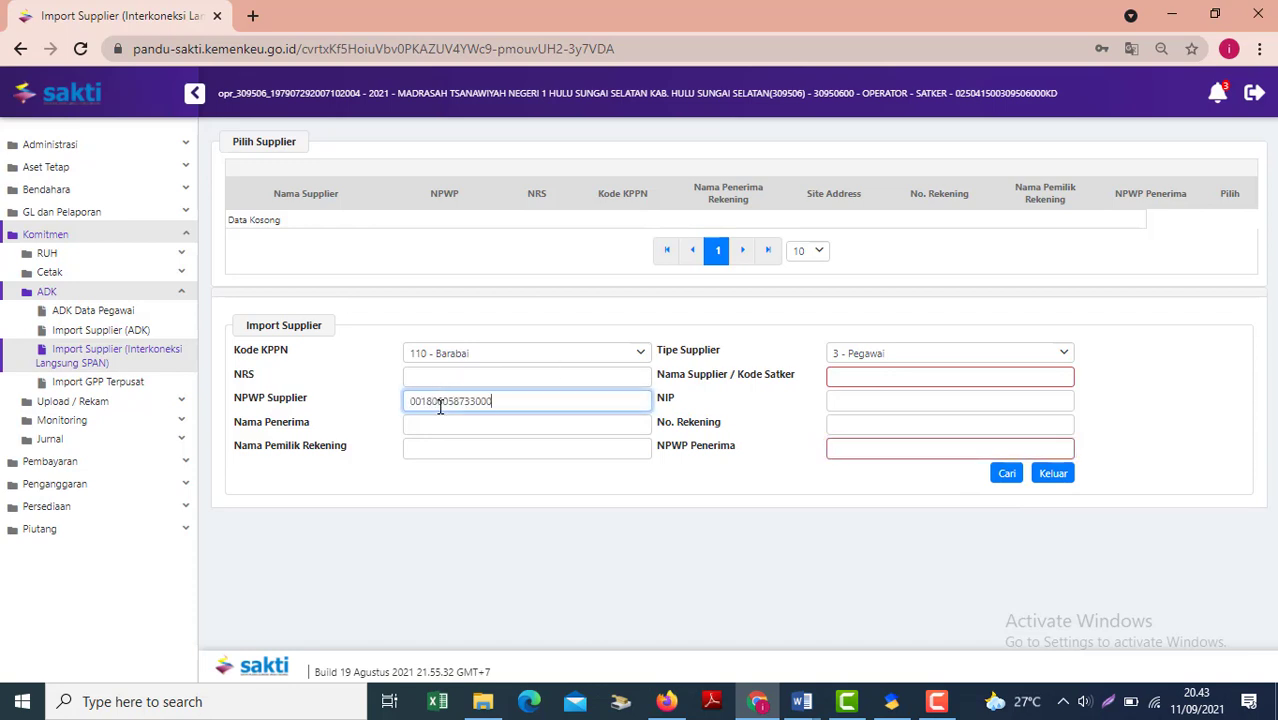
left_click(1005, 475)
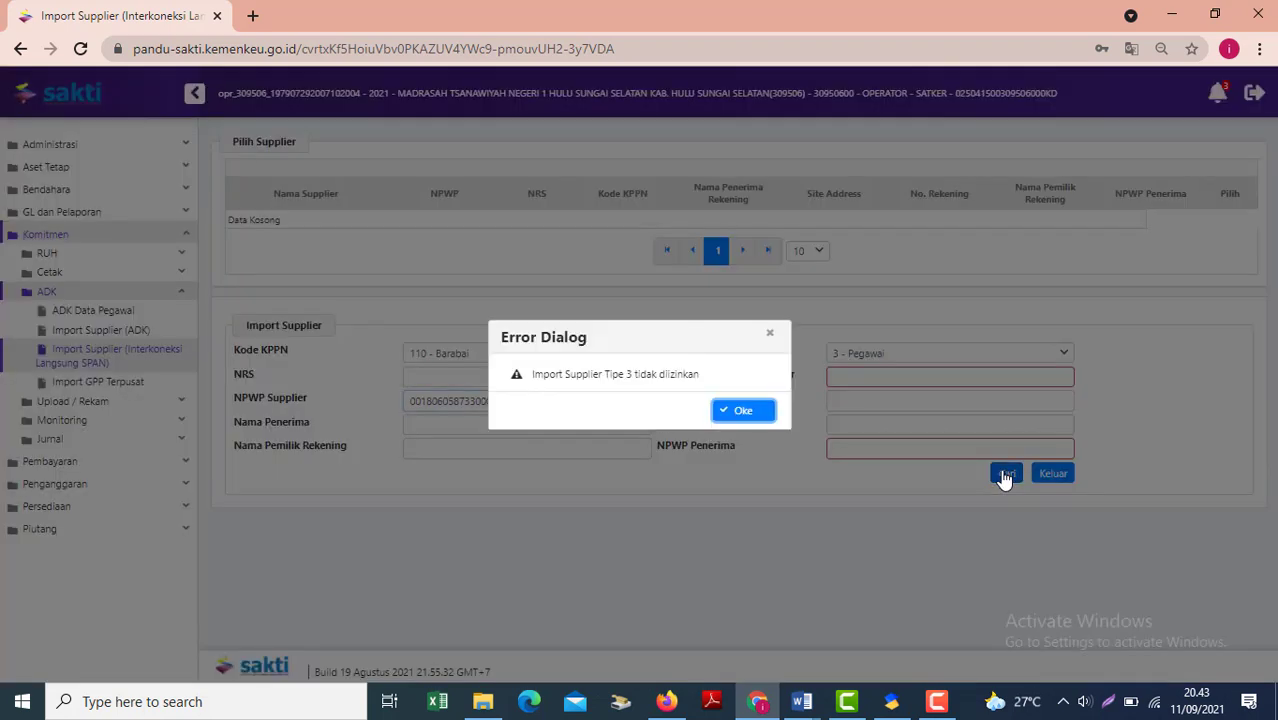
left_click(743, 411)
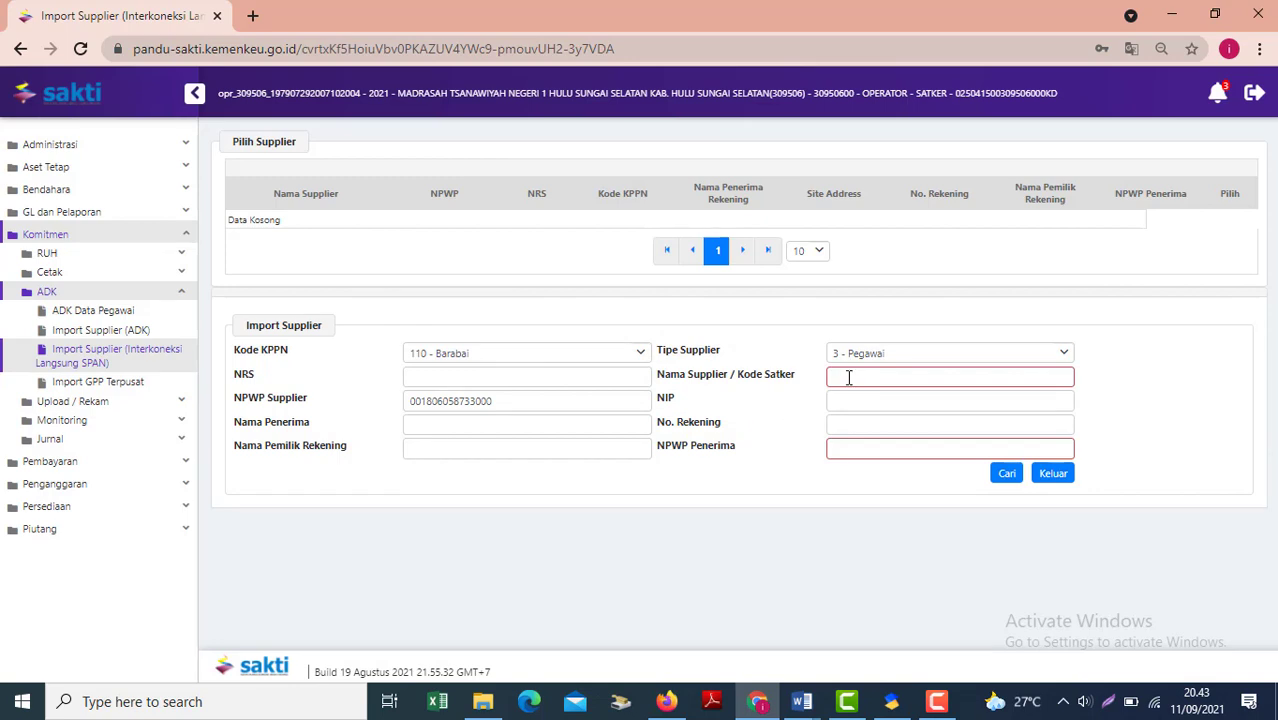
Step: Change Tipe Supplier to 6 - Penerusan Pinjaman and leave the NPWP Supplier field empty
left_click(901, 355)
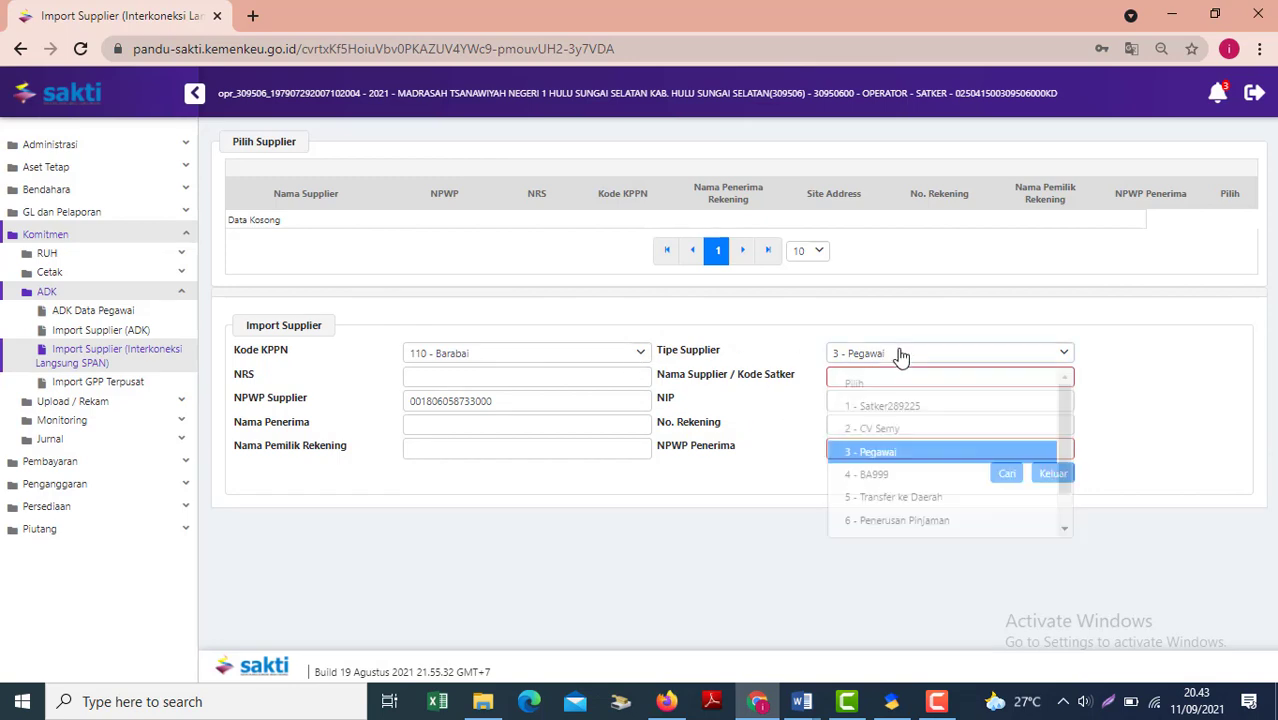
left_click(914, 519)
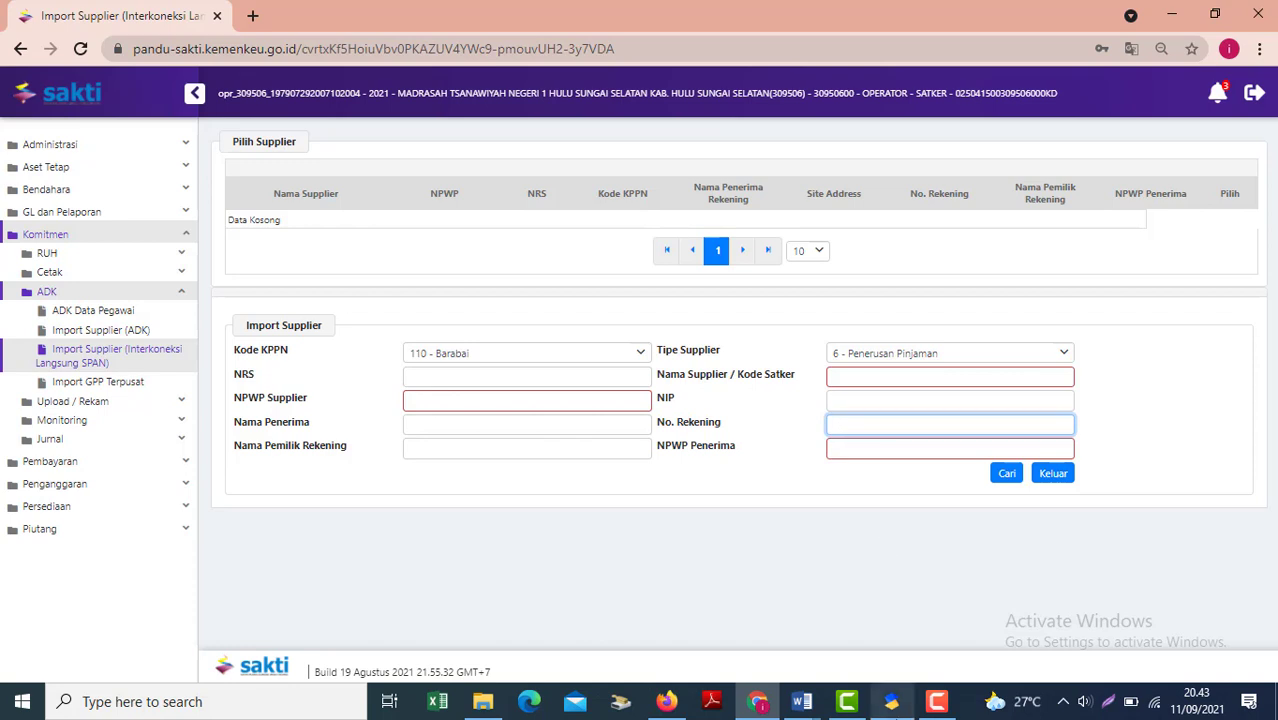
Step: Switch to Aplikasi SAS 2021 and open the Input Data PPNPN form
mouse_move(891, 701)
mouse_move(861, 576)
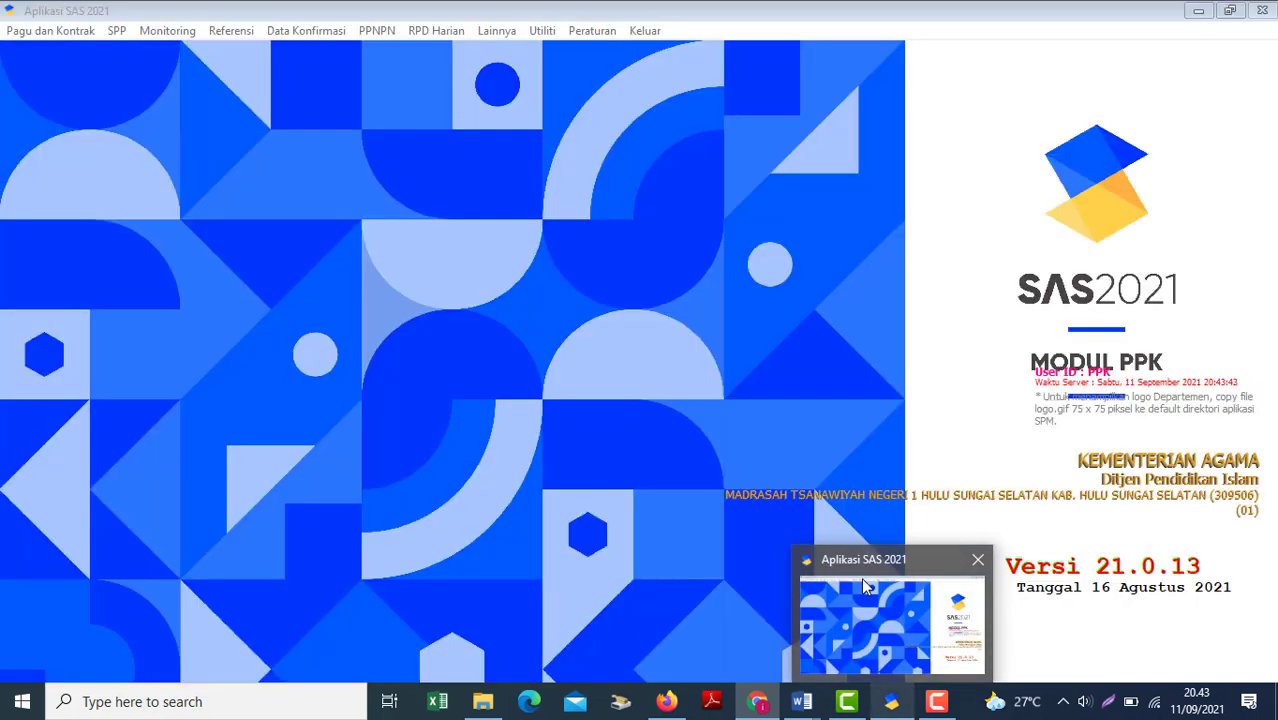
left_click(861, 577)
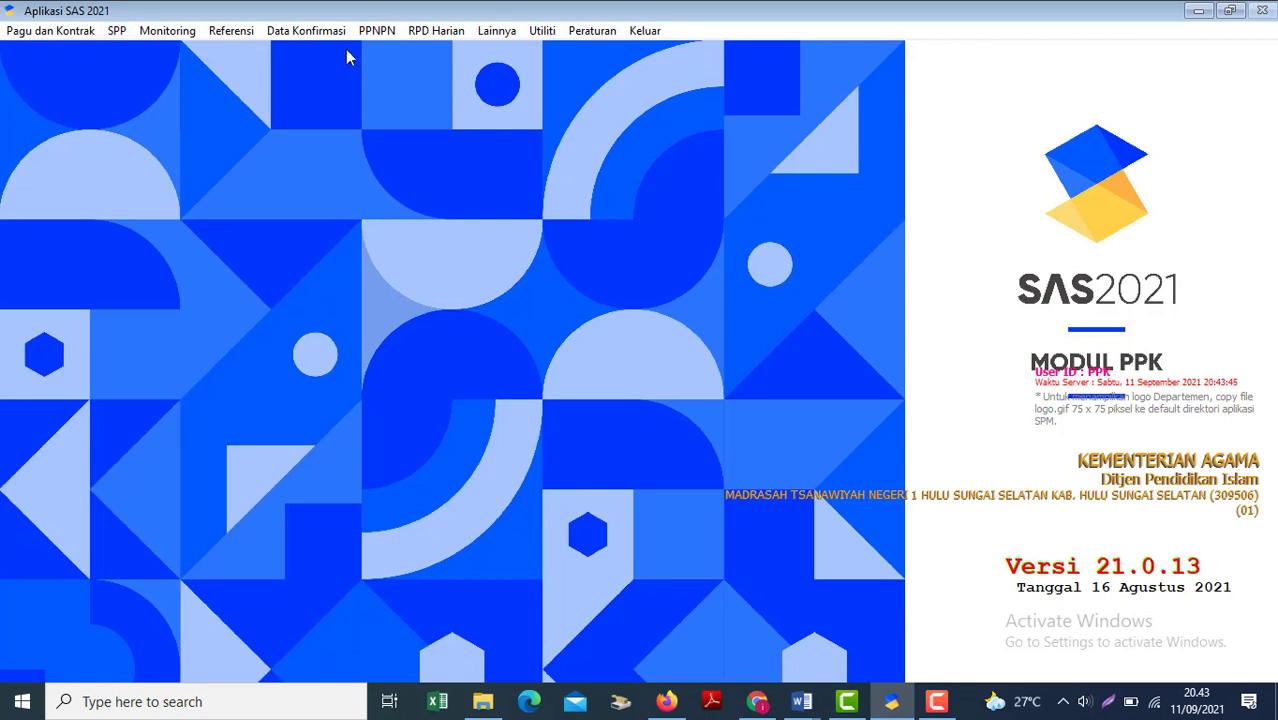
left_click(372, 32)
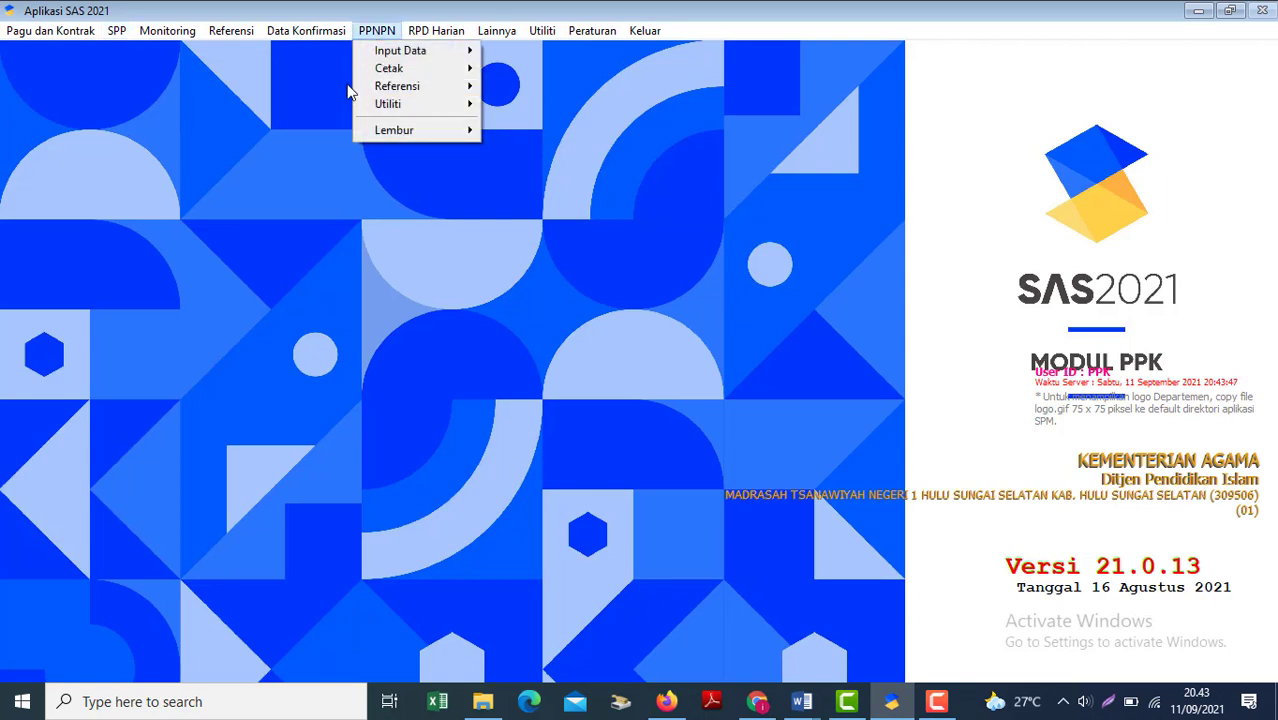
mouse_move(432, 88)
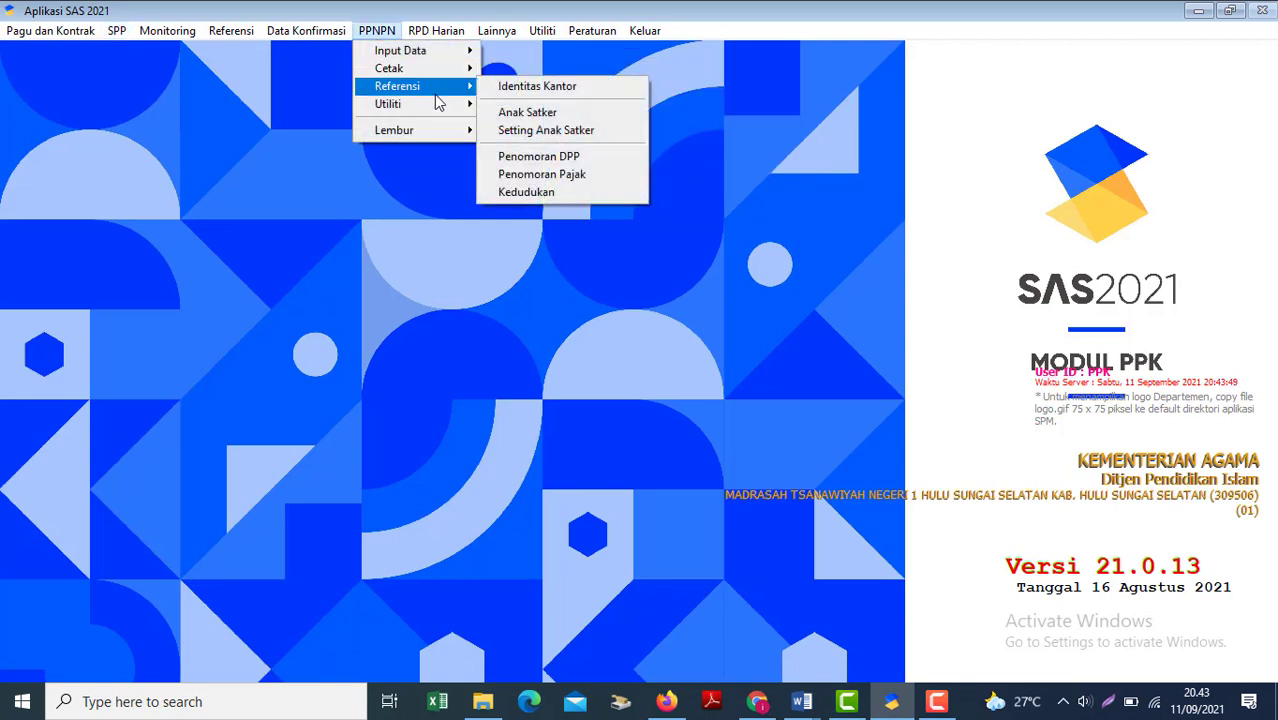
mouse_move(398, 76)
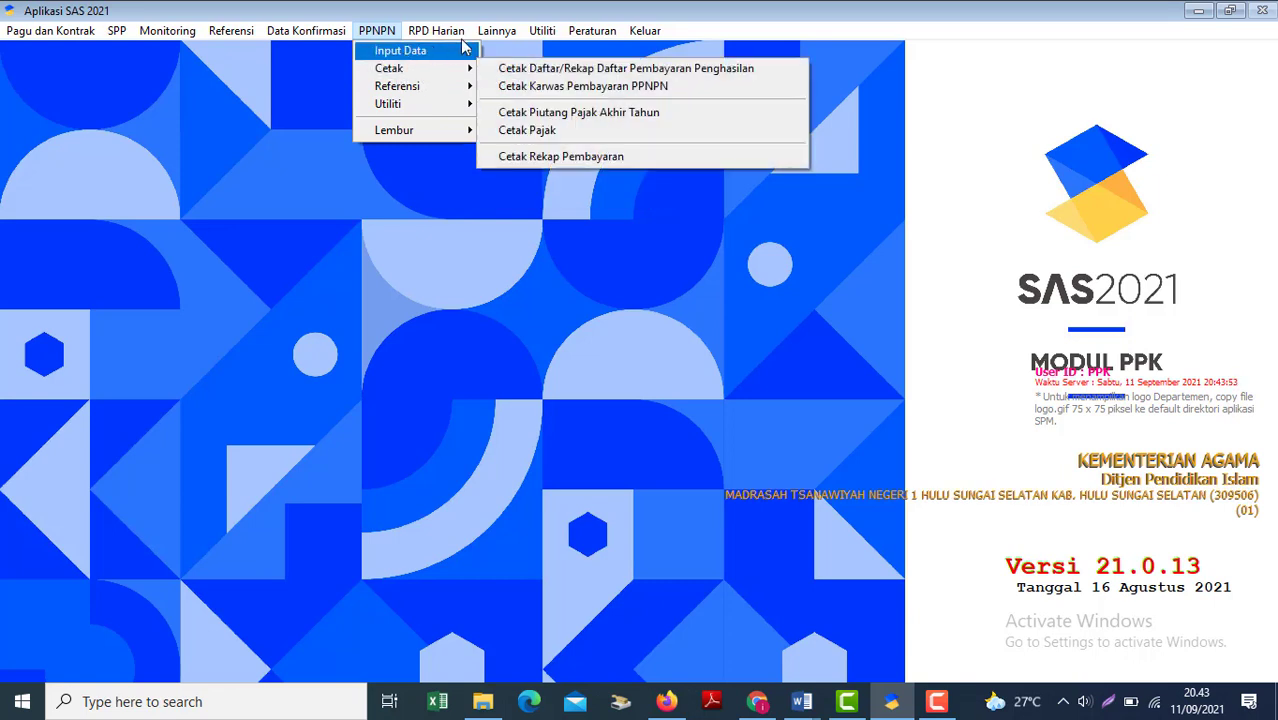
key("Right")
mouse_move(370, 38)
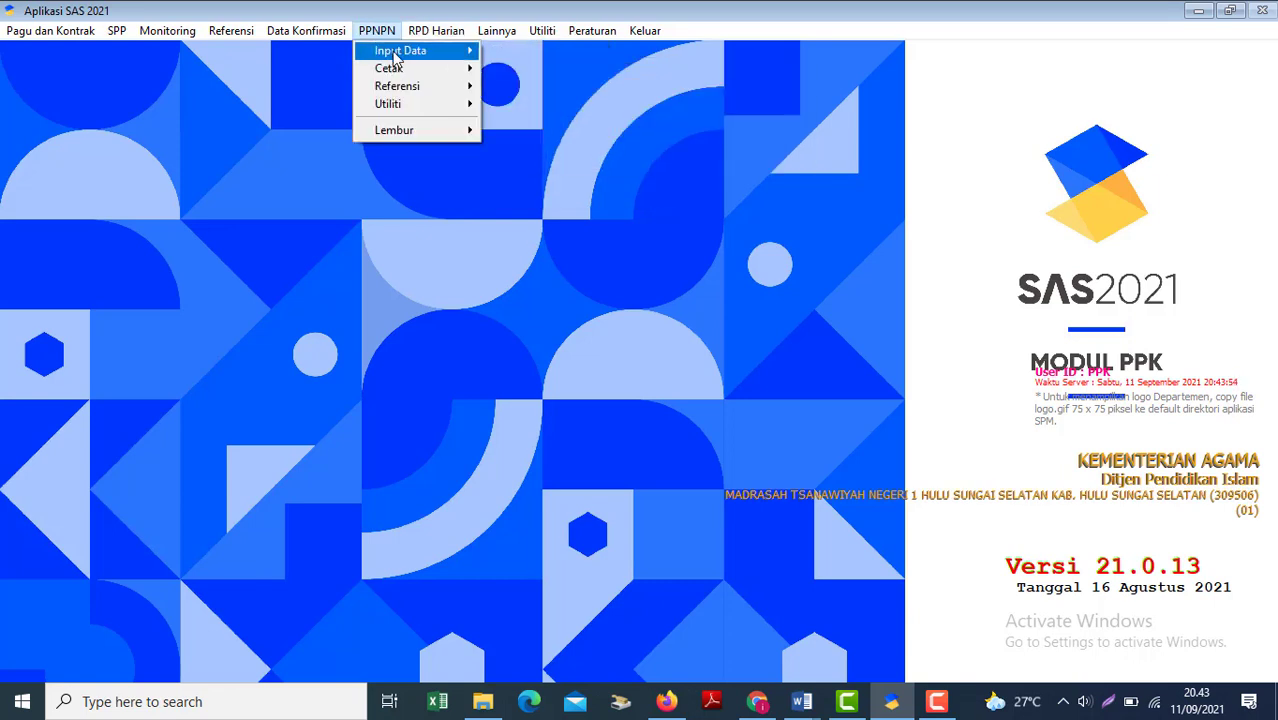
left_click(574, 58)
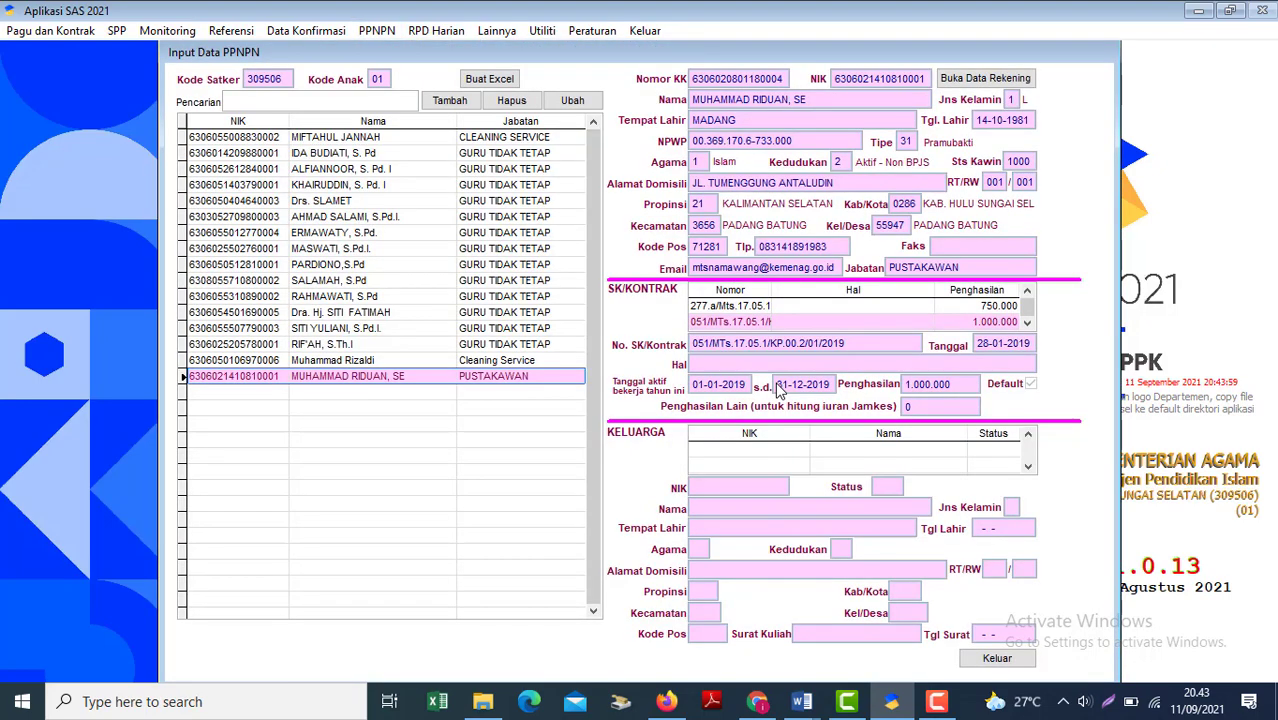
Step: Select the PPNPN employee whose position is OPERATOR, open the record for editing and show its bank account data
left_click(466, 220)
key("Up")
key("Up")
key("Up")
key("Up")
key("Up")
key("Up")
key("Up")
key("Up")
key("Up")
key("Up")
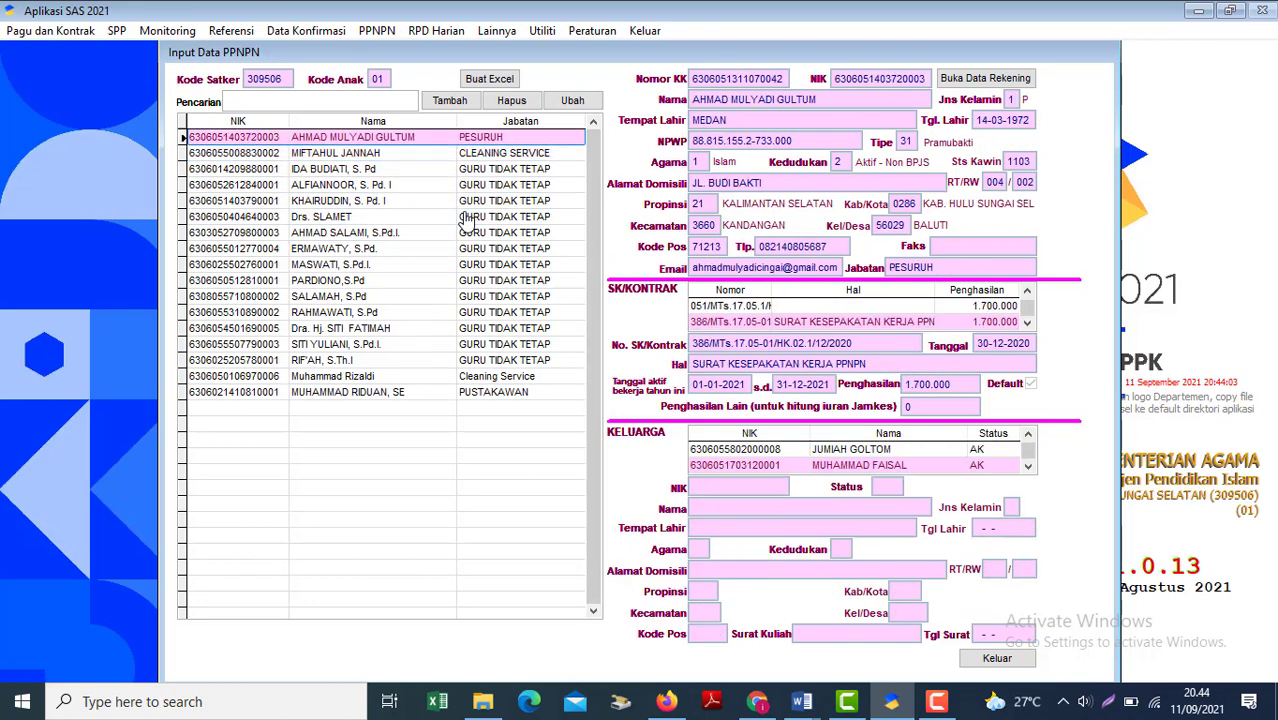
left_click(572, 100)
left_click(986, 79)
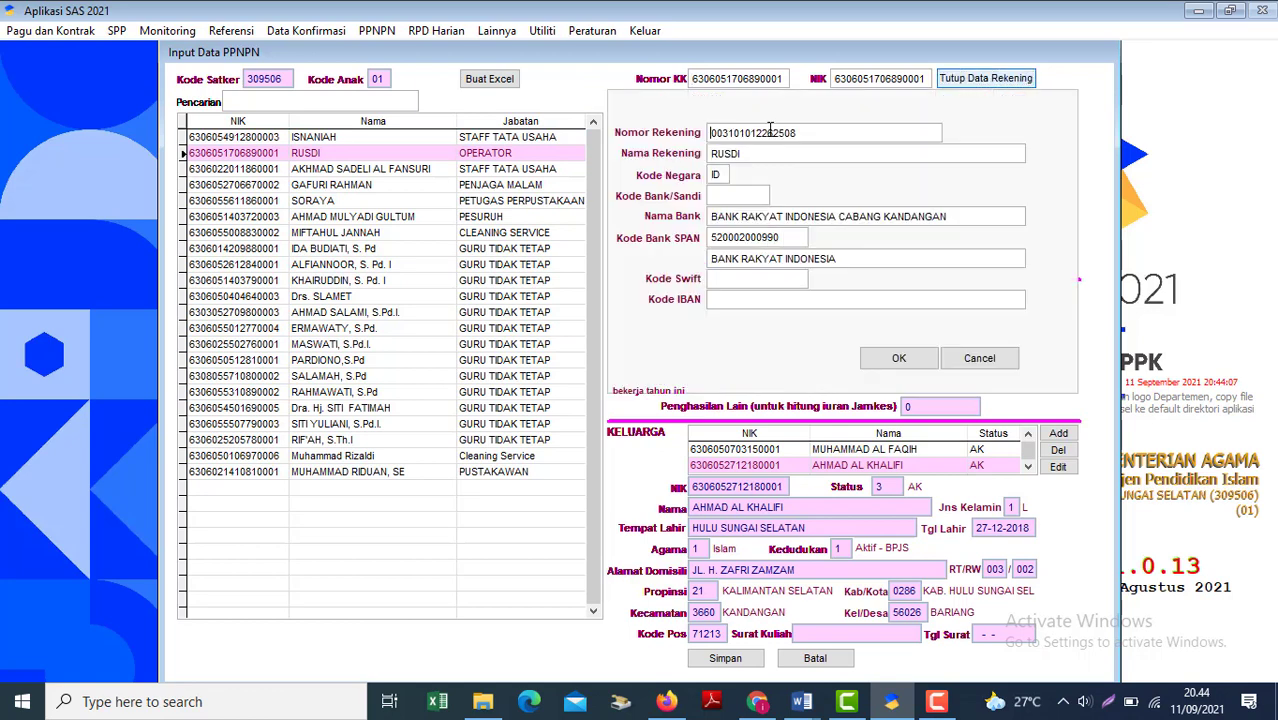
Step: Copy the employee's bank account number into the No. Rekening field of SAKTI's Import Supplier page and search for matching suppliers
left_click_drag(804, 133, 507, 120)
key("ctrl+c")
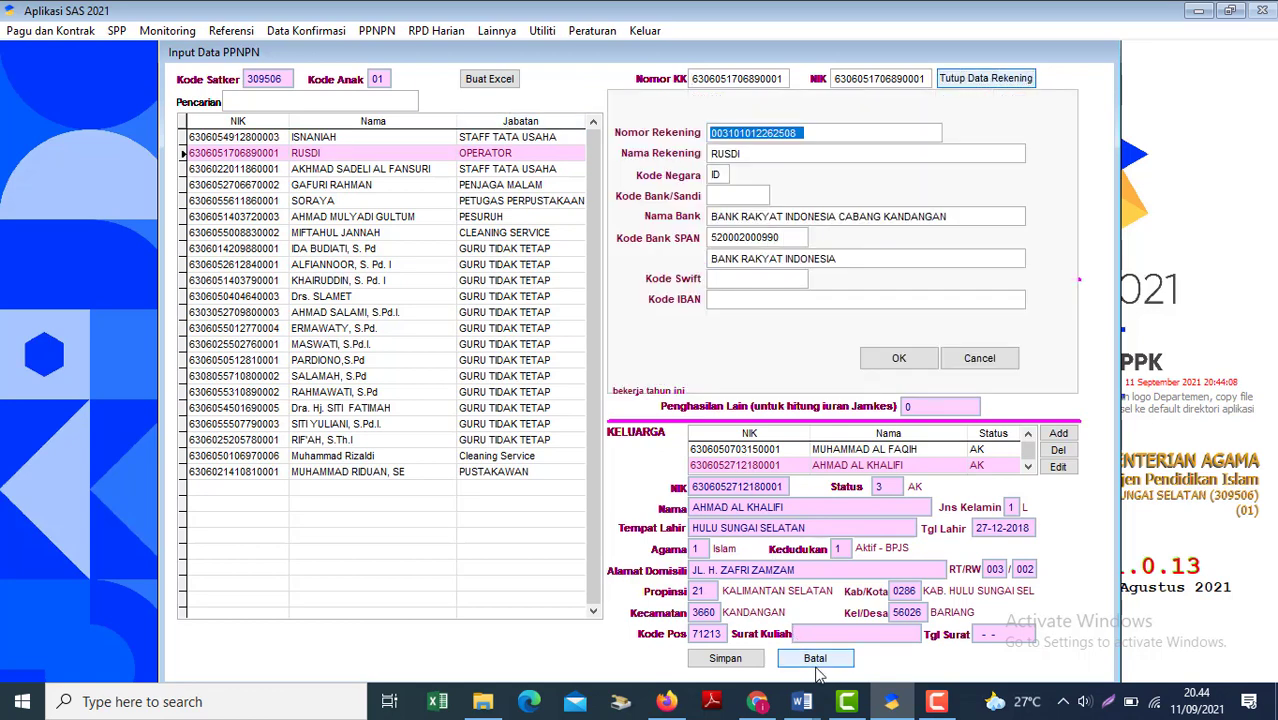
left_click(757, 701)
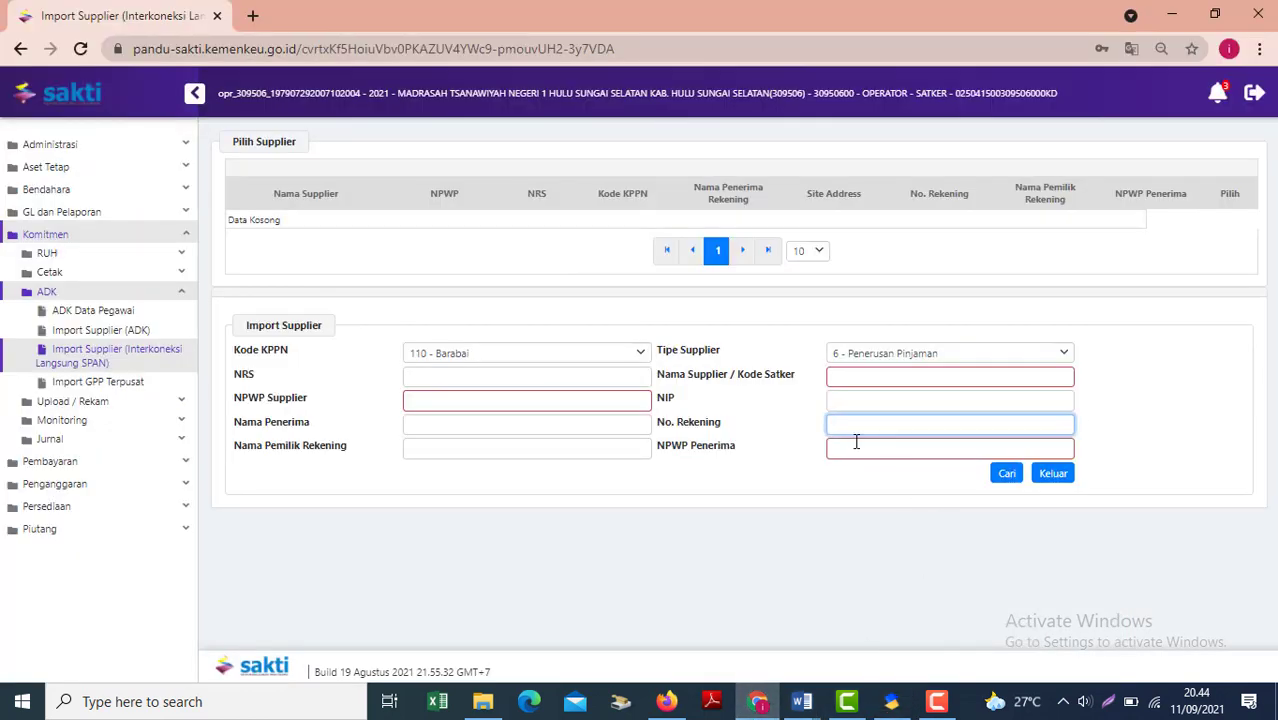
key("ctrl+v")
left_click(1007, 476)
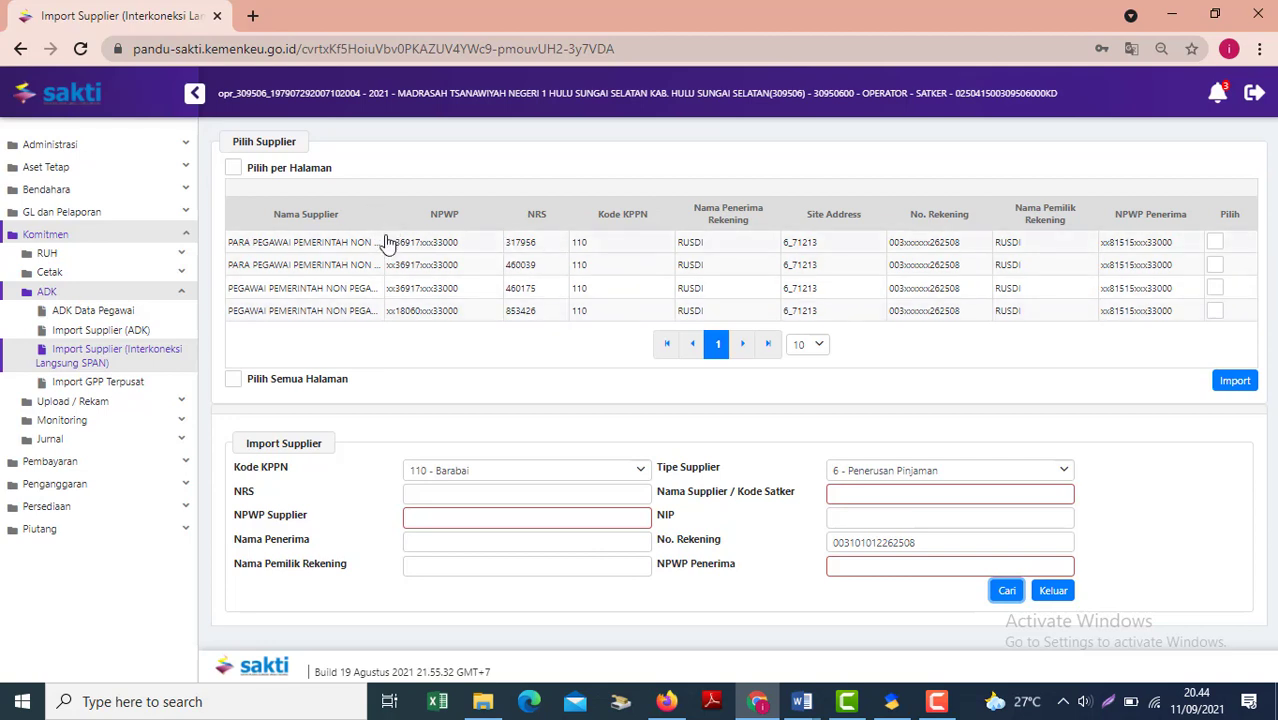
Step: Import the first supplier record in the search results and acknowledge the import dialog
left_click_drag(384, 212, 507, 214)
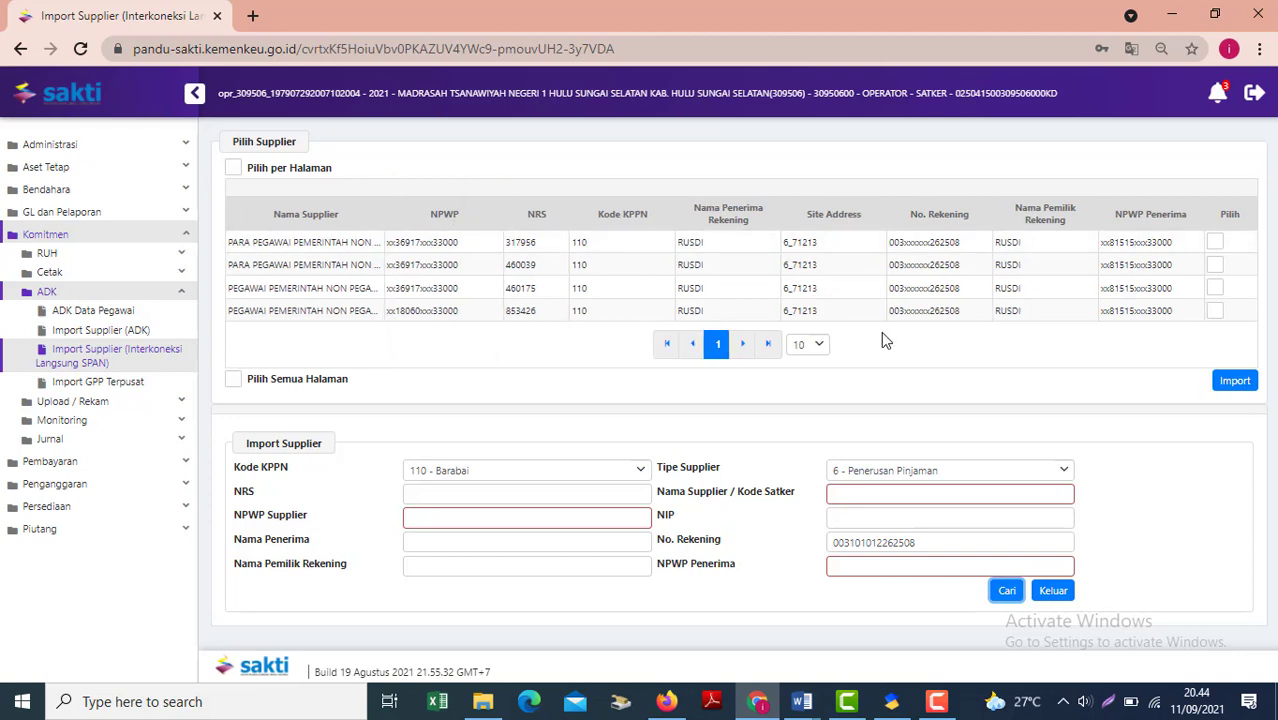
left_click(1226, 245)
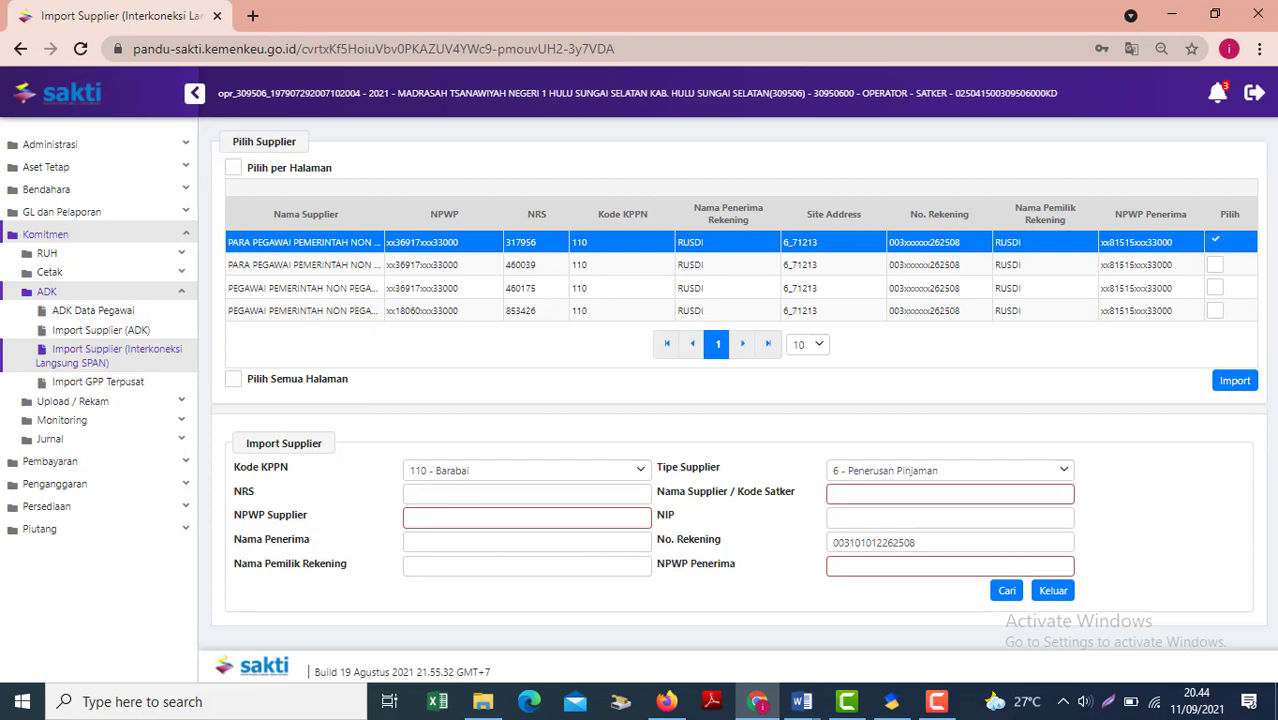
left_click(1236, 382)
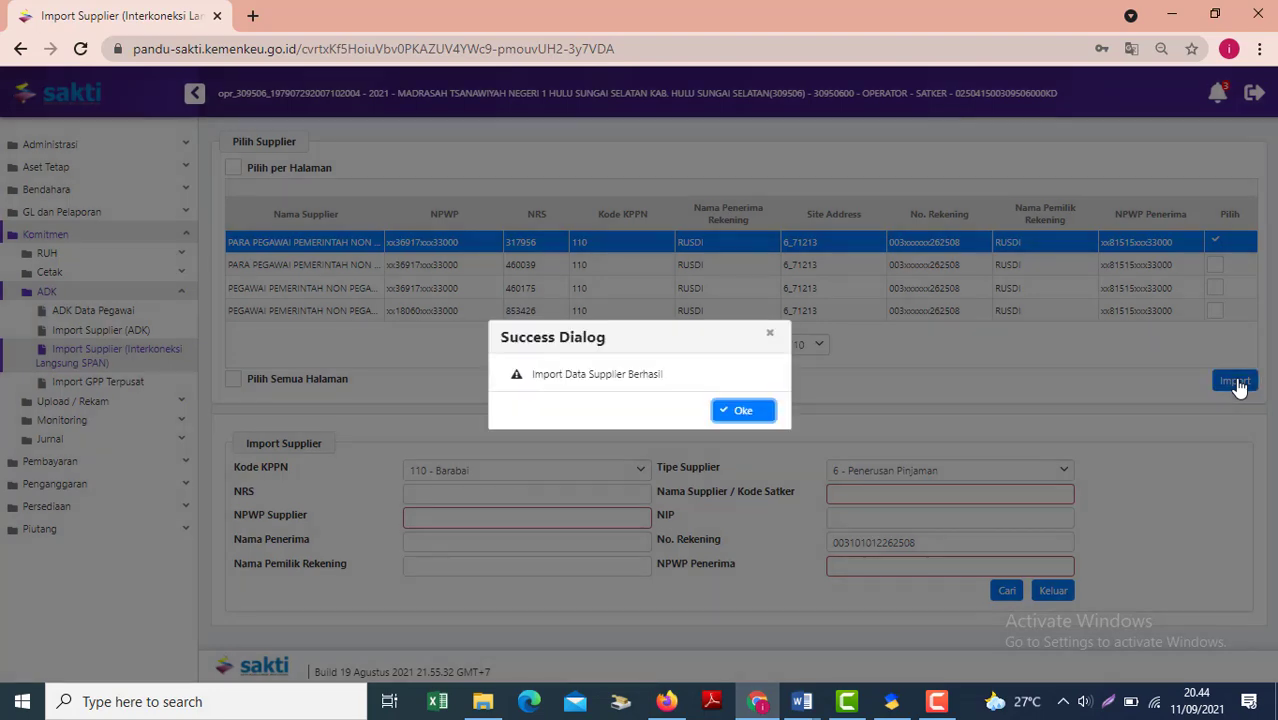
left_click(743, 410)
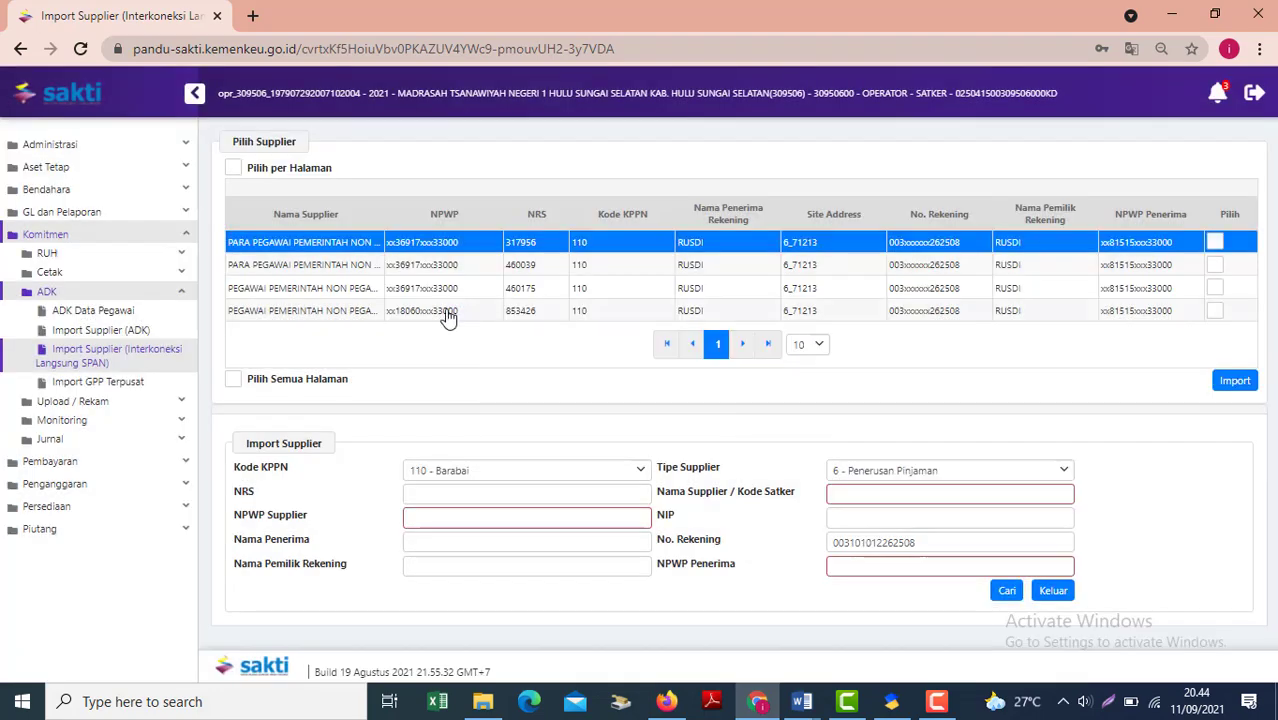
Step: Open Pencatatan Supplier in the Komitmen module and show the header data of the Lainnya Badan Usaha supplier for PPNPN MTSN AMAWANG
left_click(52, 255)
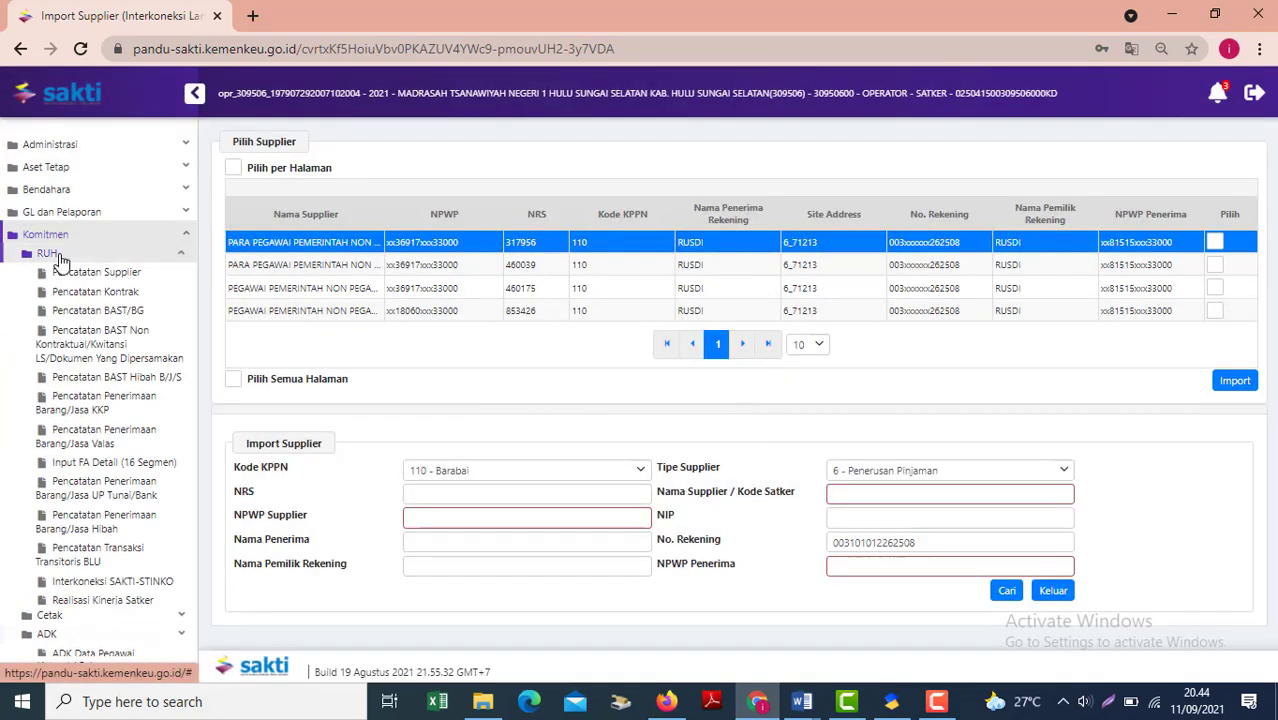
left_click(114, 278)
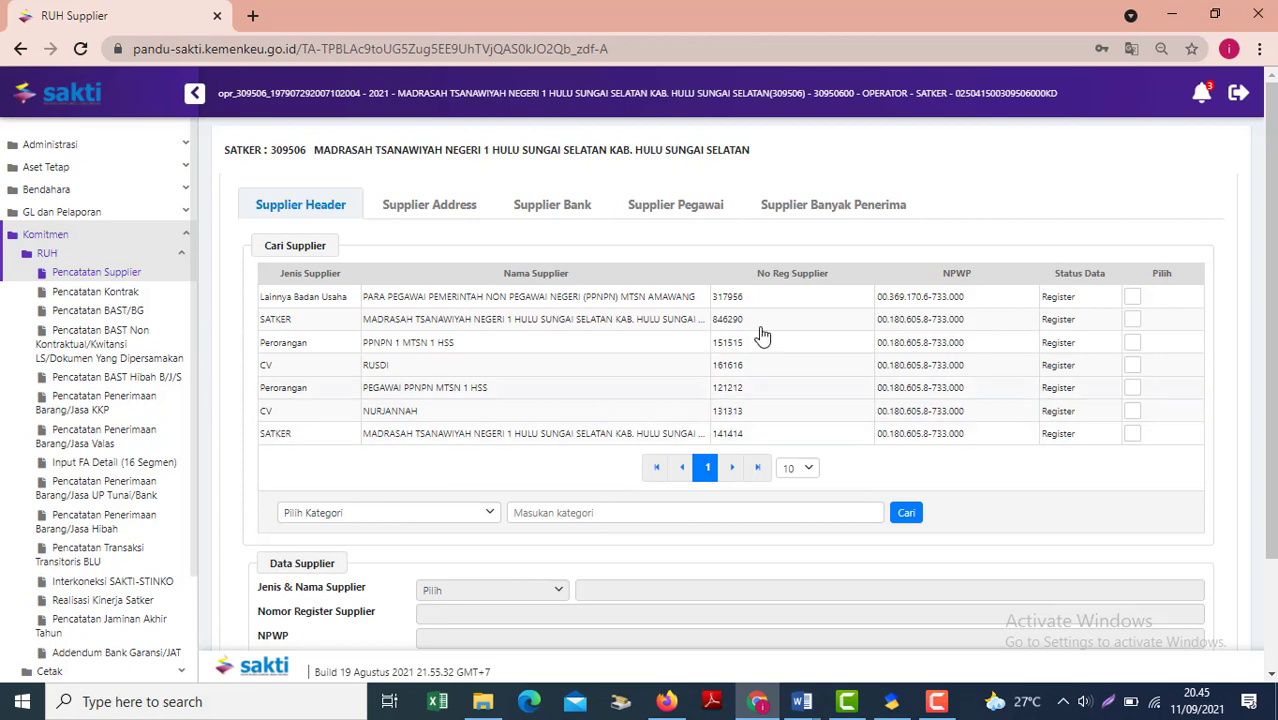
left_click(392, 306)
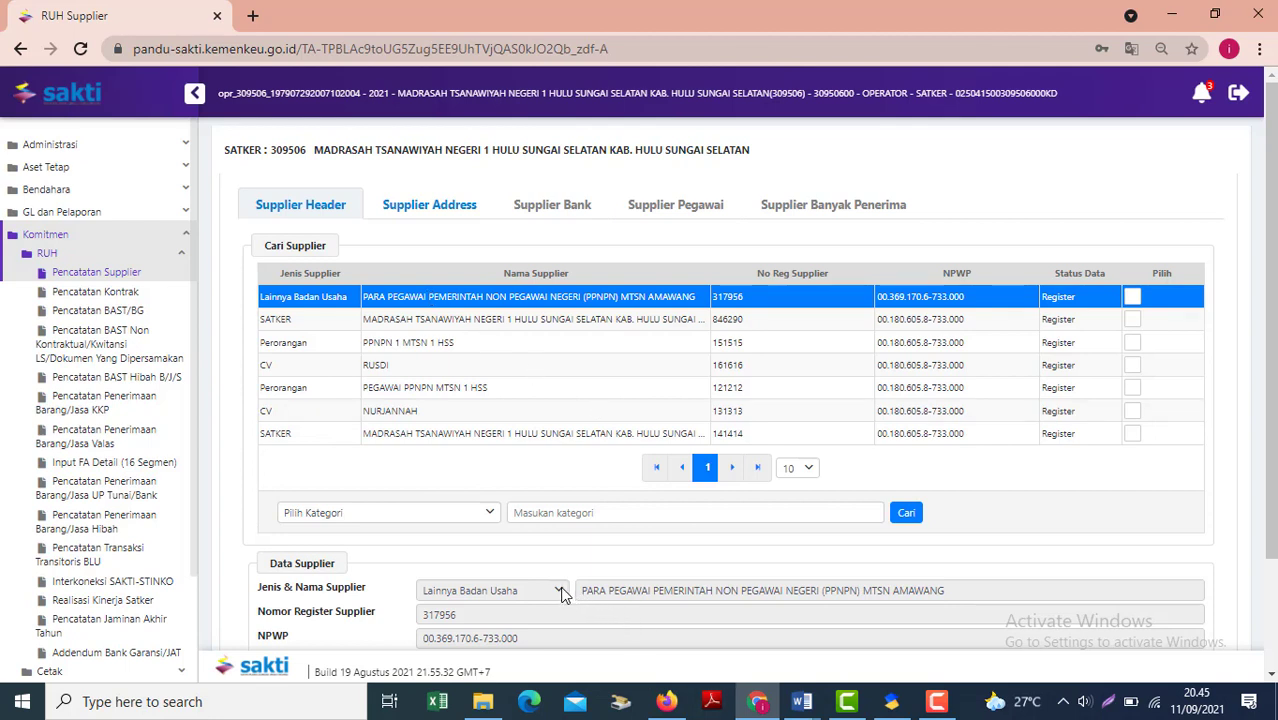
left_click_drag(268, 500, 1118, 516)
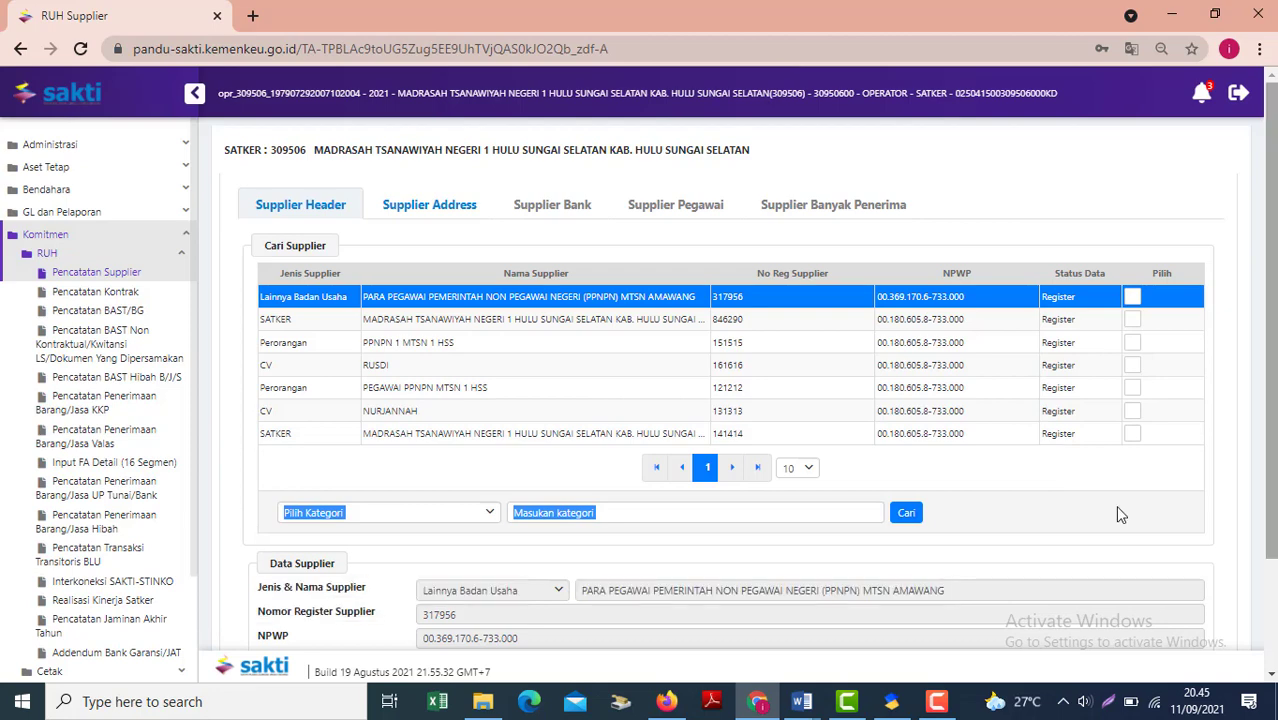
left_click_drag(1272, 345, 1270, 376)
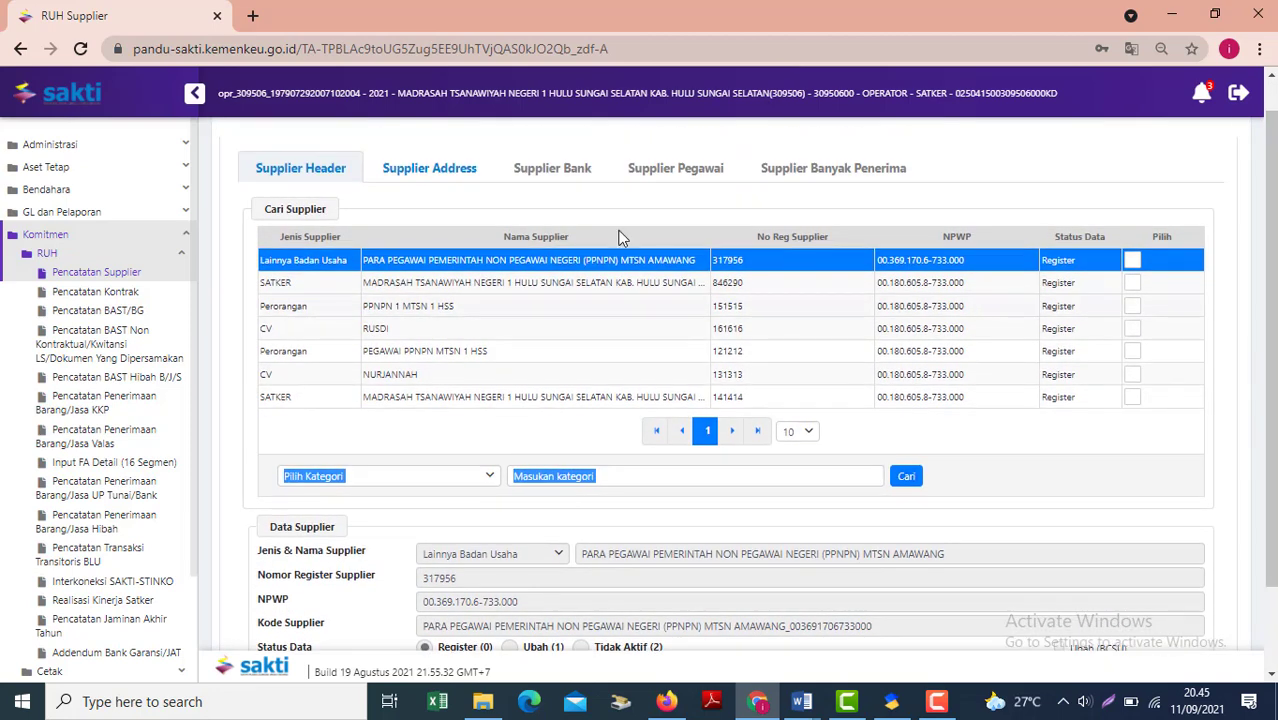
Step: Select the PPNPN supplier's address record and show the details of its recipient under Supplier Banyak Penerima
left_click(461, 181)
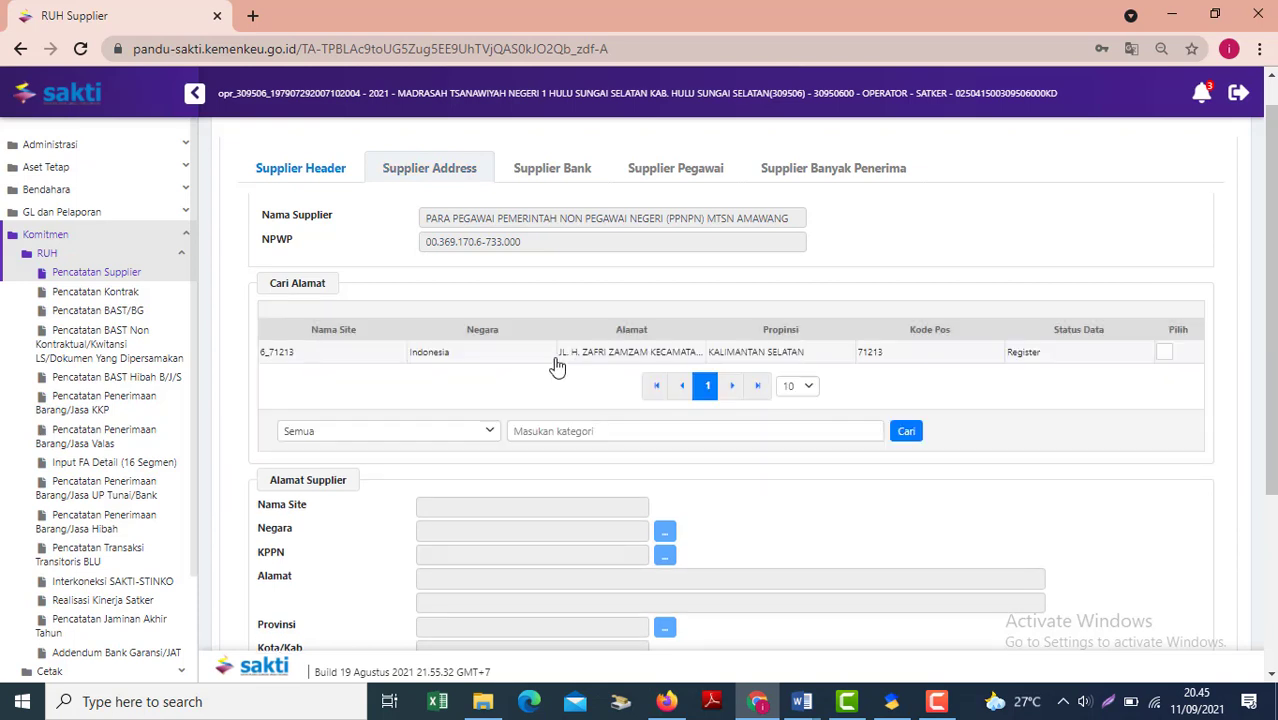
left_click(555, 360)
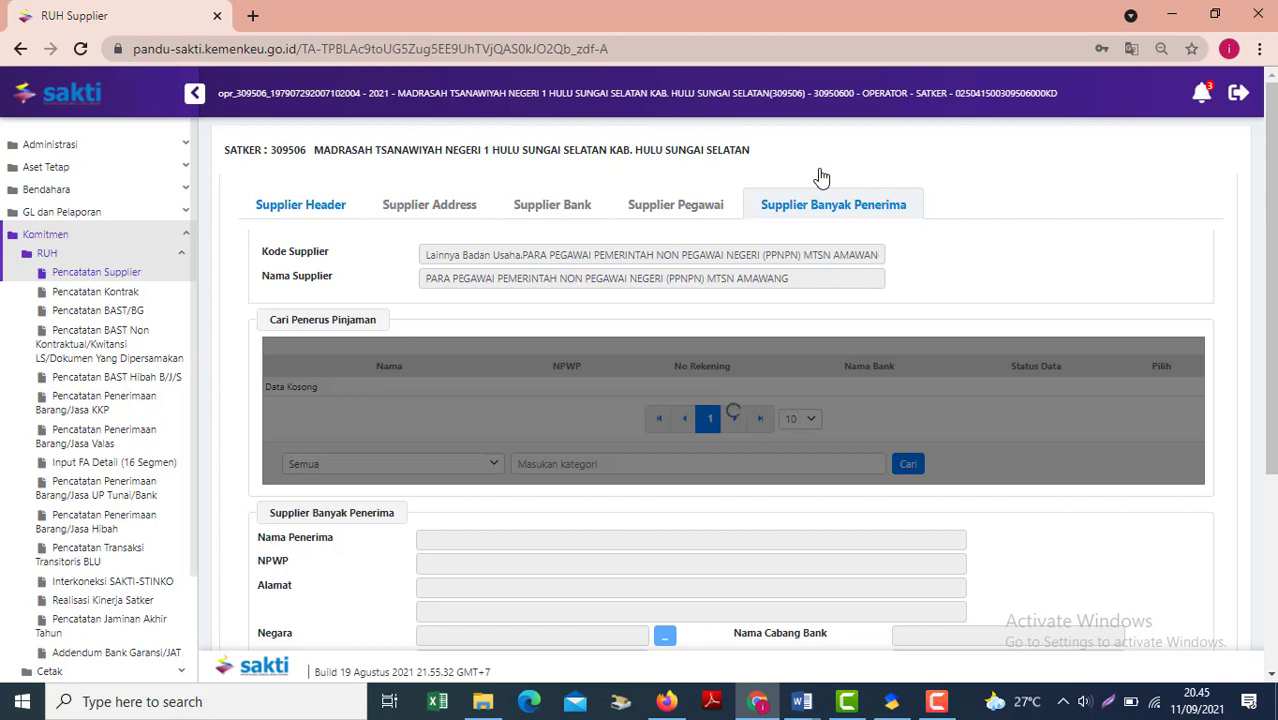
left_click(612, 393)
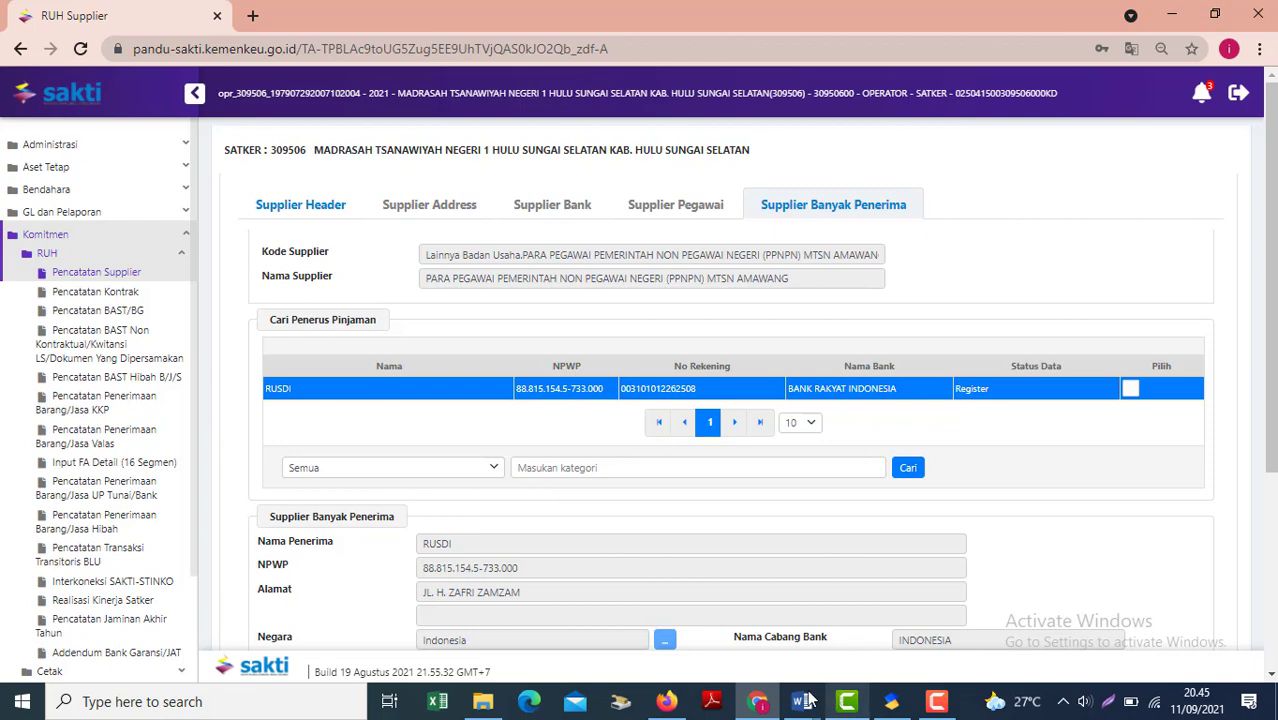
Step: Switch to OM-SPAN in Firefox and open Cari Data Supplier from Modul Komitmen
left_click(667, 703)
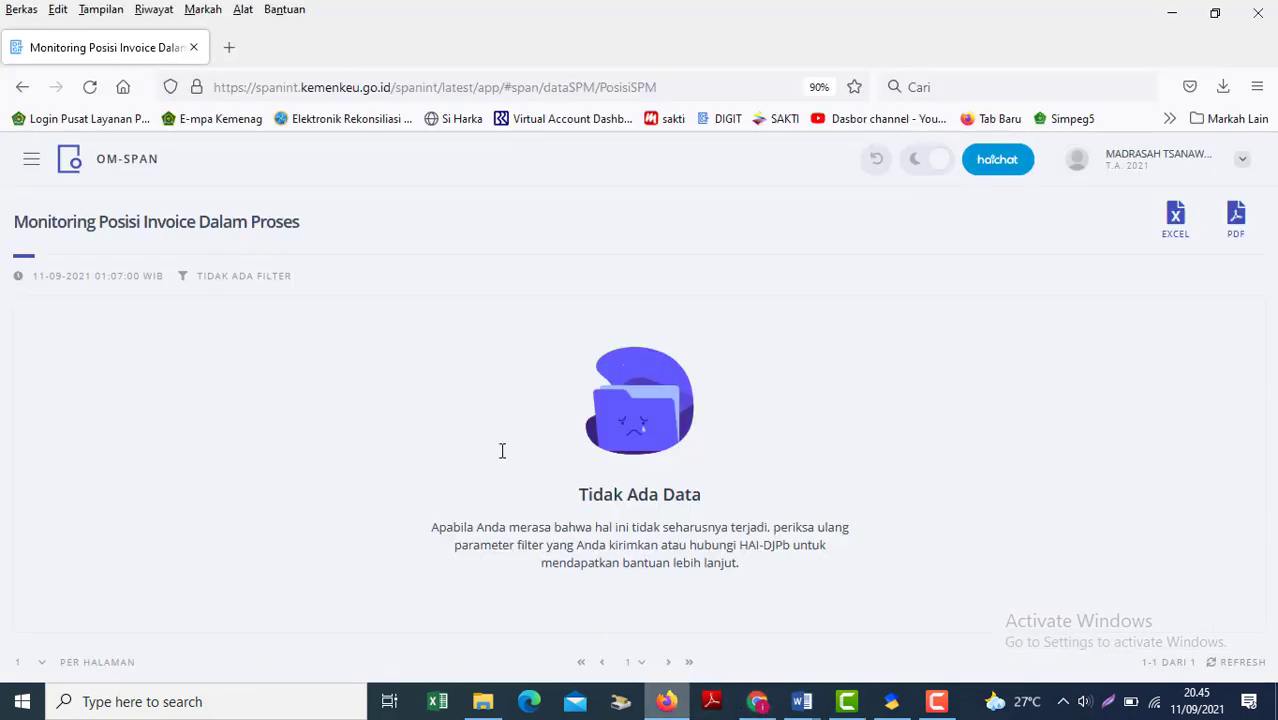
left_click(33, 162)
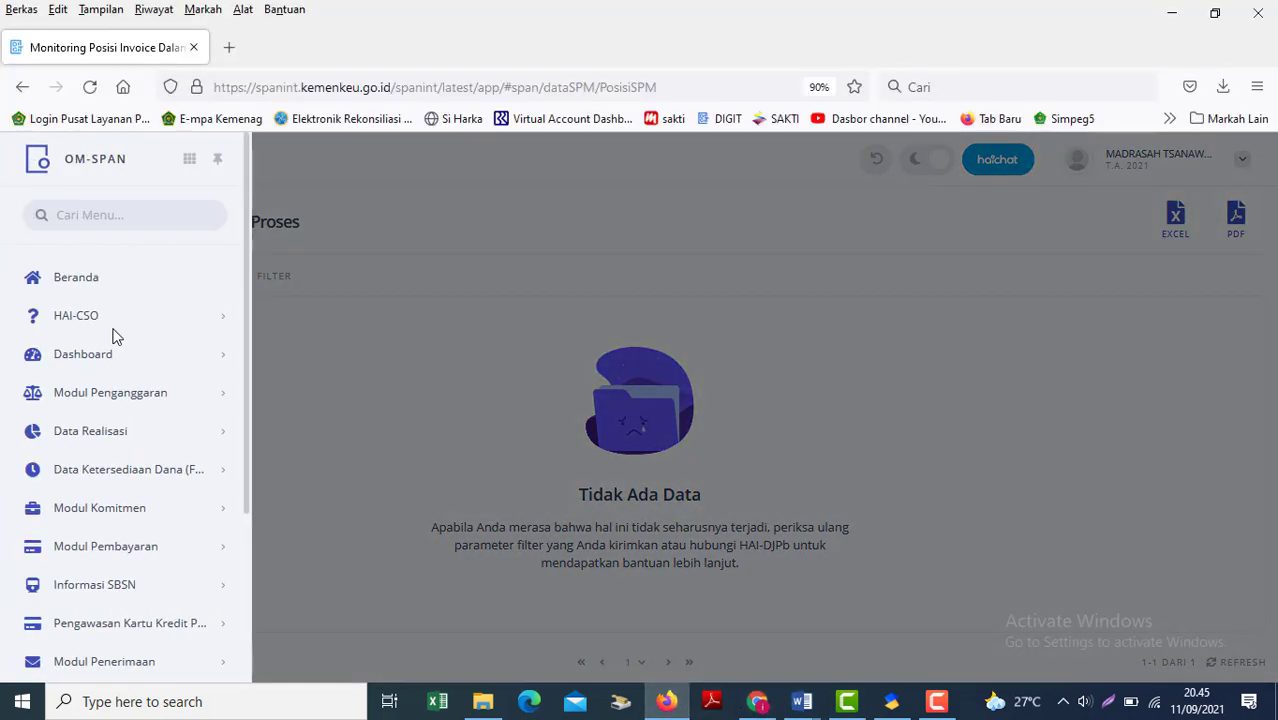
mouse_move(113, 515)
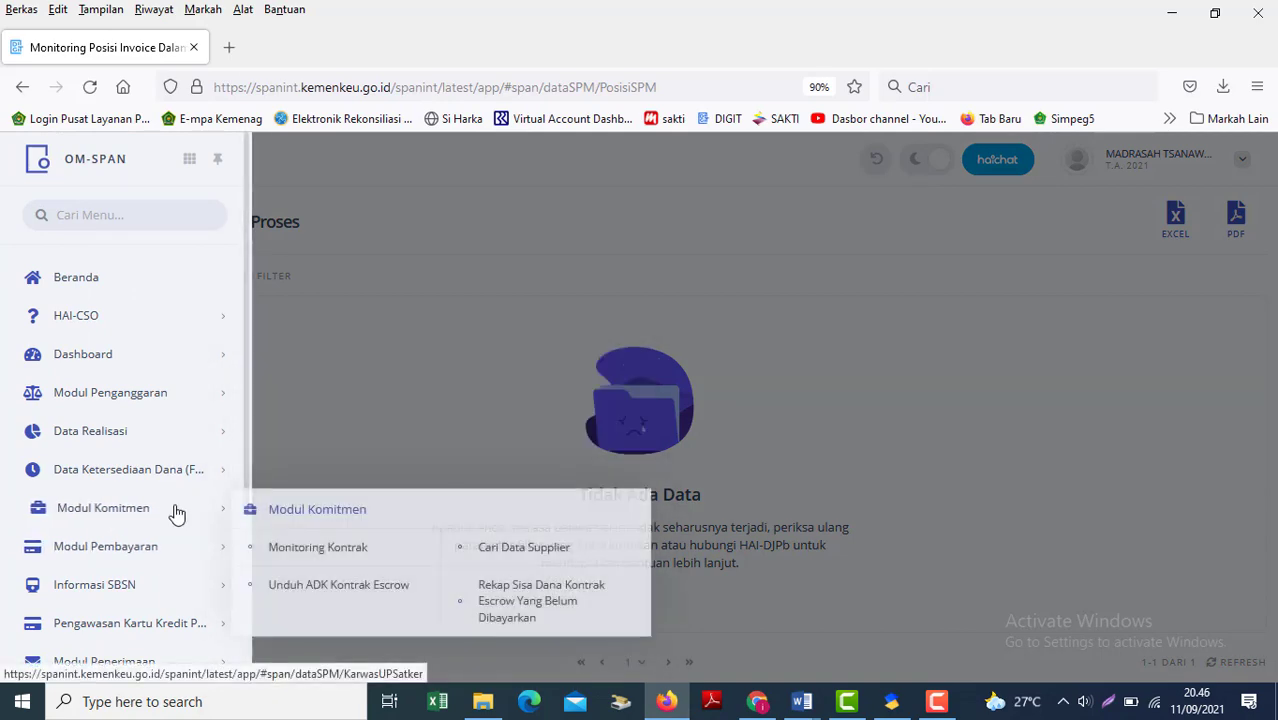
left_click(530, 566)
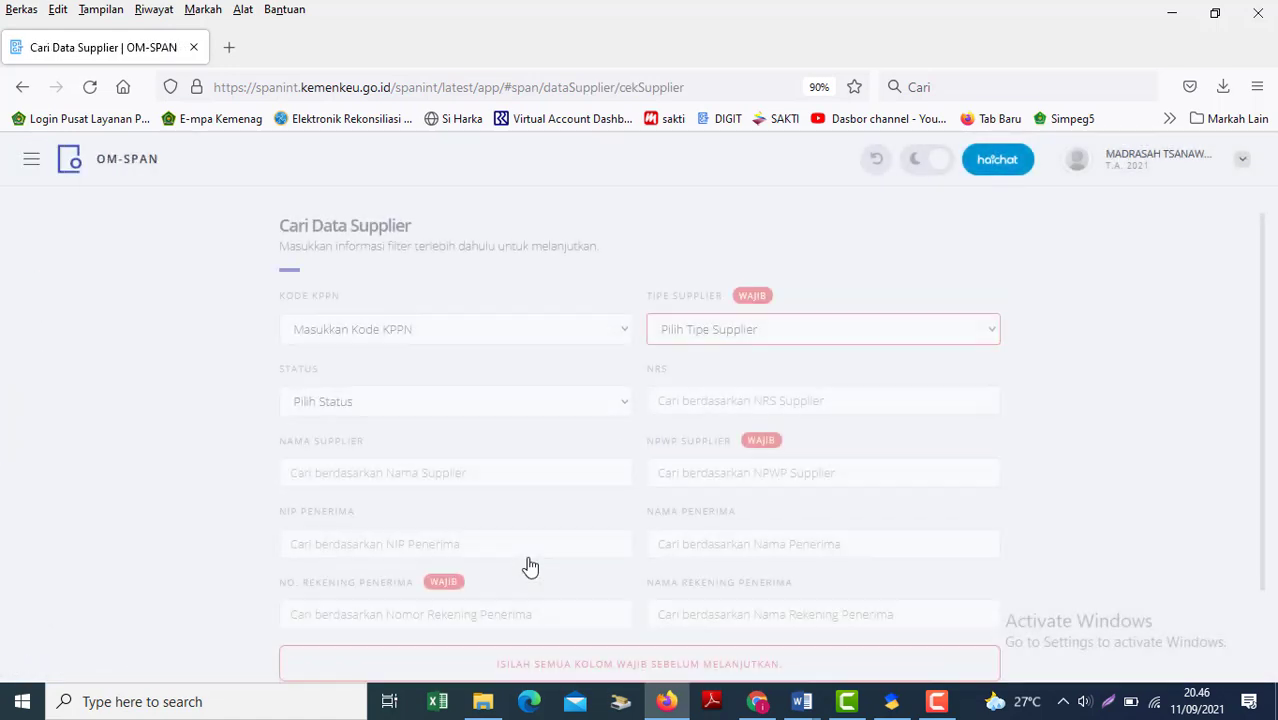
Step: Set the supplier search filter to supplier type 1. Satker and KPPN code 110 | BARABAI
left_click(830, 314)
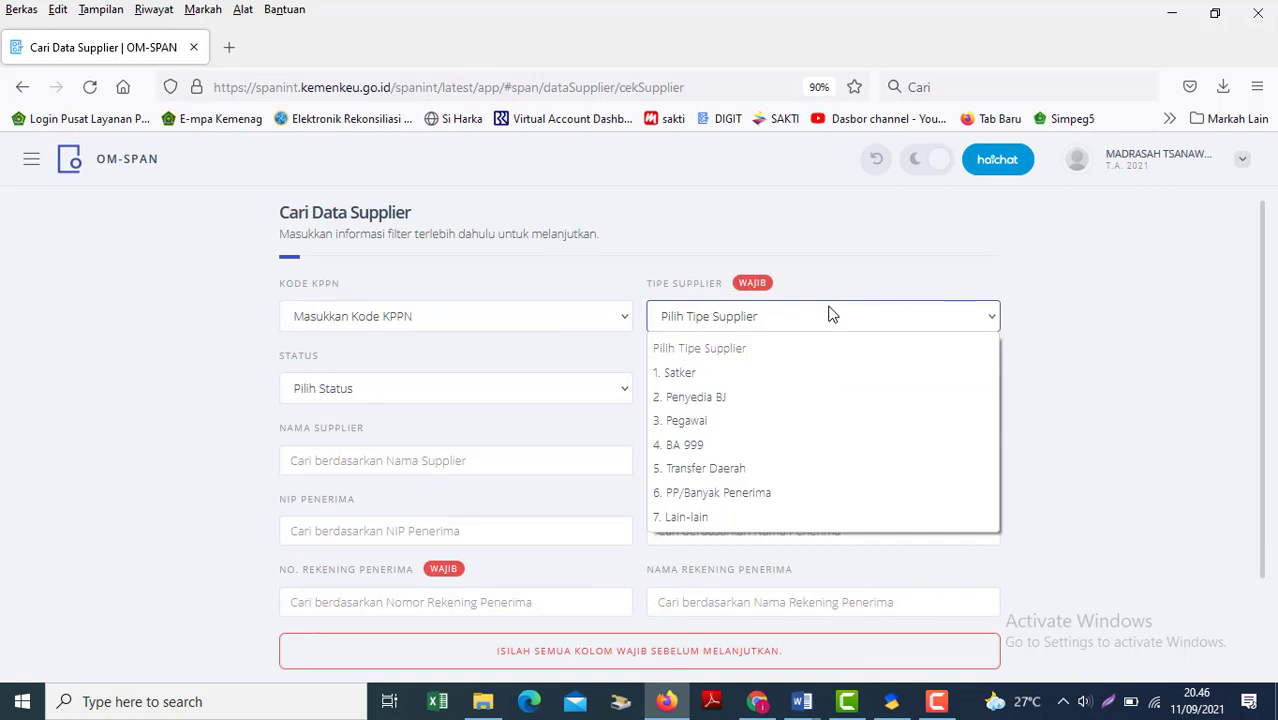
left_click(687, 372)
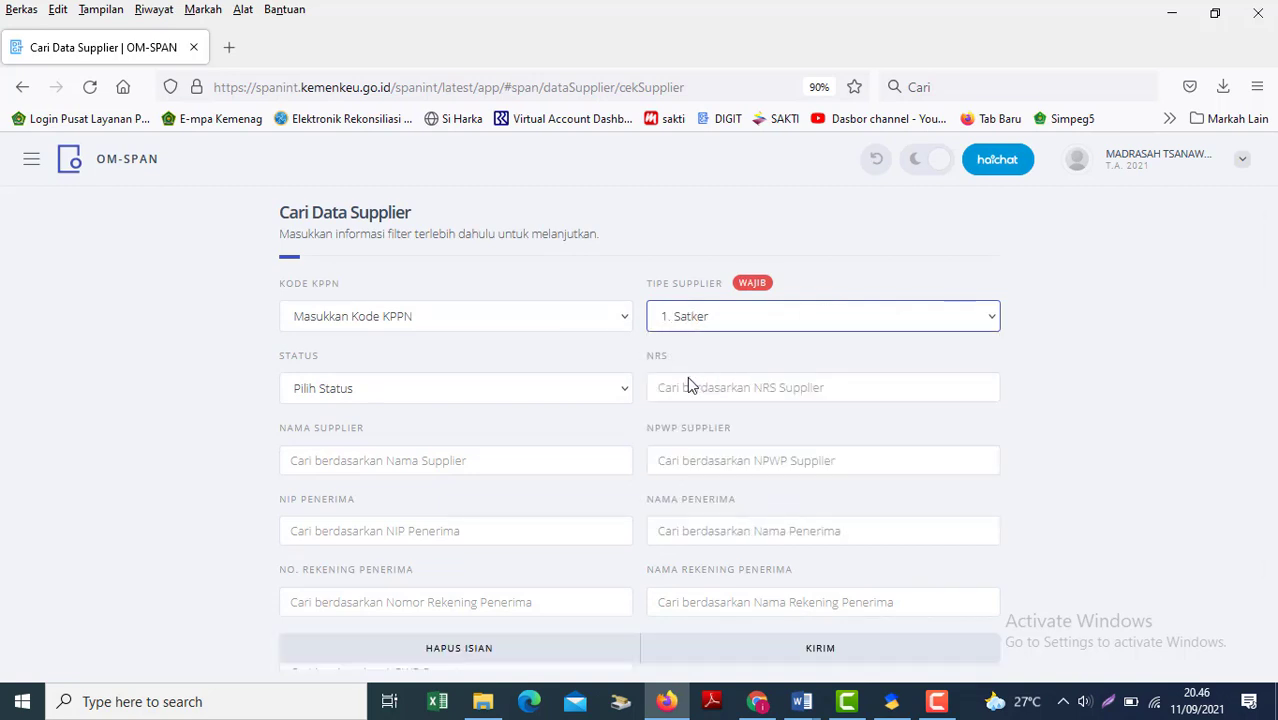
left_click(606, 327)
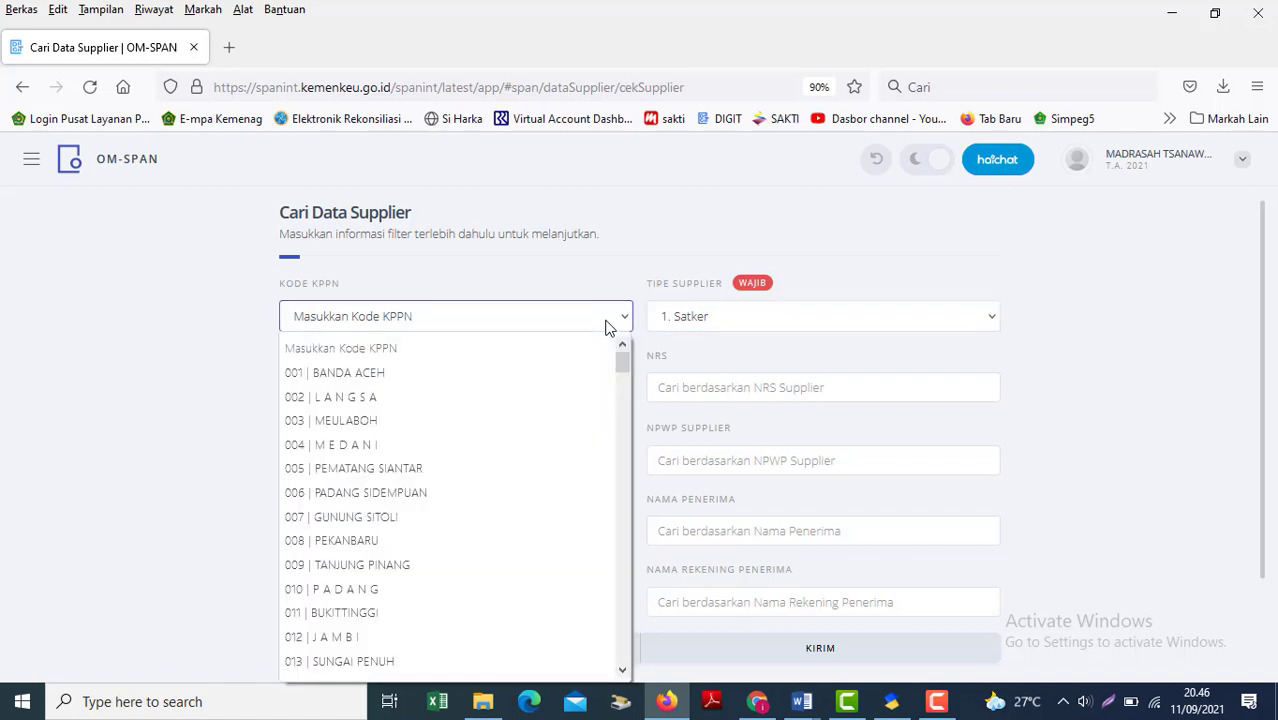
type("110 | BARABAI")
key("Return")
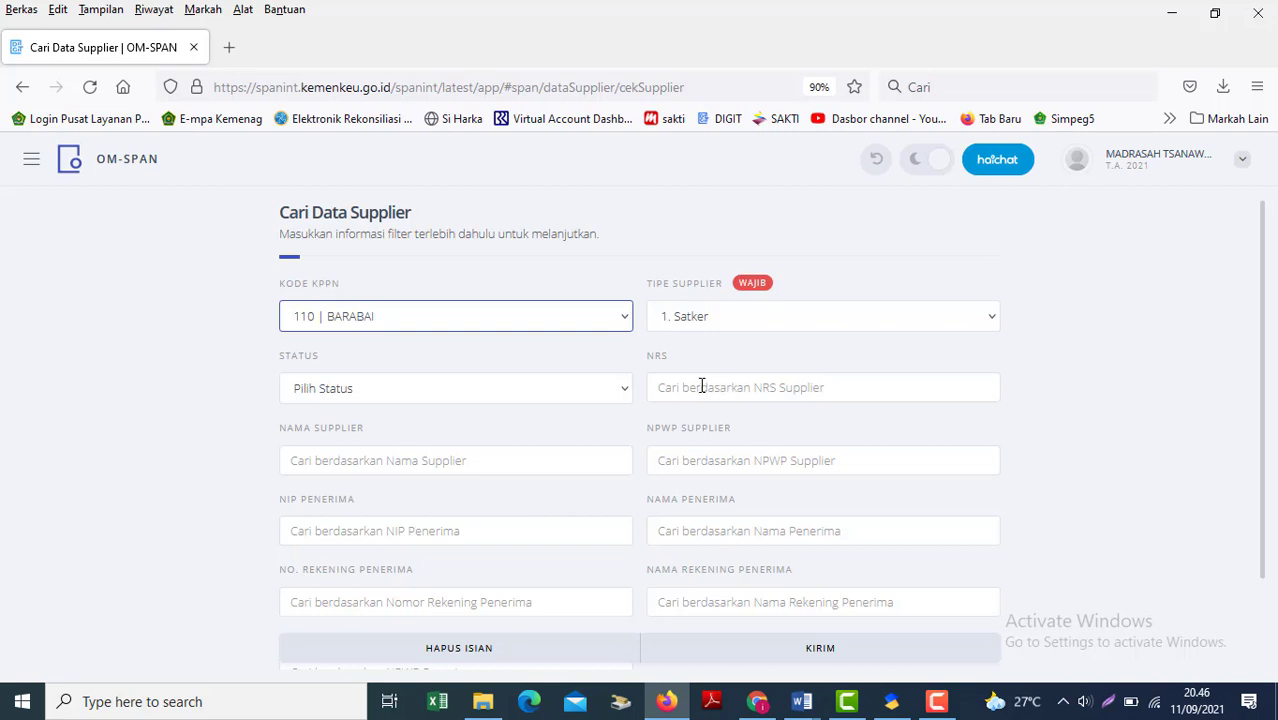
Step: Copy the satker's unpunctuated tax number from the Word document Document1 into the NPWP Supplier field of the OM-SPAN search form
left_click(671, 456)
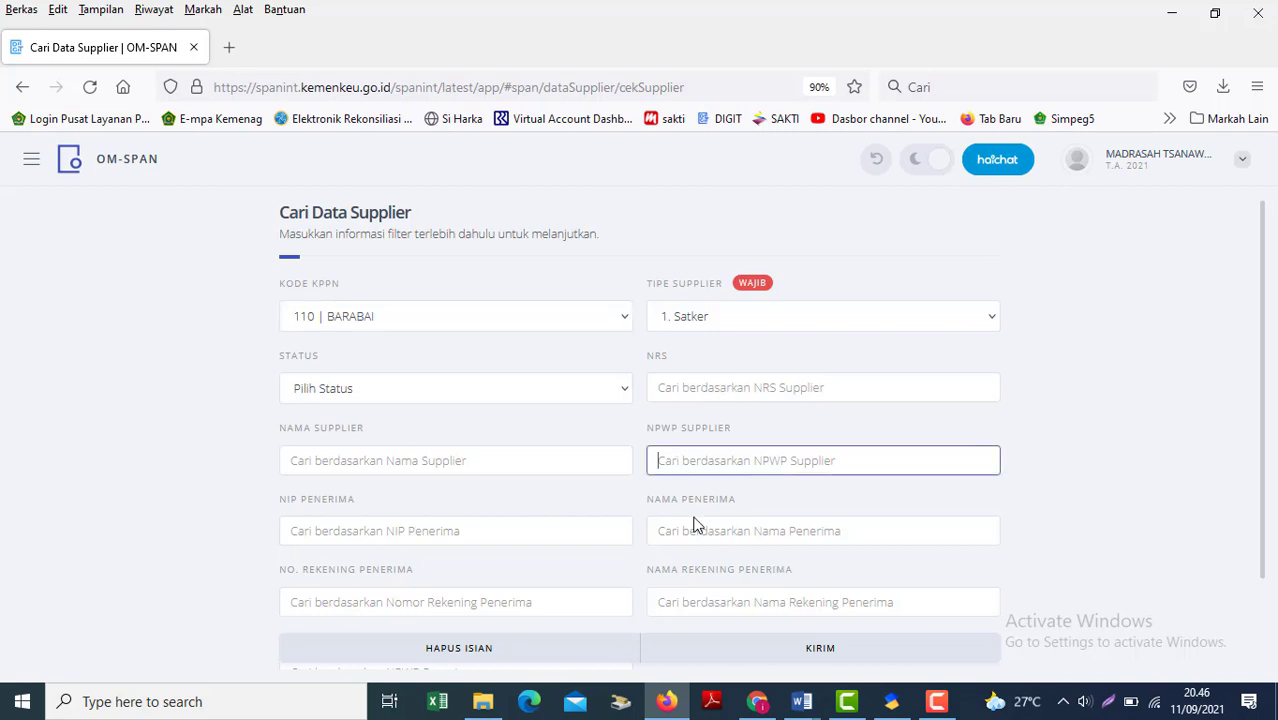
left_click(802, 701)
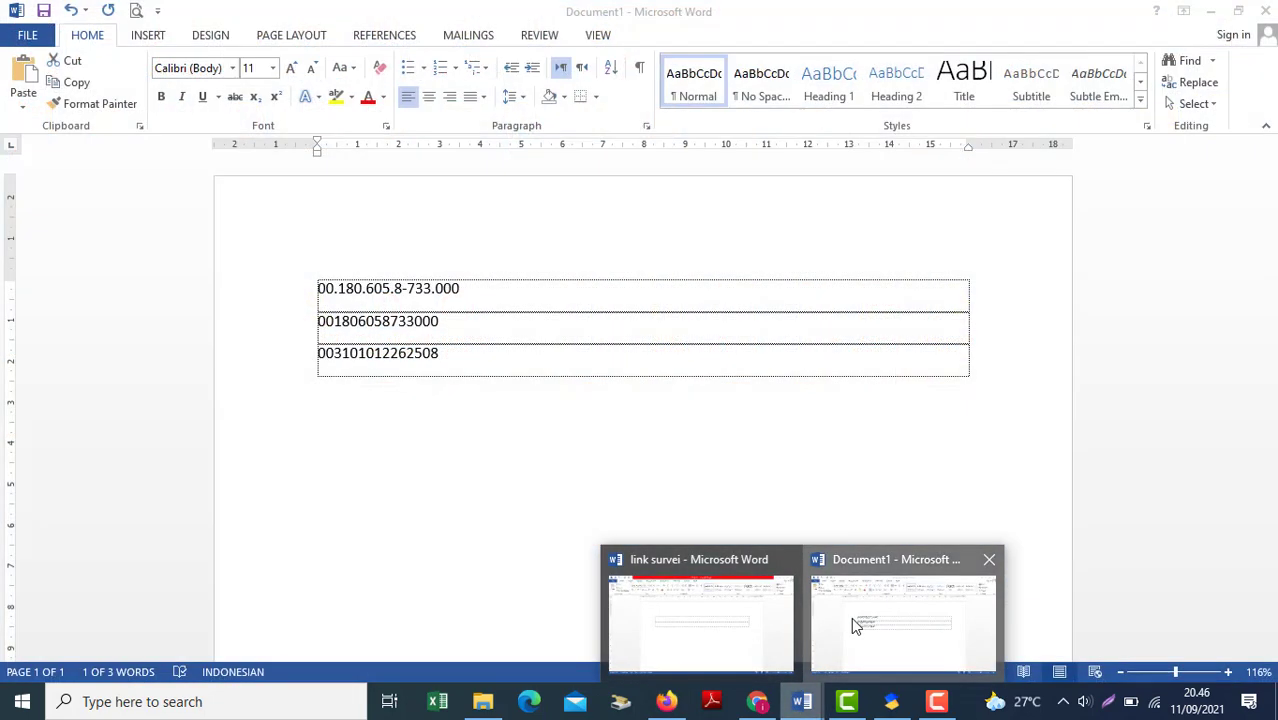
left_click(853, 619)
key("alt+Tab")
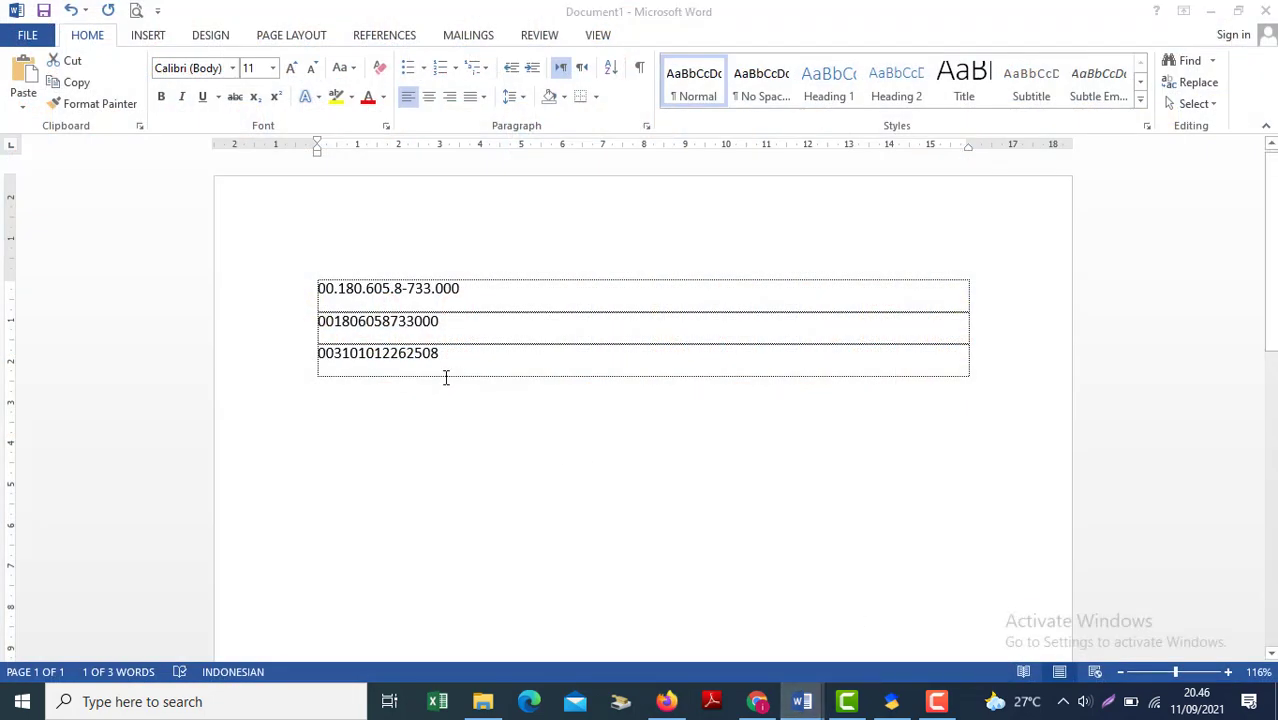
key("ctrl+v")
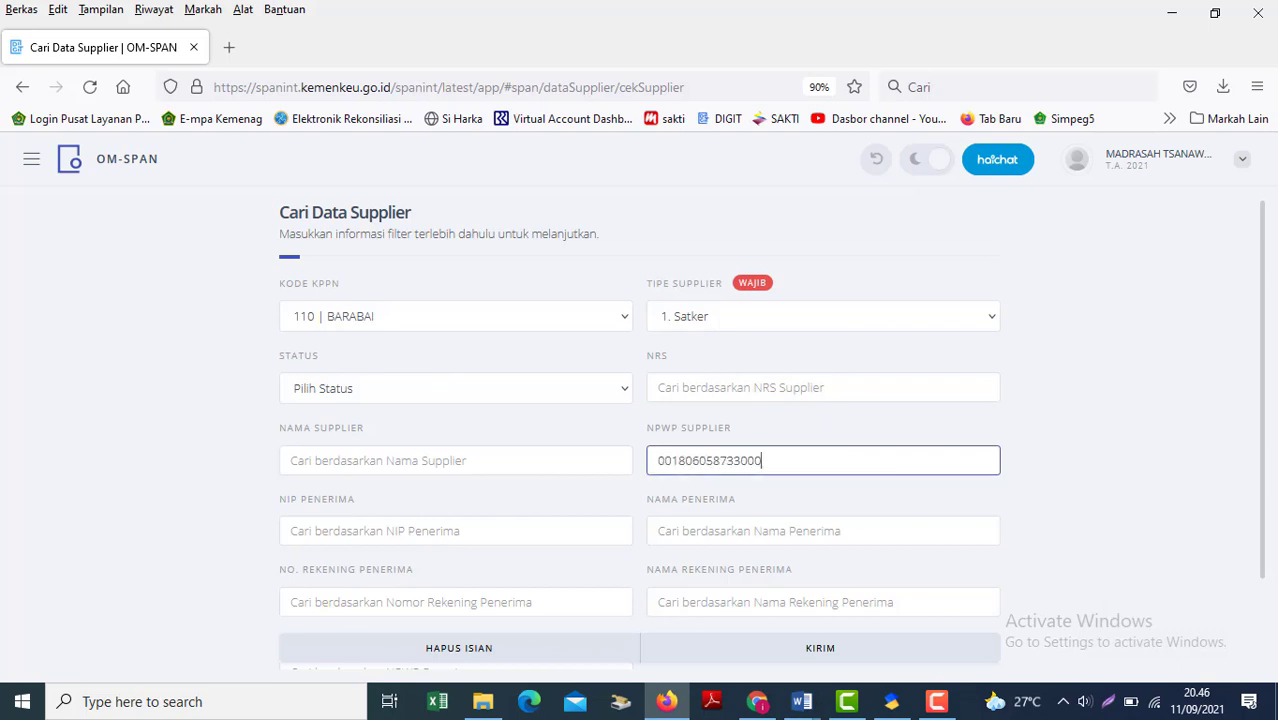
triple_click(1070, 531)
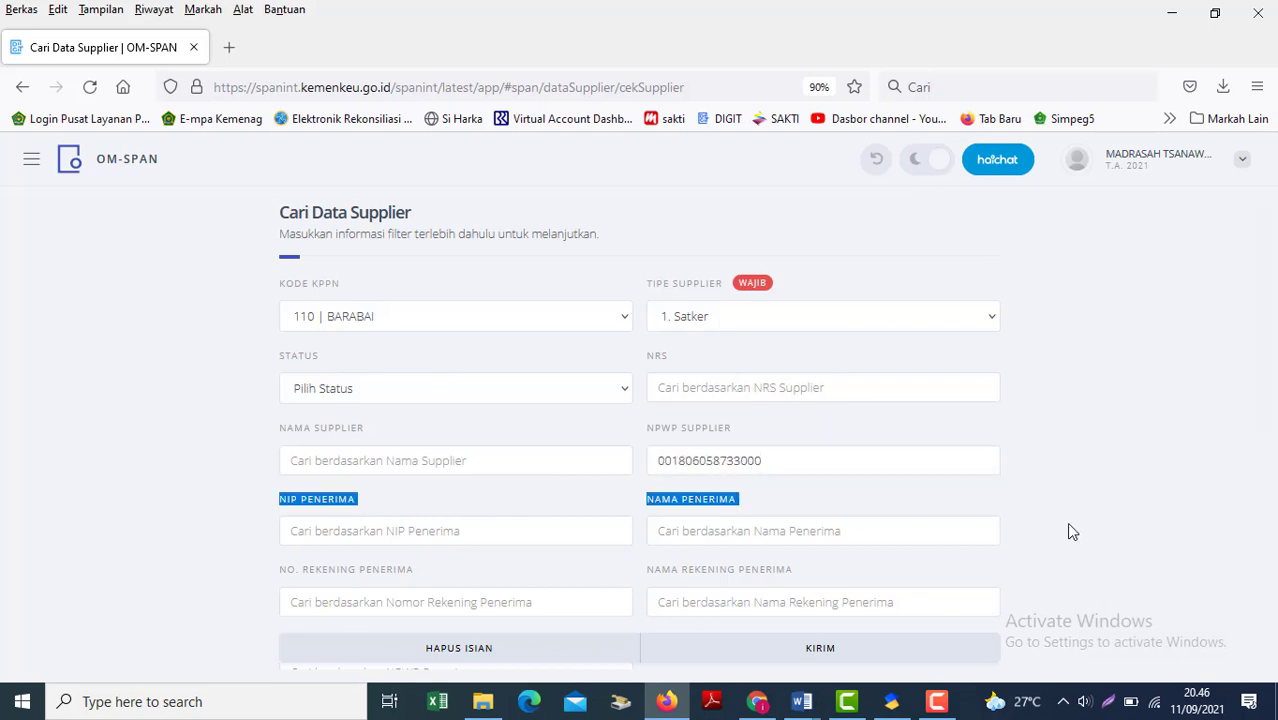
Step: Set the supplier status filter to Aktif and submit the supplier search
left_click(461, 396)
left_click(298, 467)
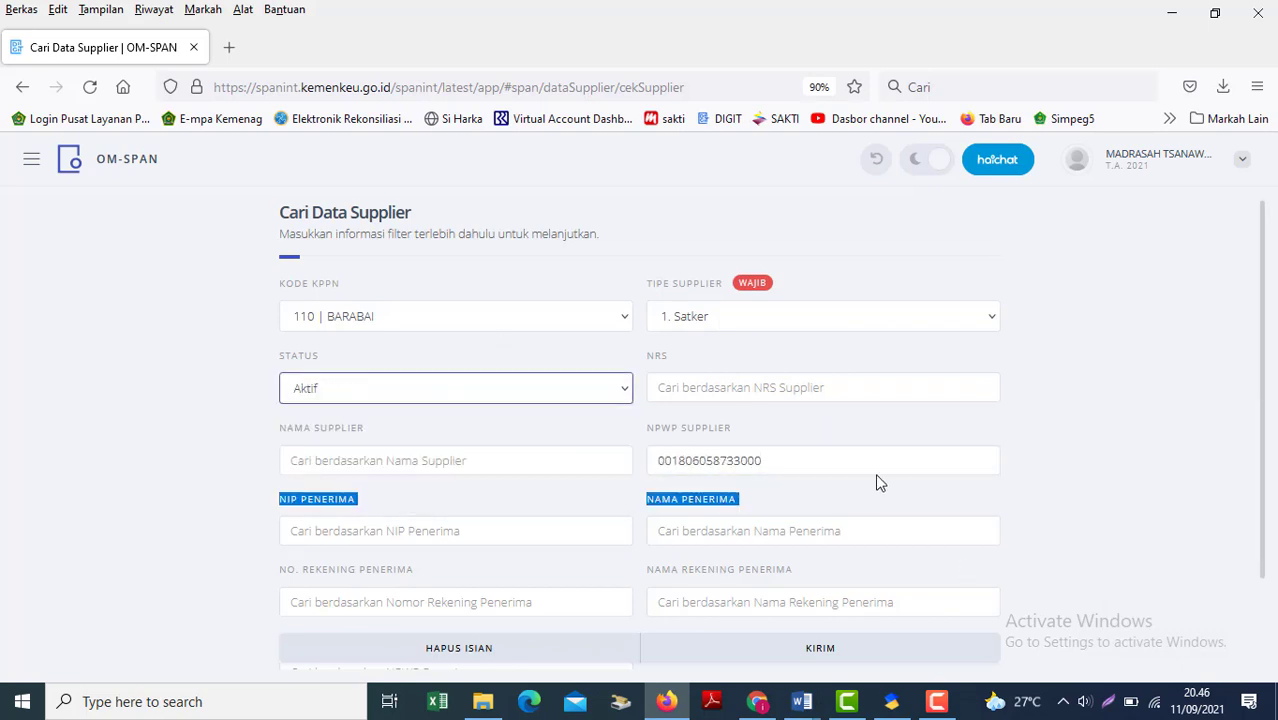
left_click(840, 650)
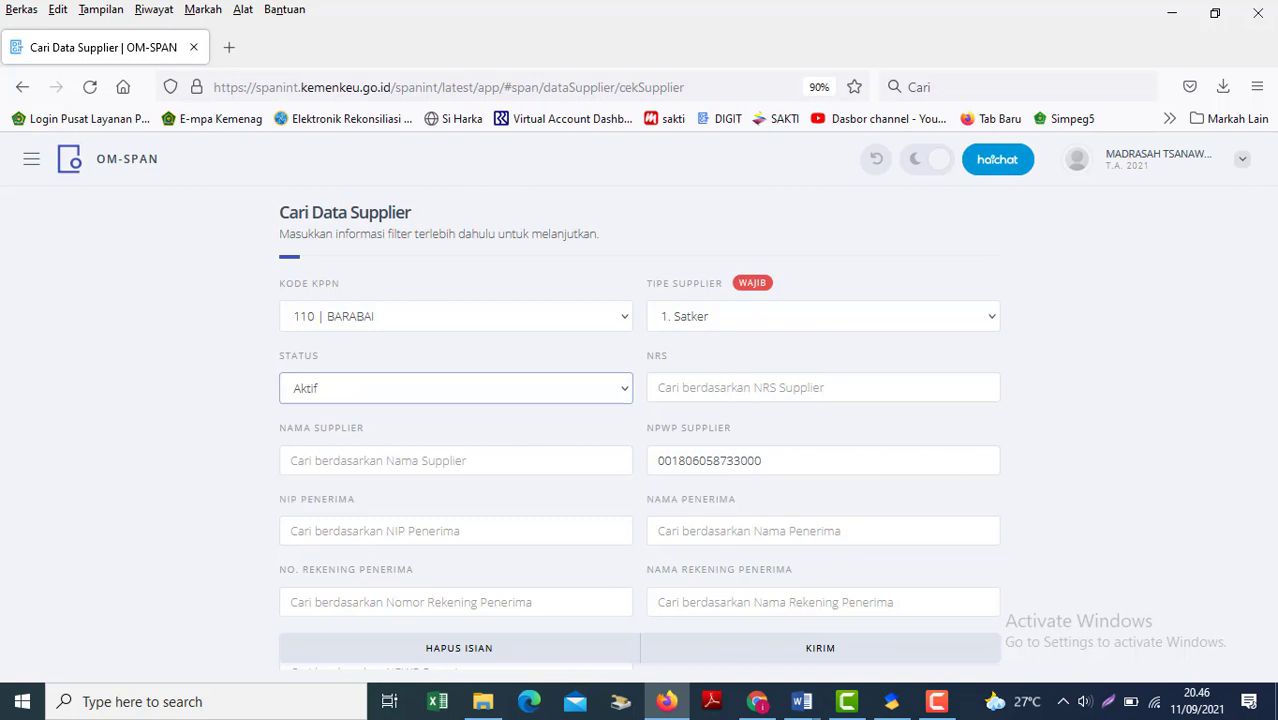
left_click(838, 652)
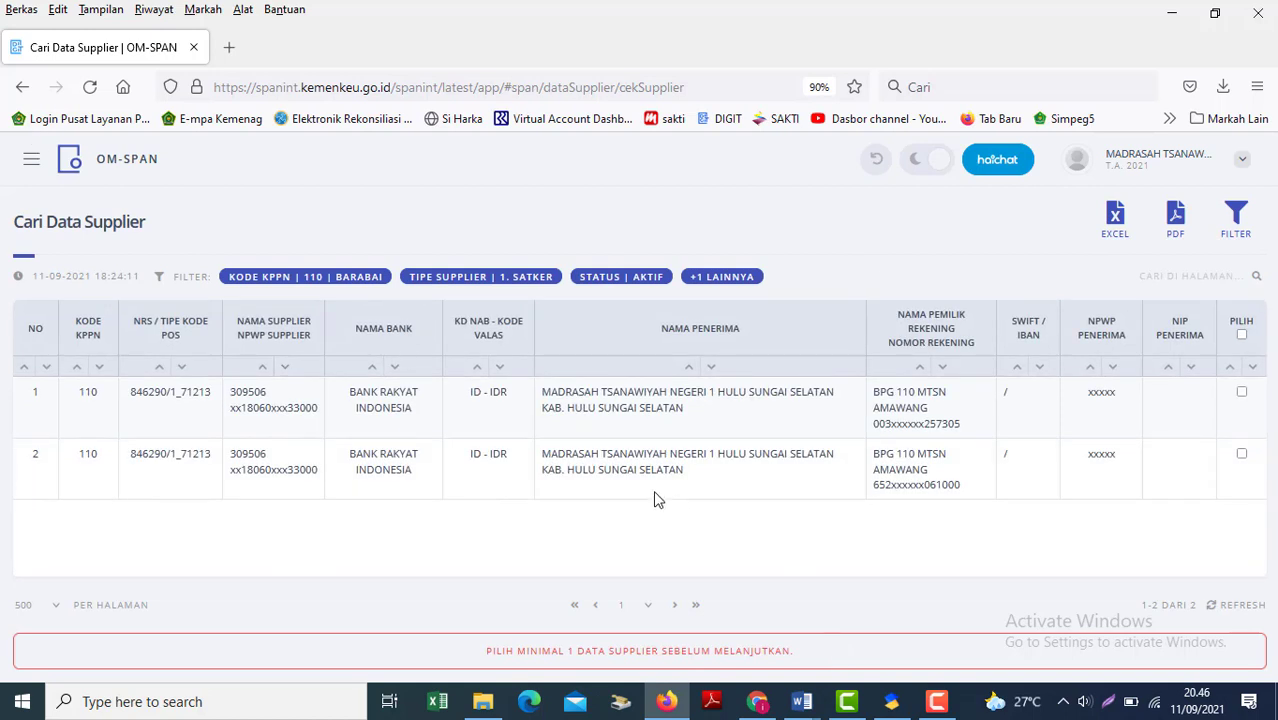
Step: Copy only the NRS number, without the type and postal code, from the second supplier record in the results
left_click_drag(983, 490, 93, 458)
left_click(329, 528)
left_click_drag(148, 454, 165, 455)
Step: Switch back to SAKTI in Chrome and open Import Supplier (Interkoneksi Langsung SPAN) under the Komitmen module's ADK group
mouse_move(900, 704)
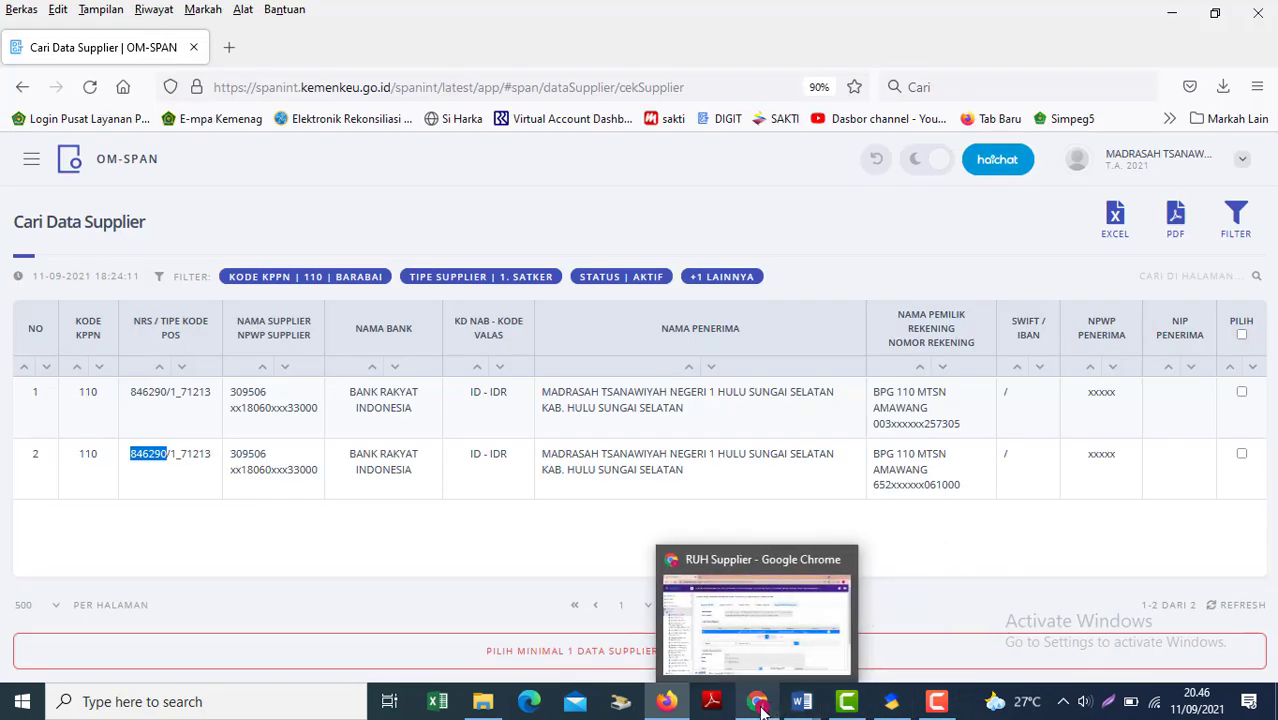
left_click(757, 701)
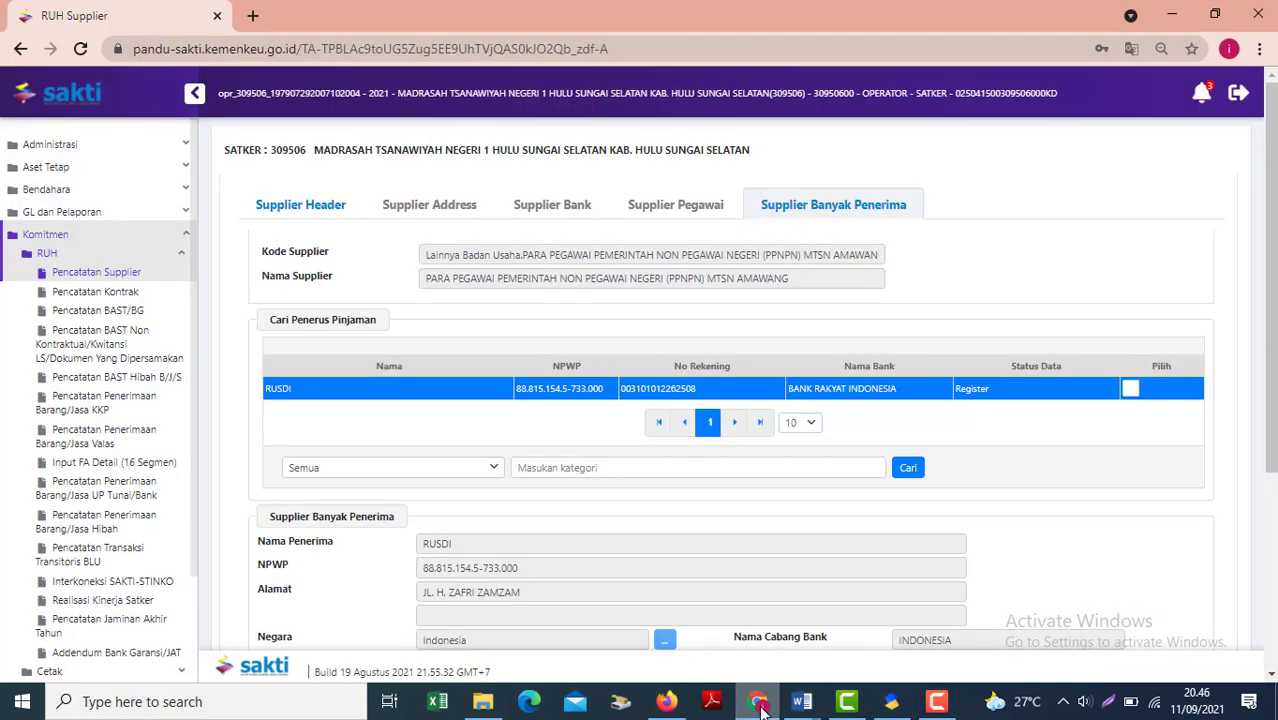
left_click(50, 254)
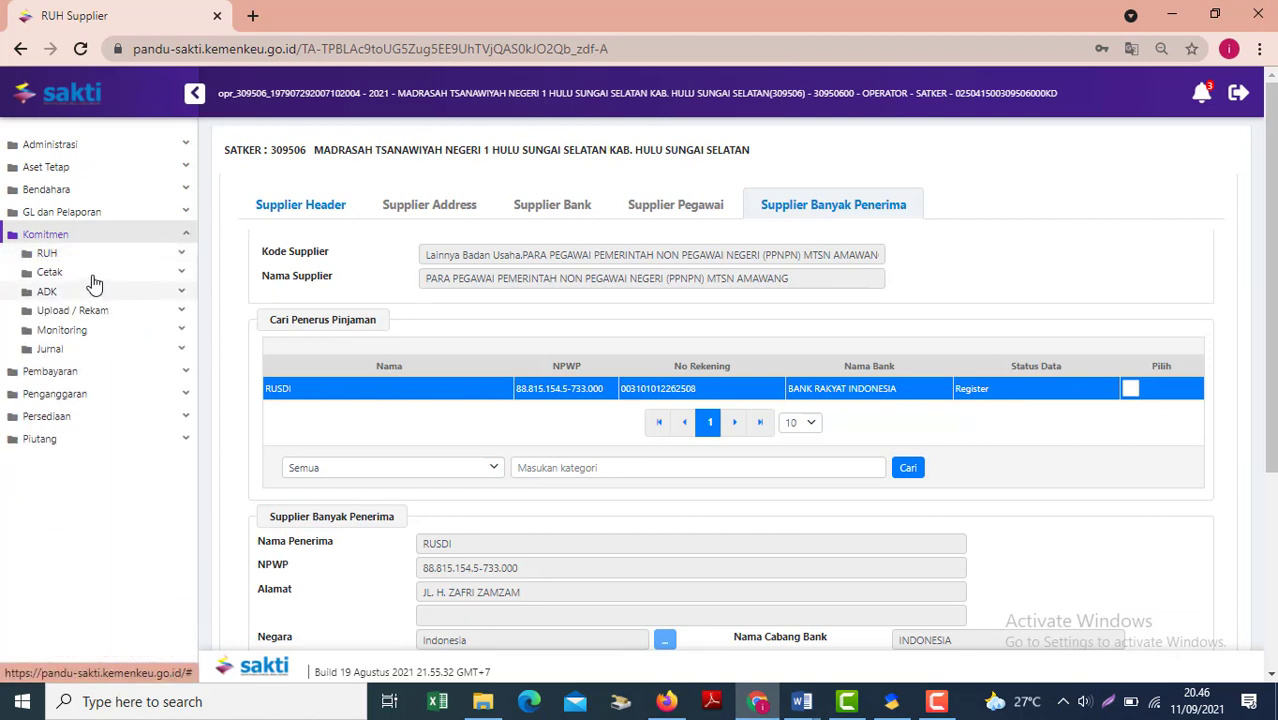
left_click(72, 291)
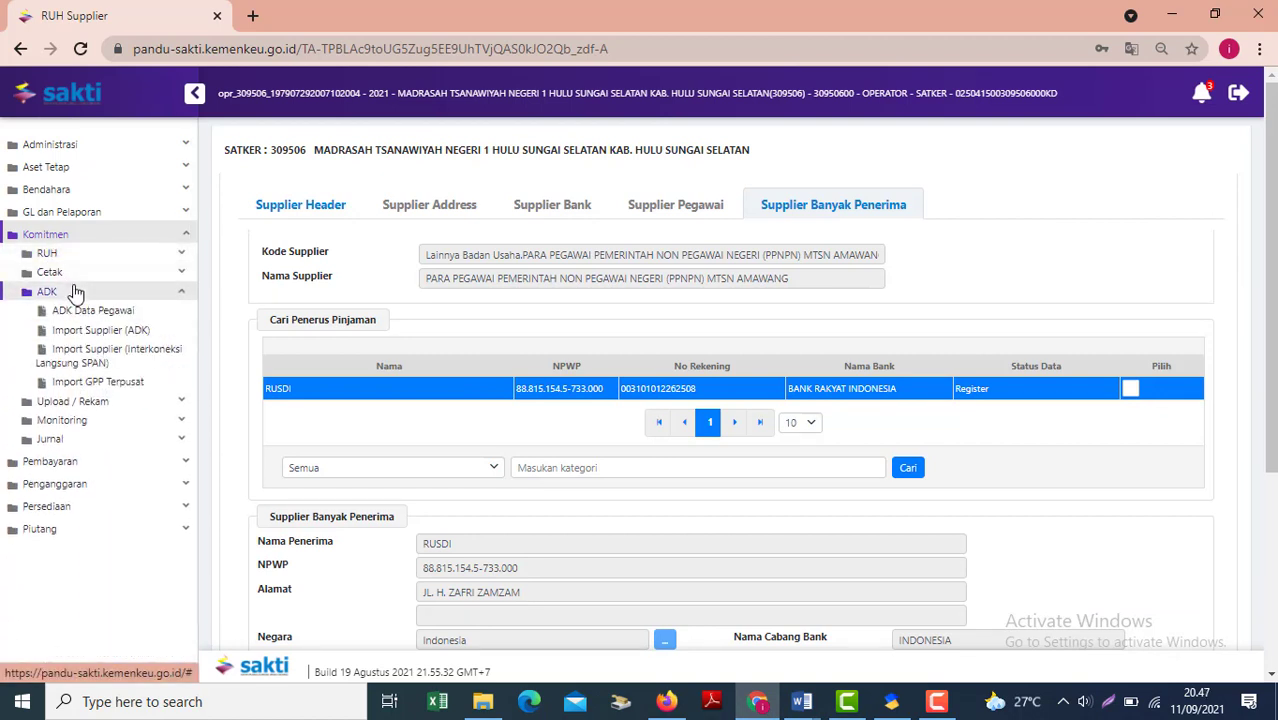
left_click(130, 361)
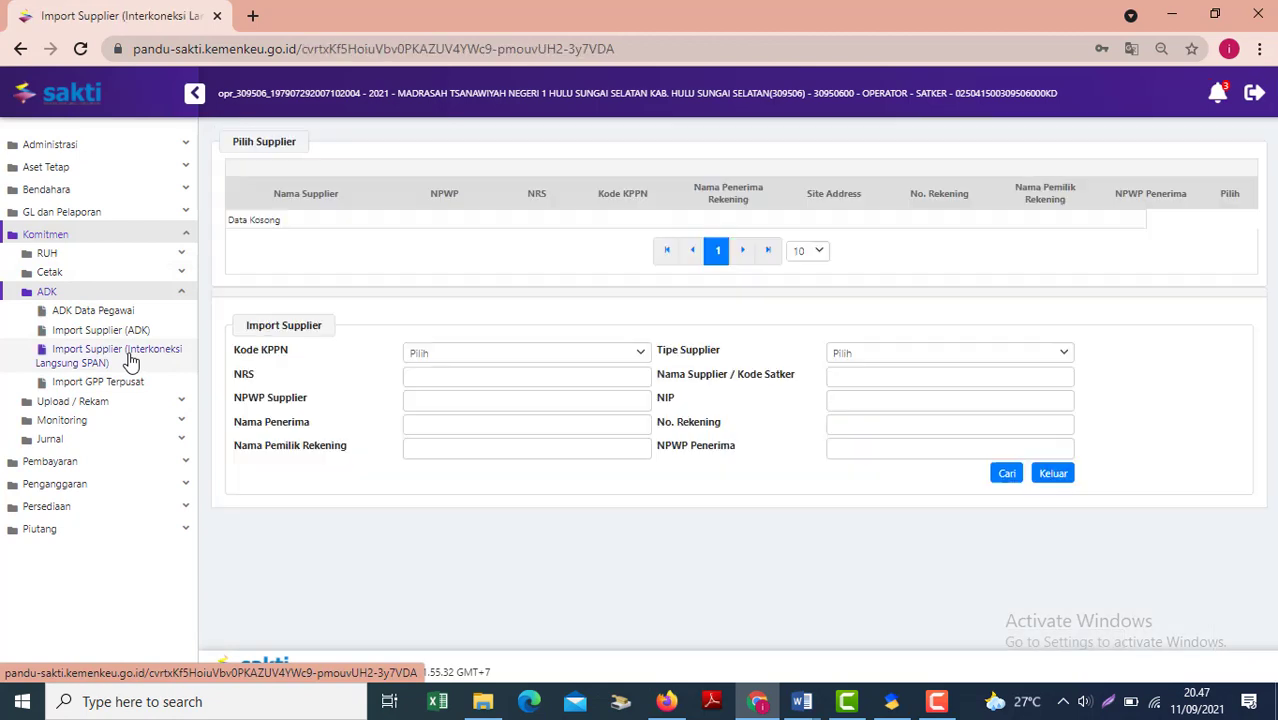
Step: Set Kode KPPN to 110 - Barabai and Tipe Supplier to 1 - Satker289225 for the supplier import
left_click(463, 355)
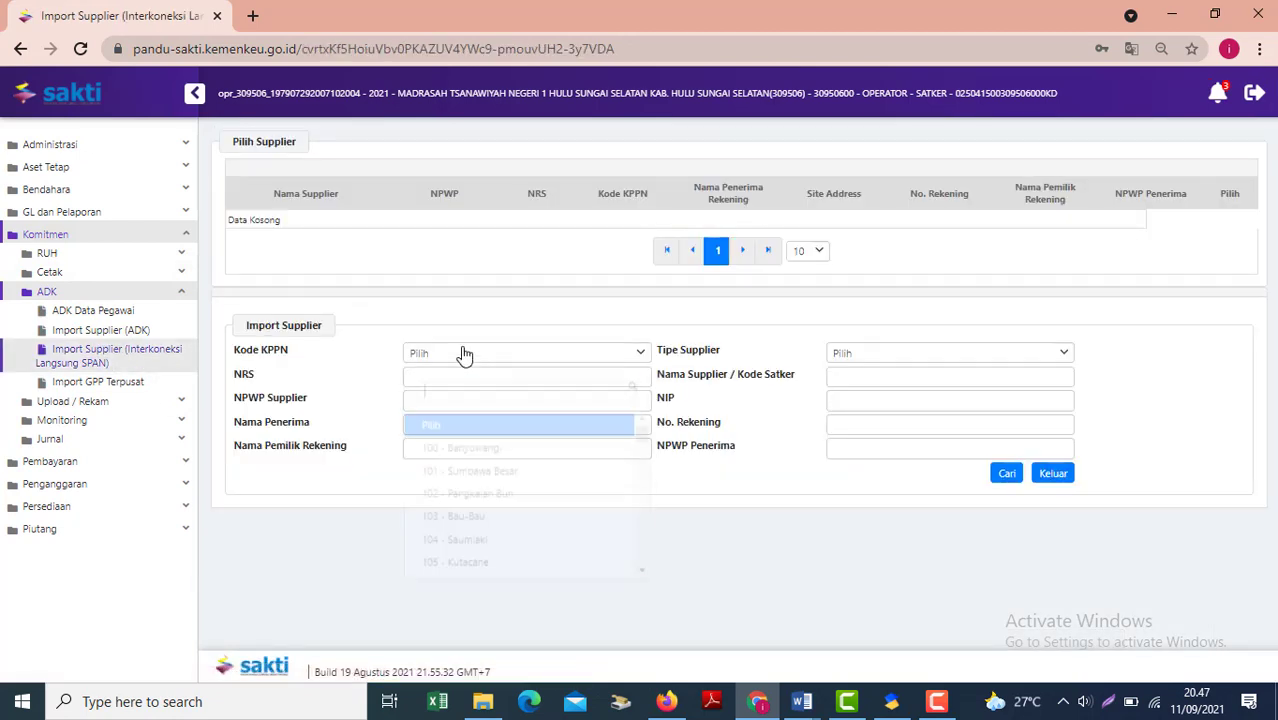
type("110")
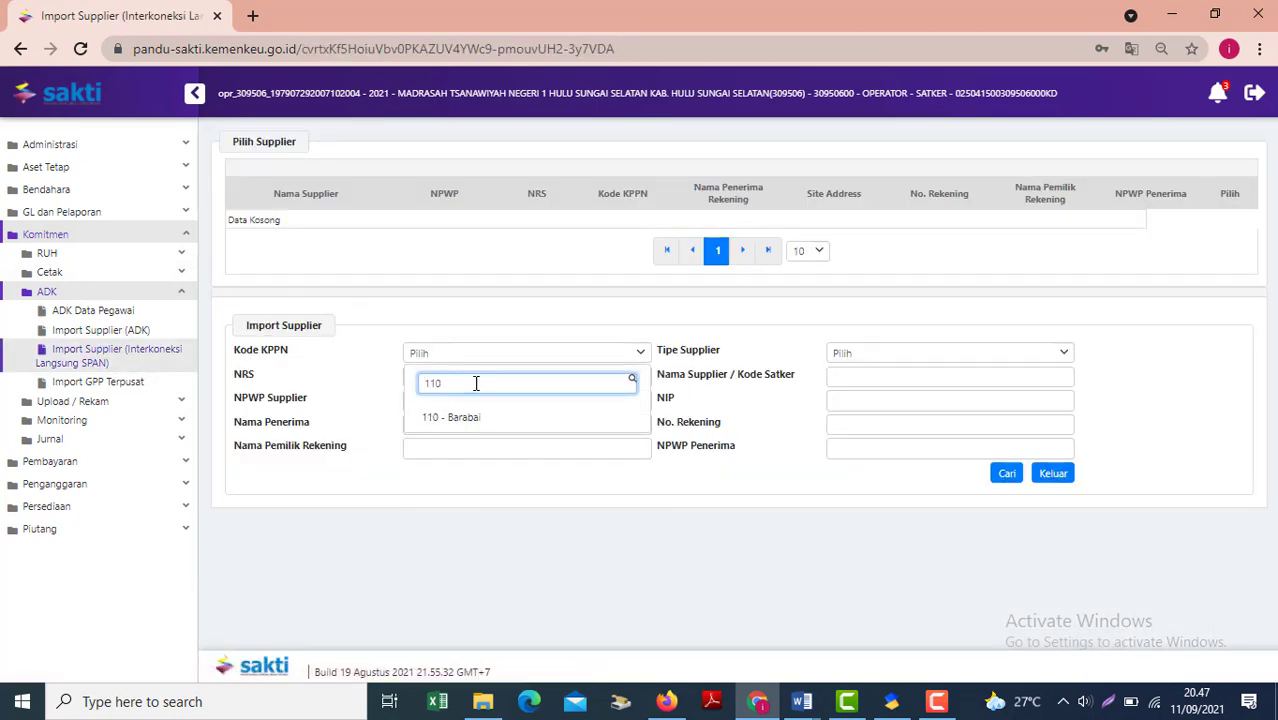
left_click(463, 420)
left_click(918, 361)
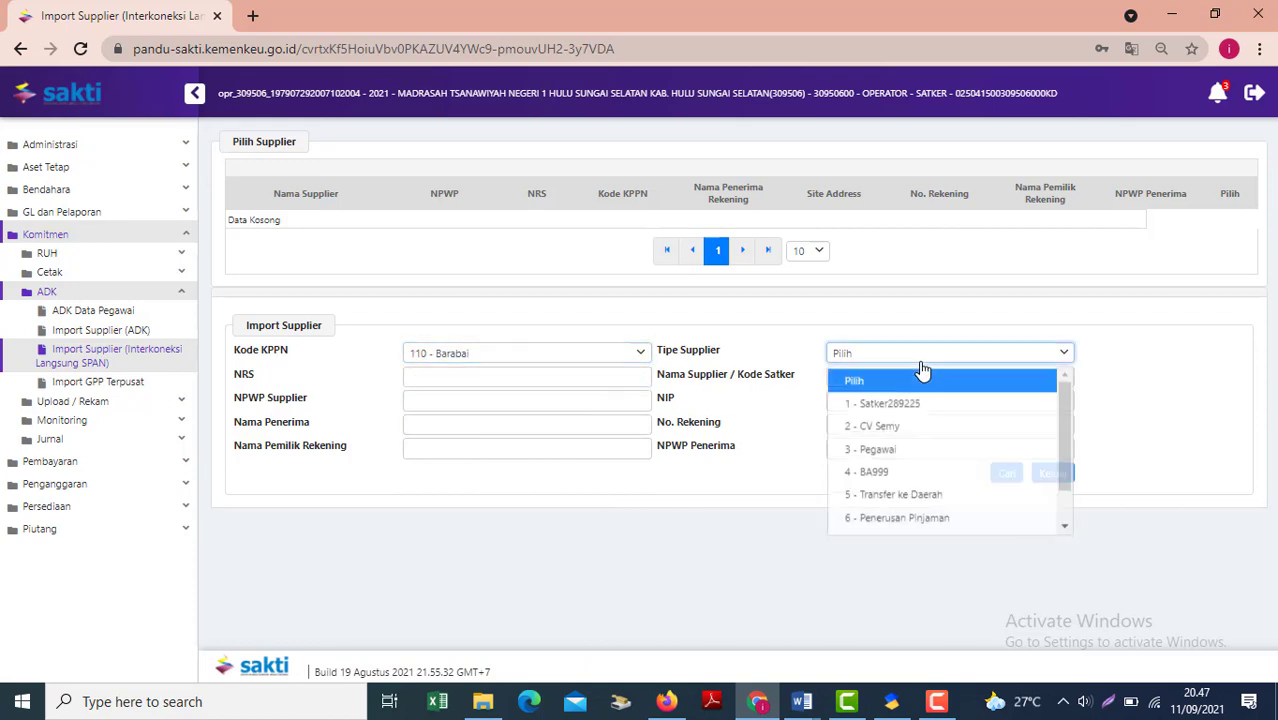
left_click(906, 403)
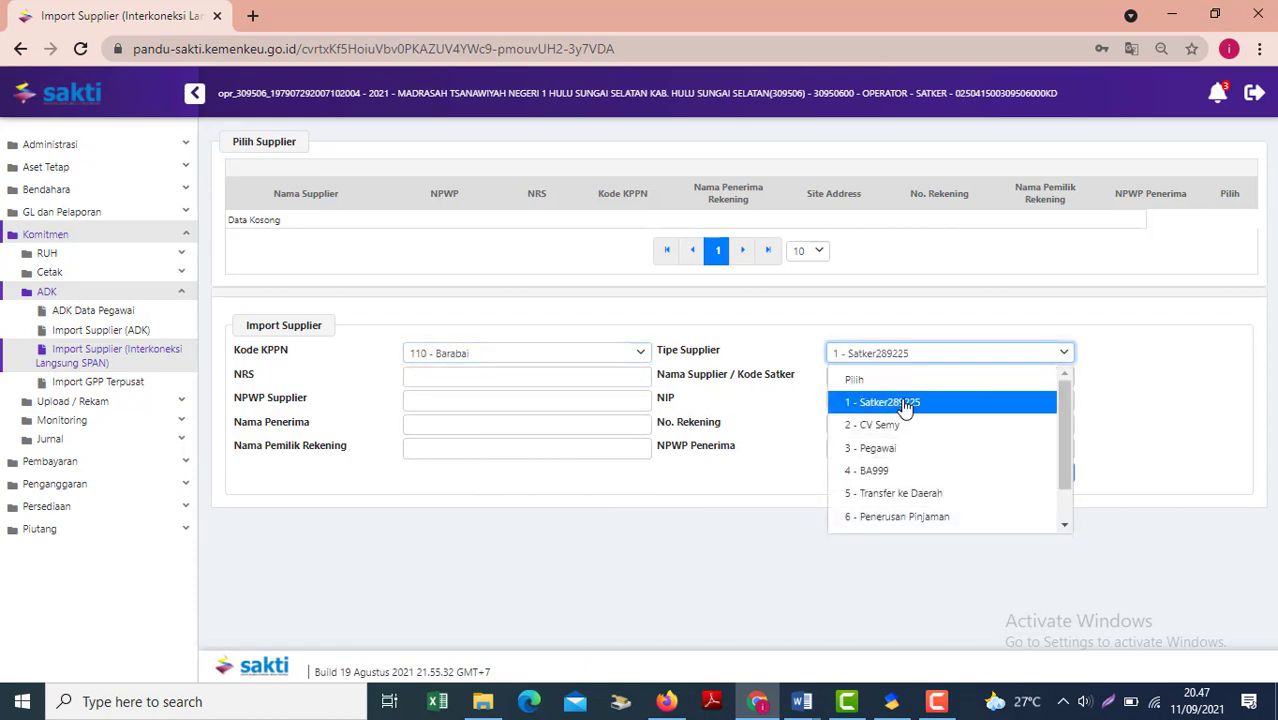
Step: Enter the copied supplier registration number as the NRS and try to search for the satker supplier
left_click(416, 385)
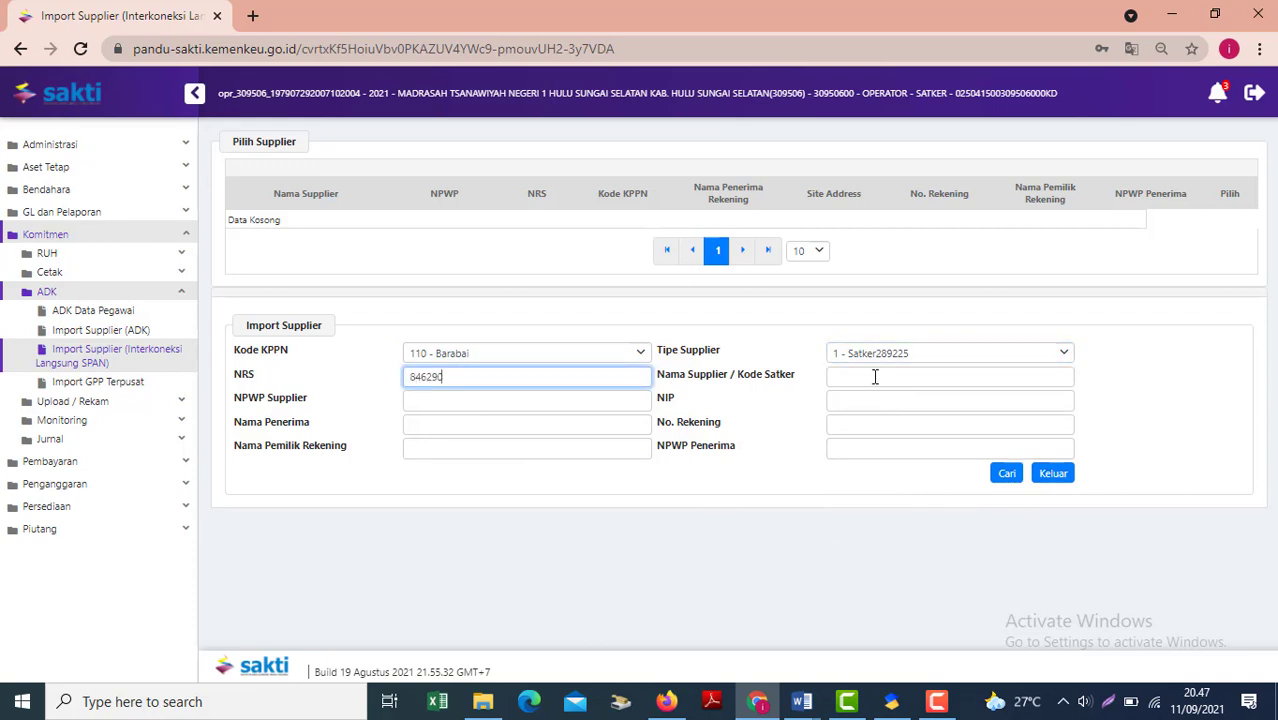
left_click(1004, 478)
left_click(1007, 477)
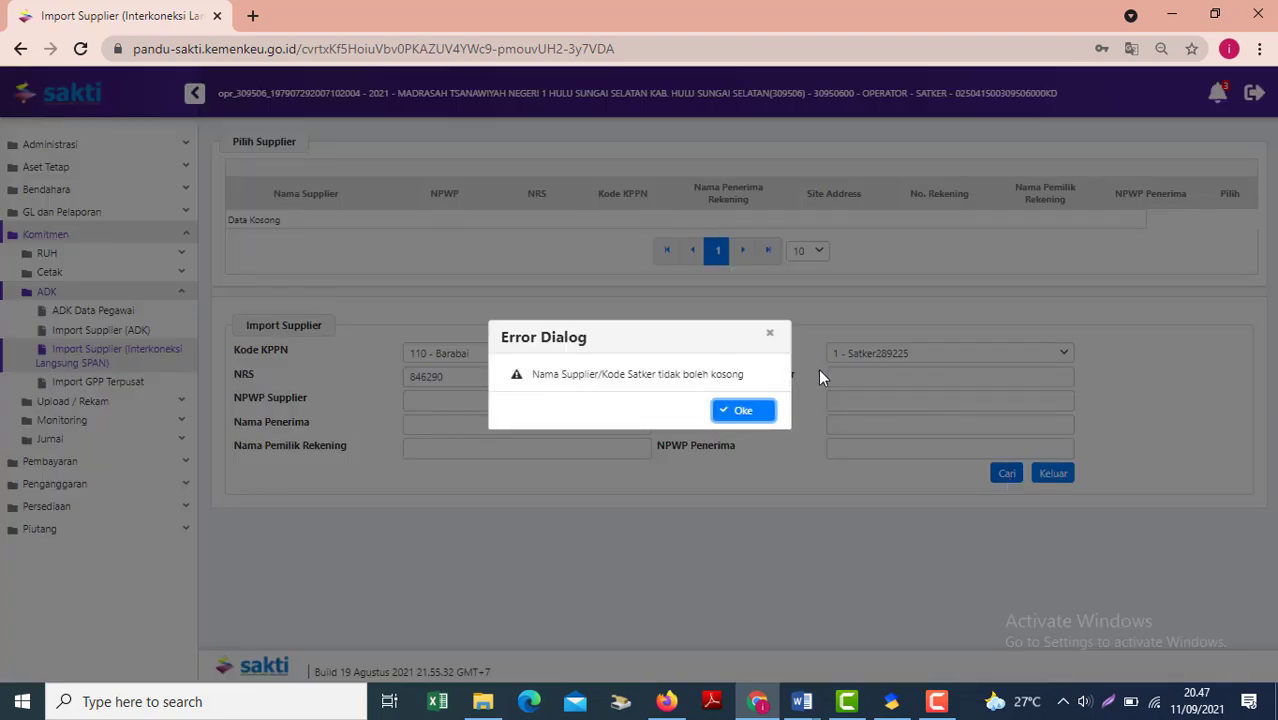
Step: Dismiss the error, enter 309506 as Nama Supplier / Kode Satker and search for the satker supplier
left_click(770, 409)
left_click(888, 386)
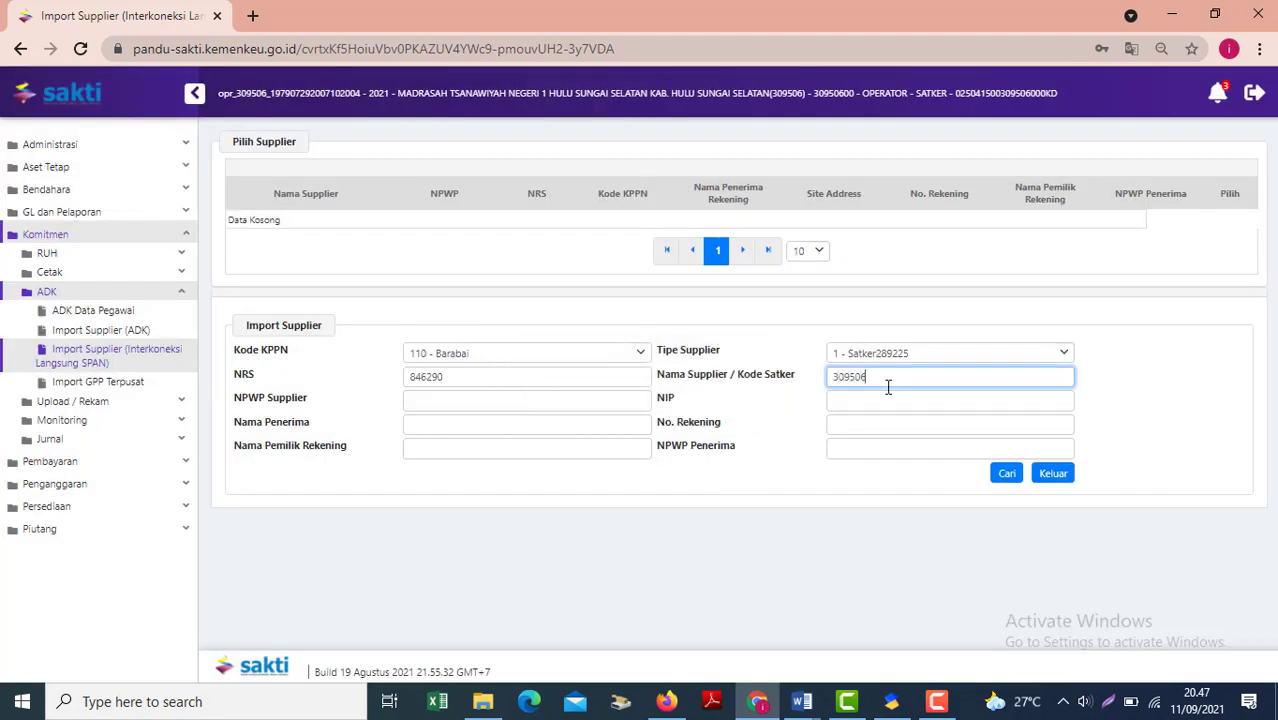
left_click(1006, 474)
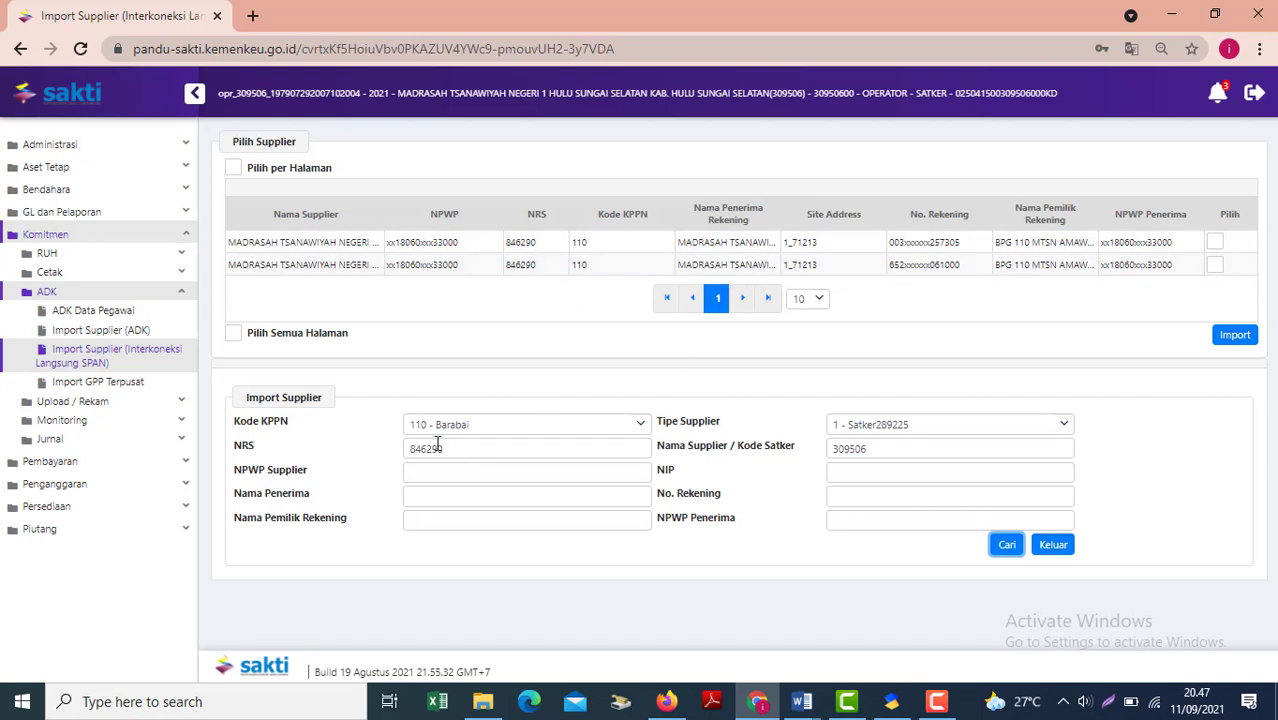
Step: Clear the NRS and search for the satker supplier by its Kode Satker only
left_click(306, 448)
key("BackSpace")
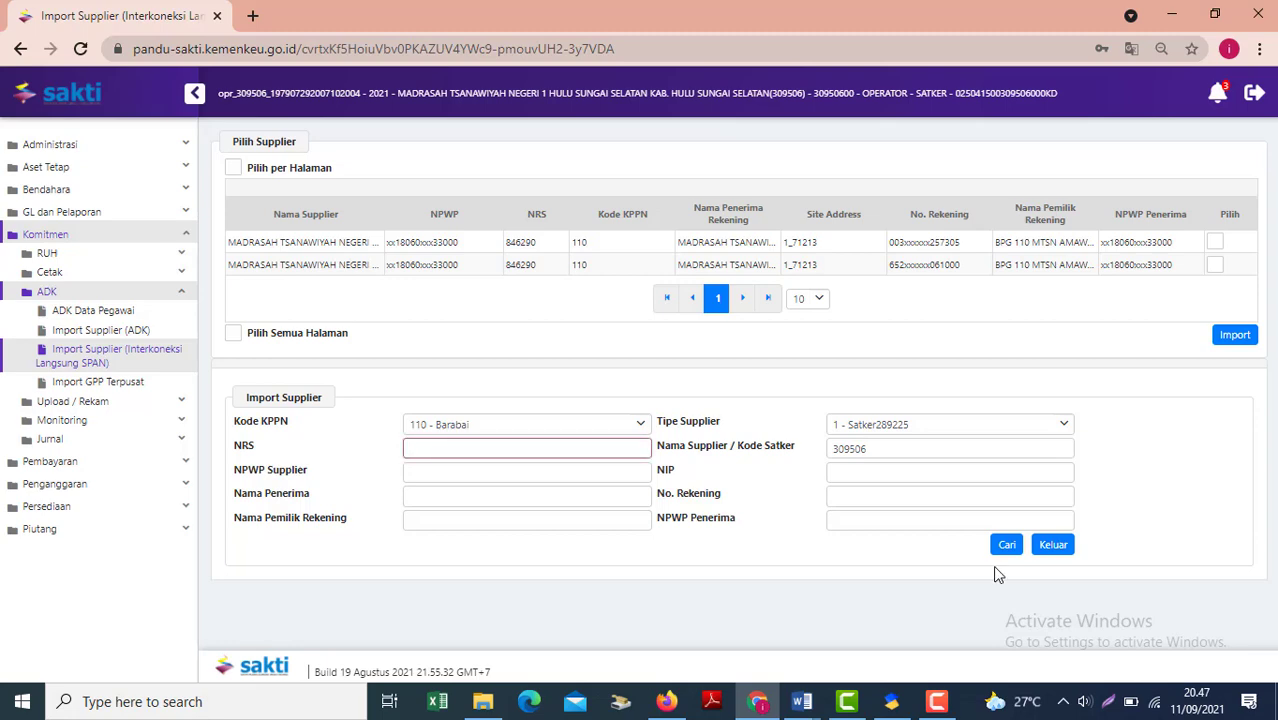
left_click(1008, 548)
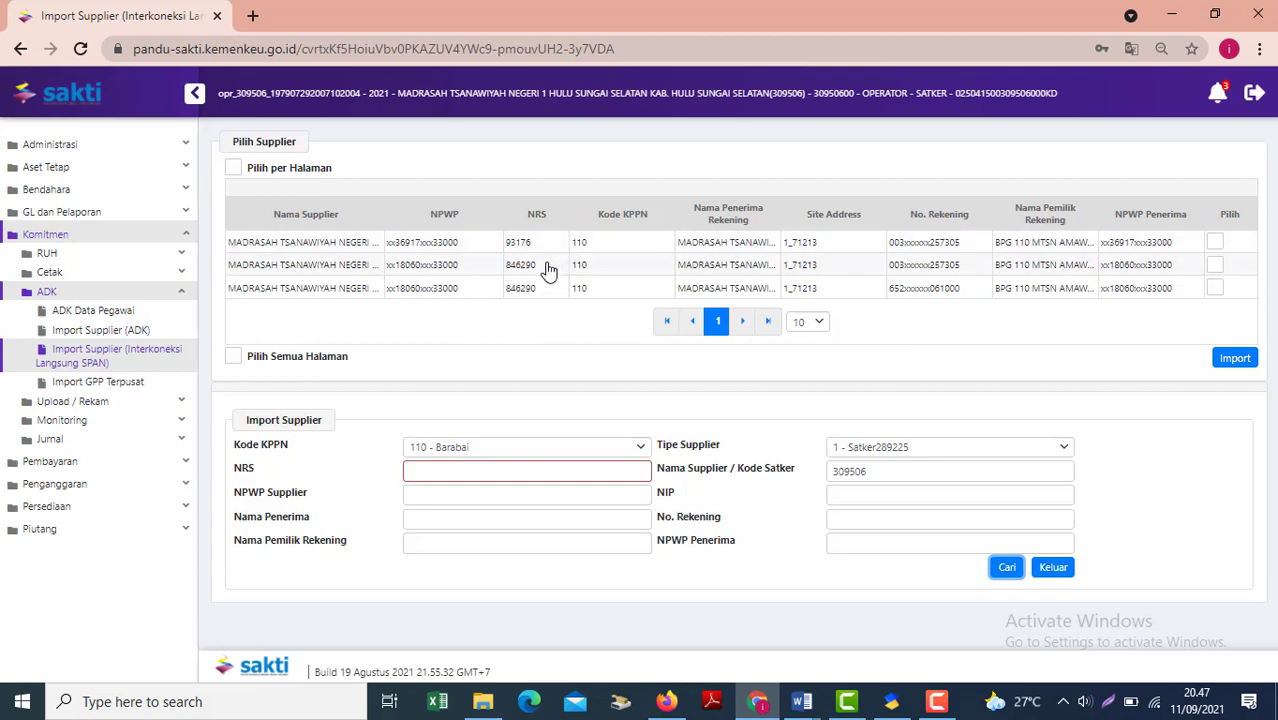
Step: Open Import Supplier (ADK) in the Komitmen module's ADK group
left_click(953, 452)
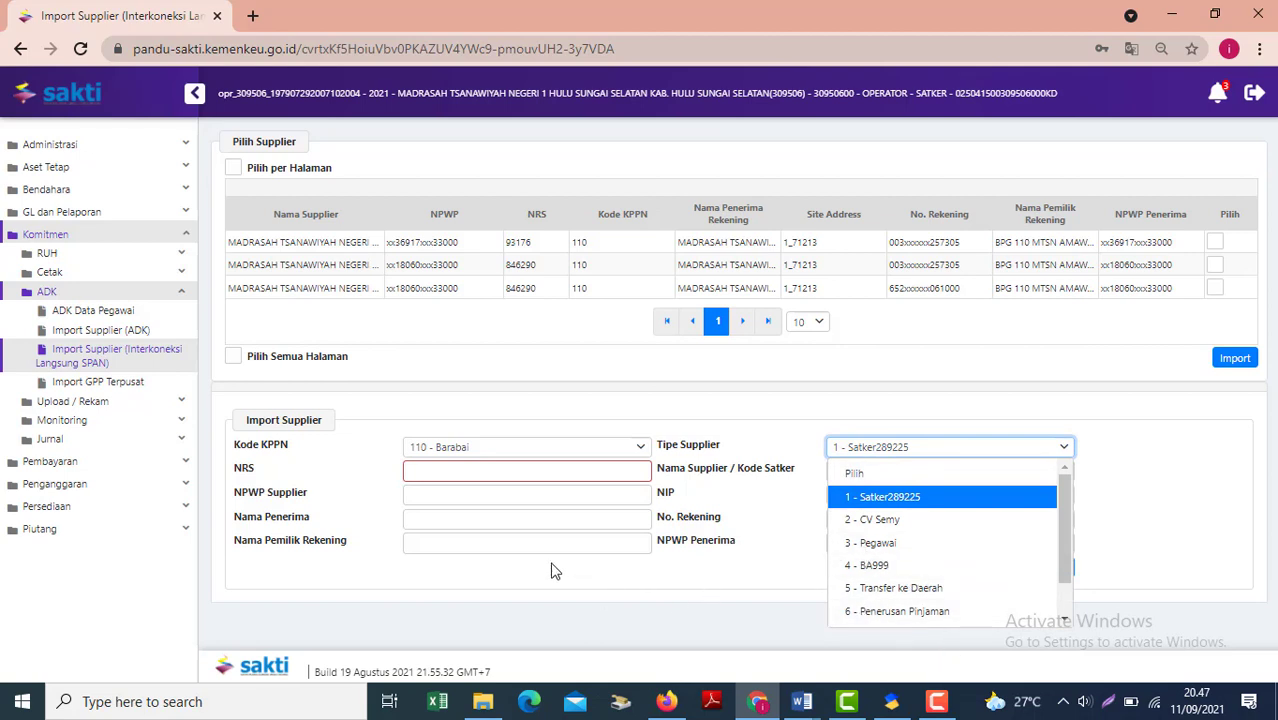
left_click(548, 597)
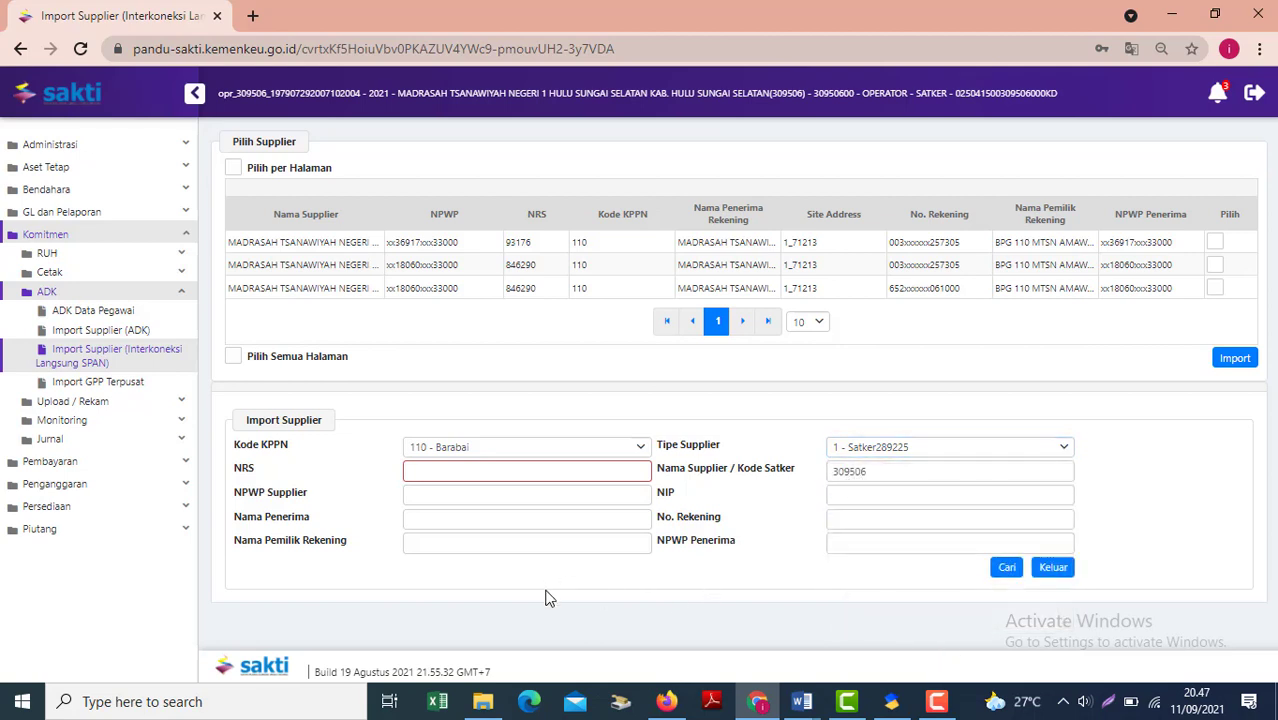
left_click(121, 336)
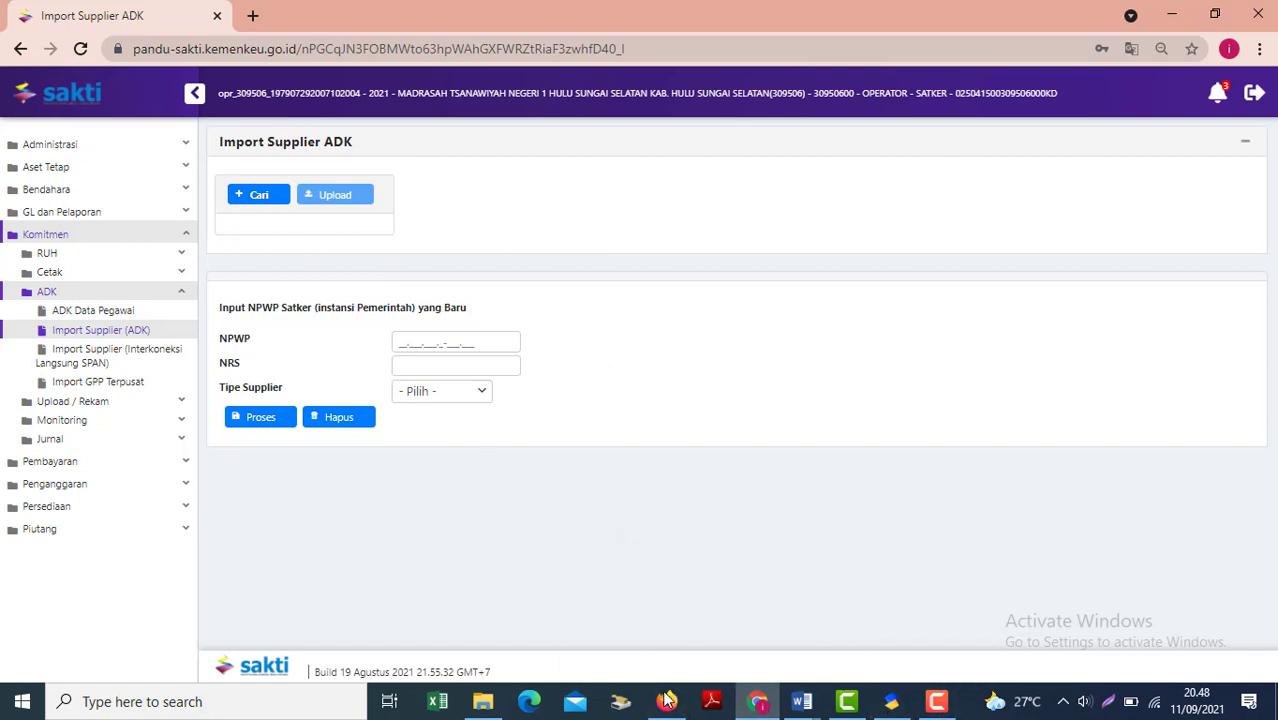
Step: Switch to OM-SPAN in Firefox, select the first supplier record and save it as an XML file
left_click(652, 579)
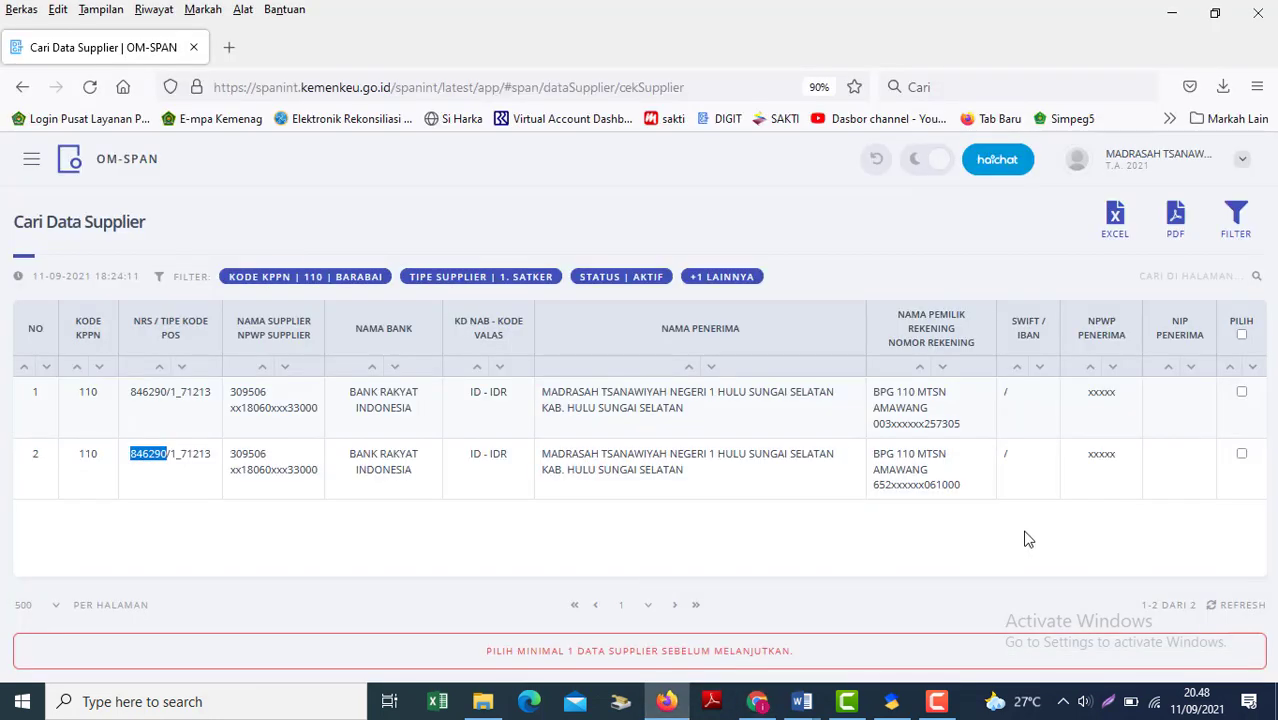
left_click(1241, 393)
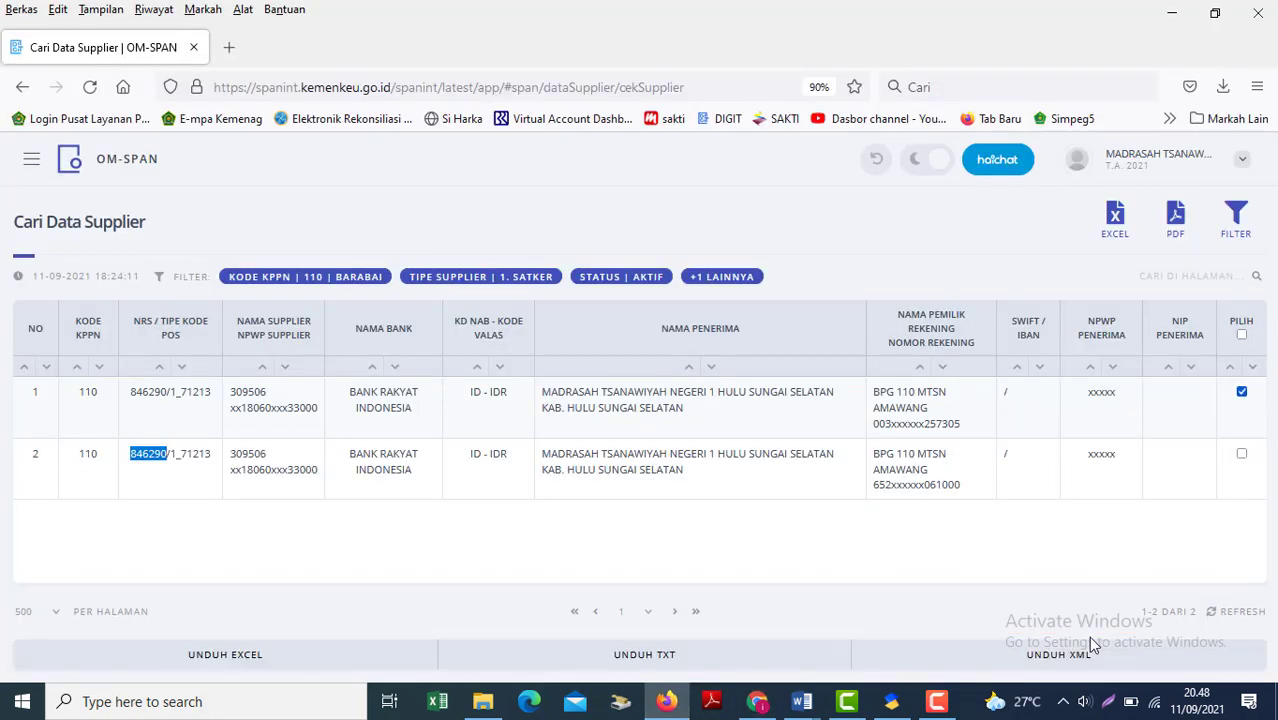
left_click(1058, 665)
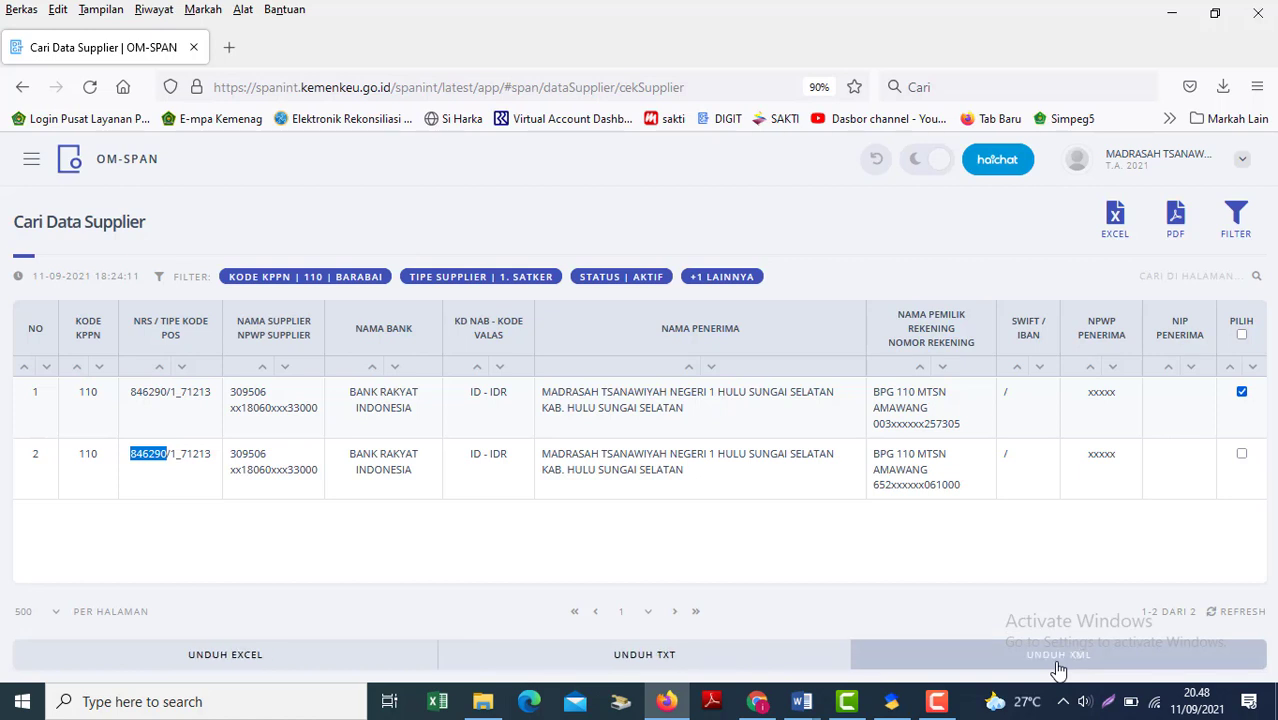
left_click(915, 567)
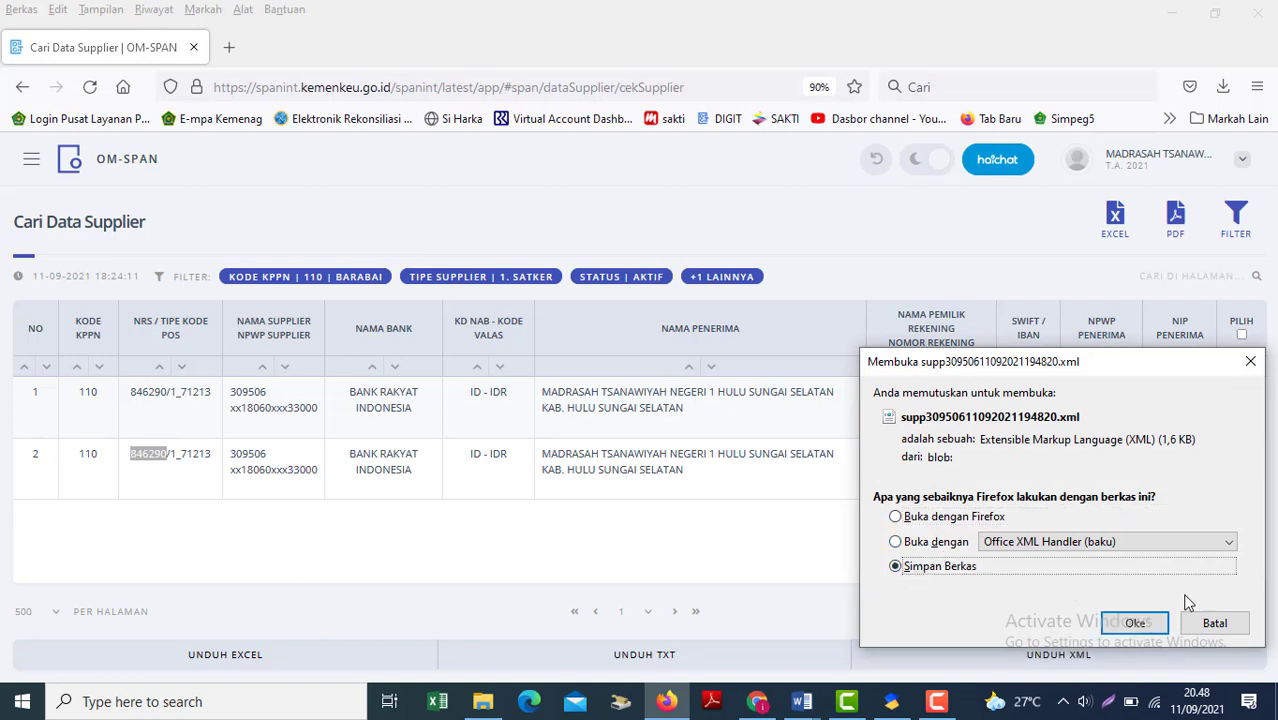
left_click(1134, 622)
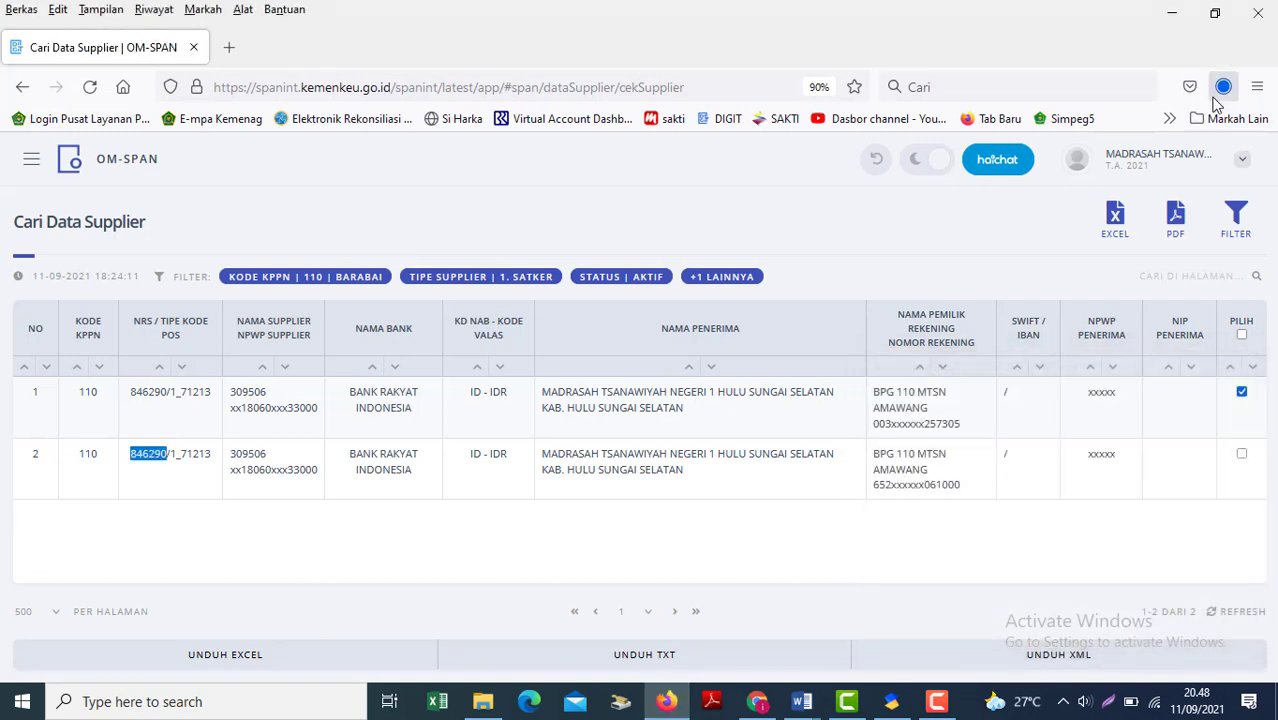
Step: Show the downloaded file supp30950611092021194820.xml in its Downloads folder
left_click(1222, 88)
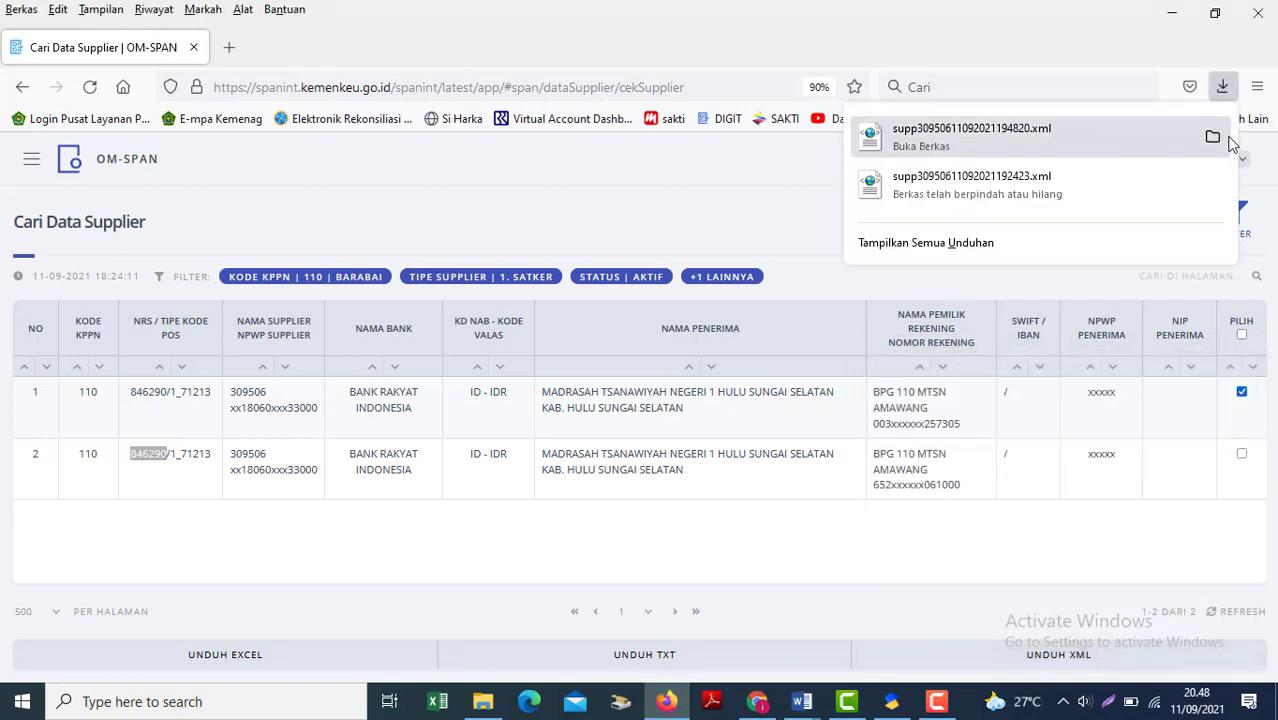
left_click(1232, 145)
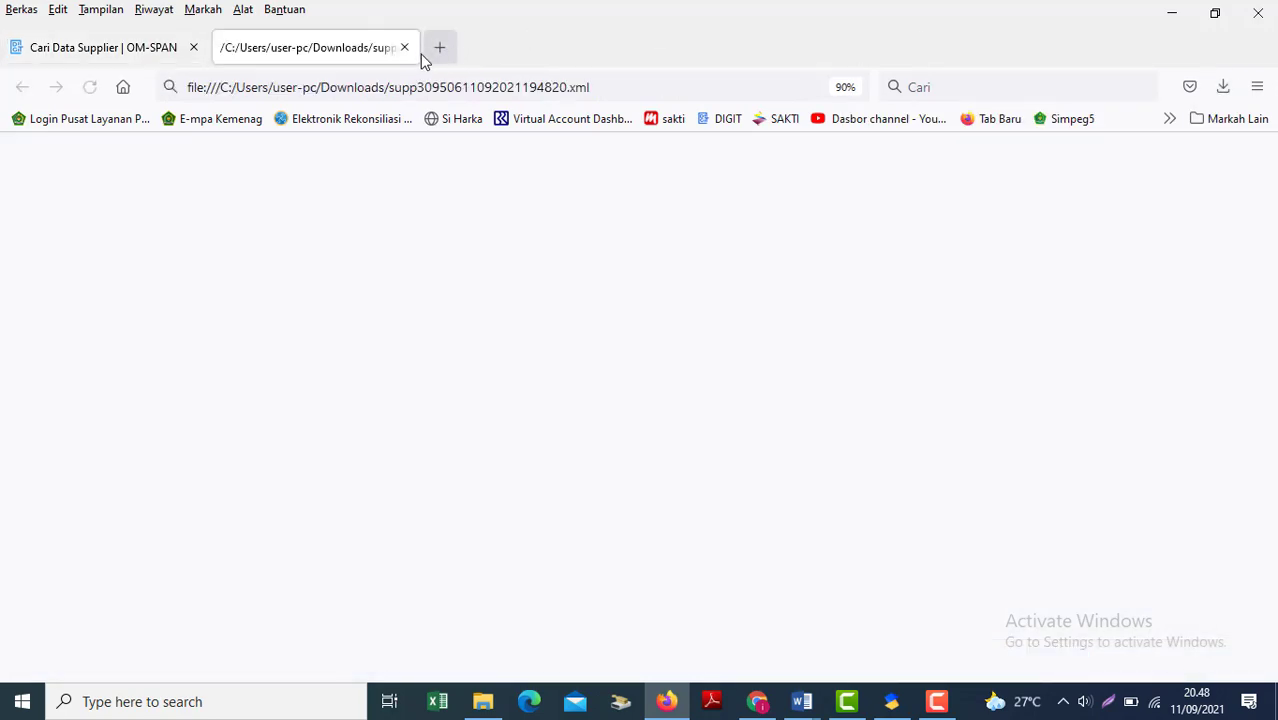
left_click(404, 47)
left_click(1222, 87)
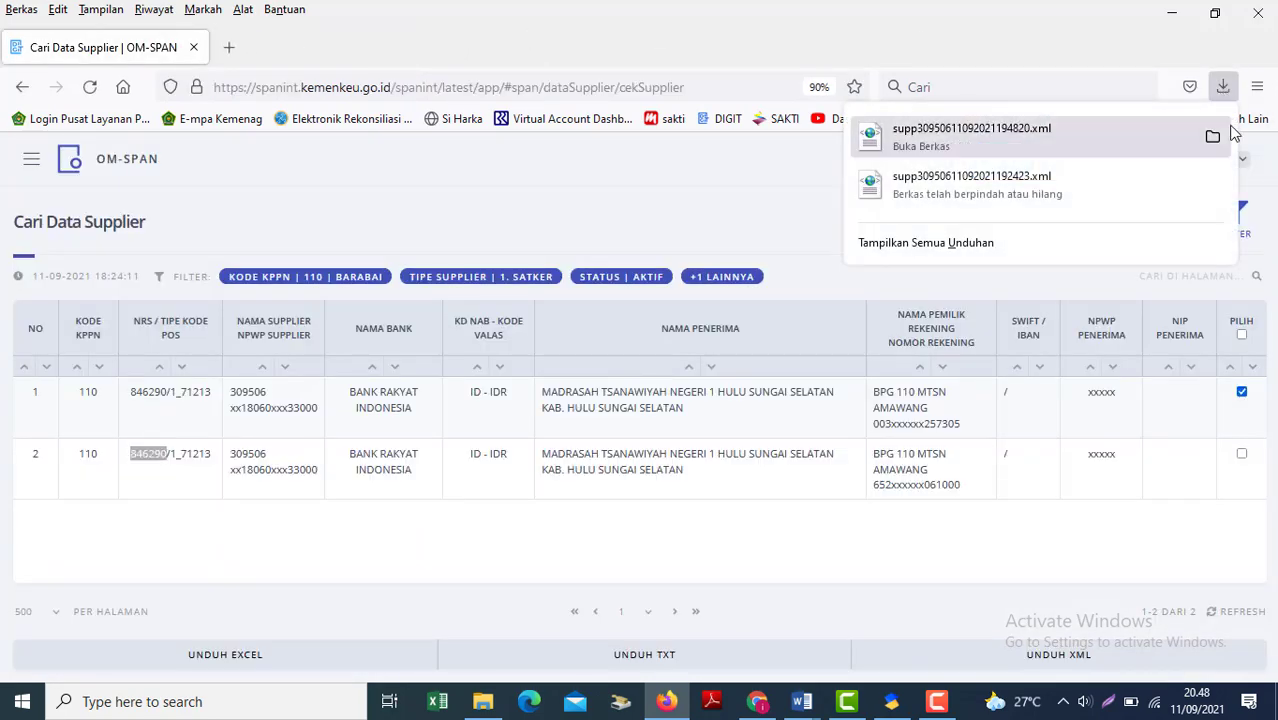
left_click(1207, 140)
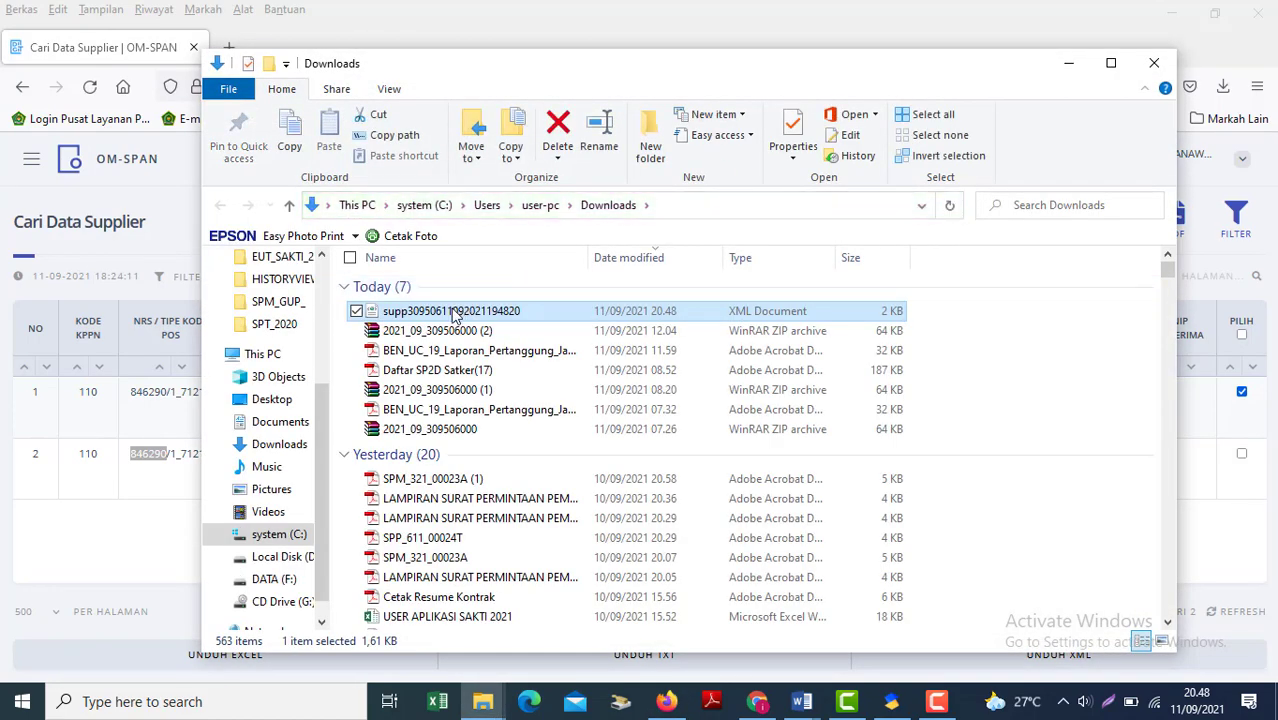
Step: Put the downloaded supplier XML file on the clipboard and bring up the EUT_SAKTI_2021 folder window
right_click(455, 314)
left_click(494, 551)
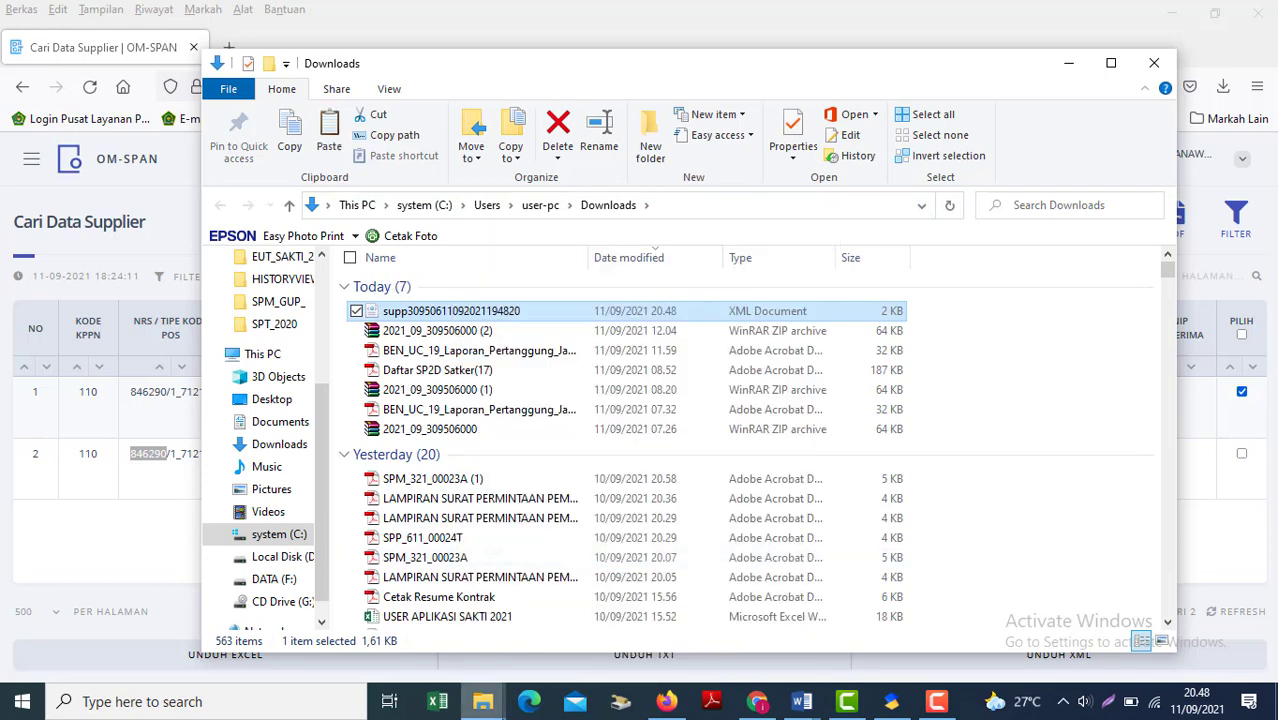
mouse_move(494, 718)
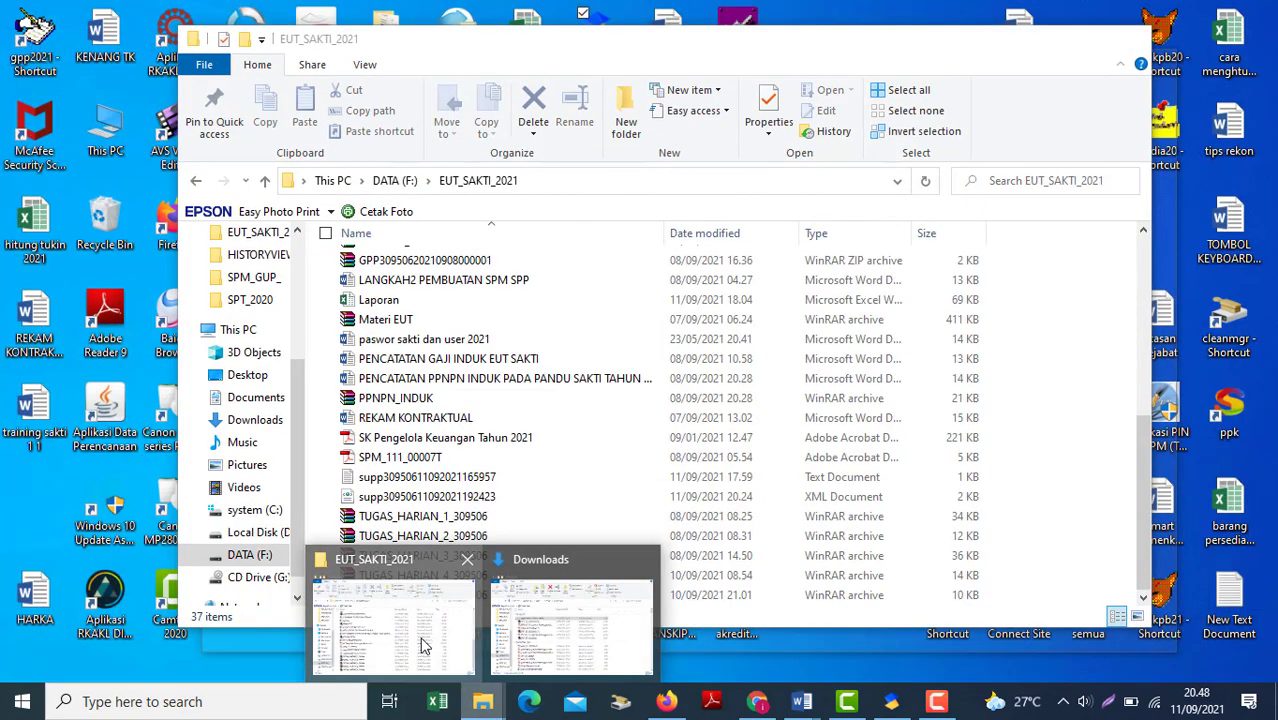
left_click(420, 630)
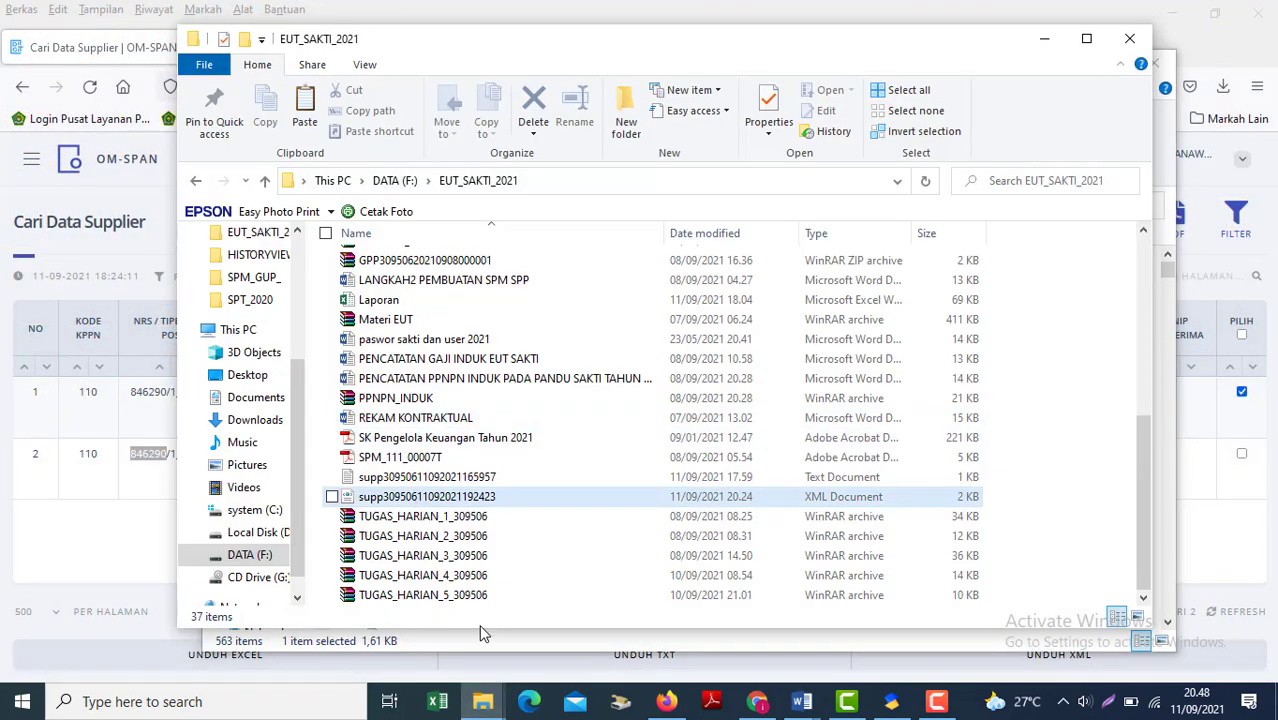
Step: Switch to SAKTI in Chrome, limit the EUT_SAKTI_2021 files to today's and choose supp30950611092021192423.xml for the supplier import
left_click(756, 705)
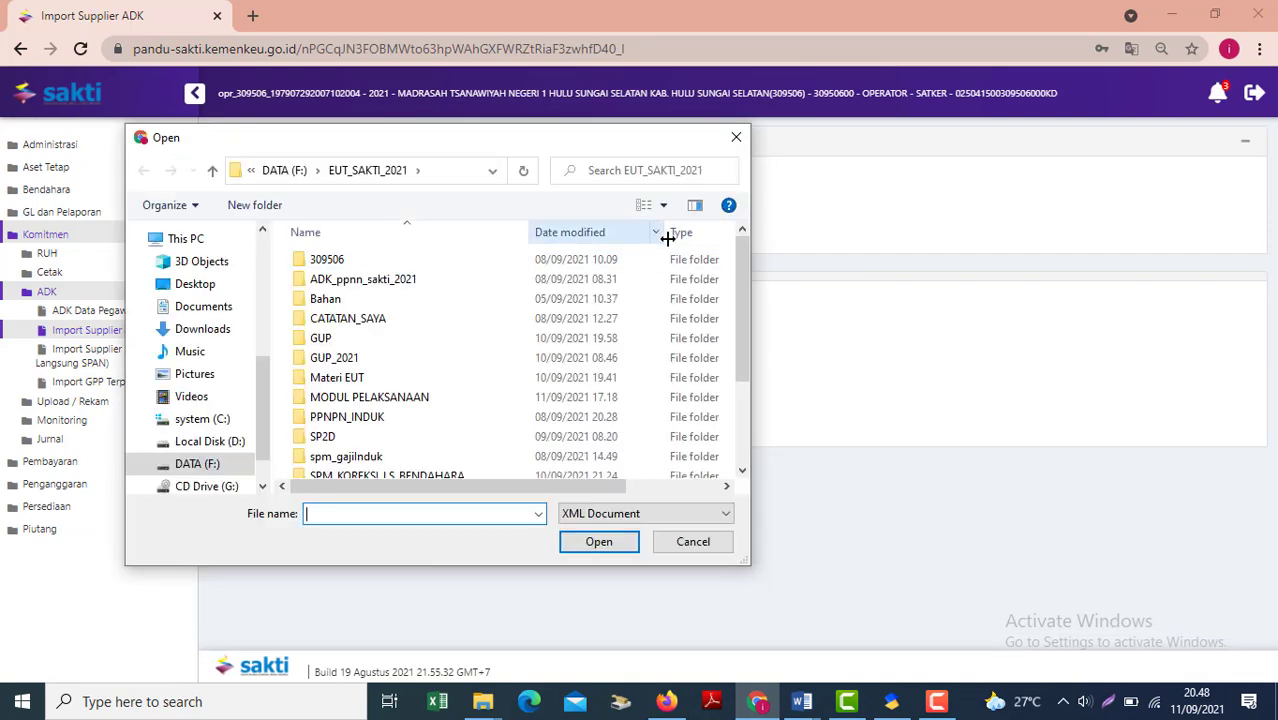
left_click(655, 238)
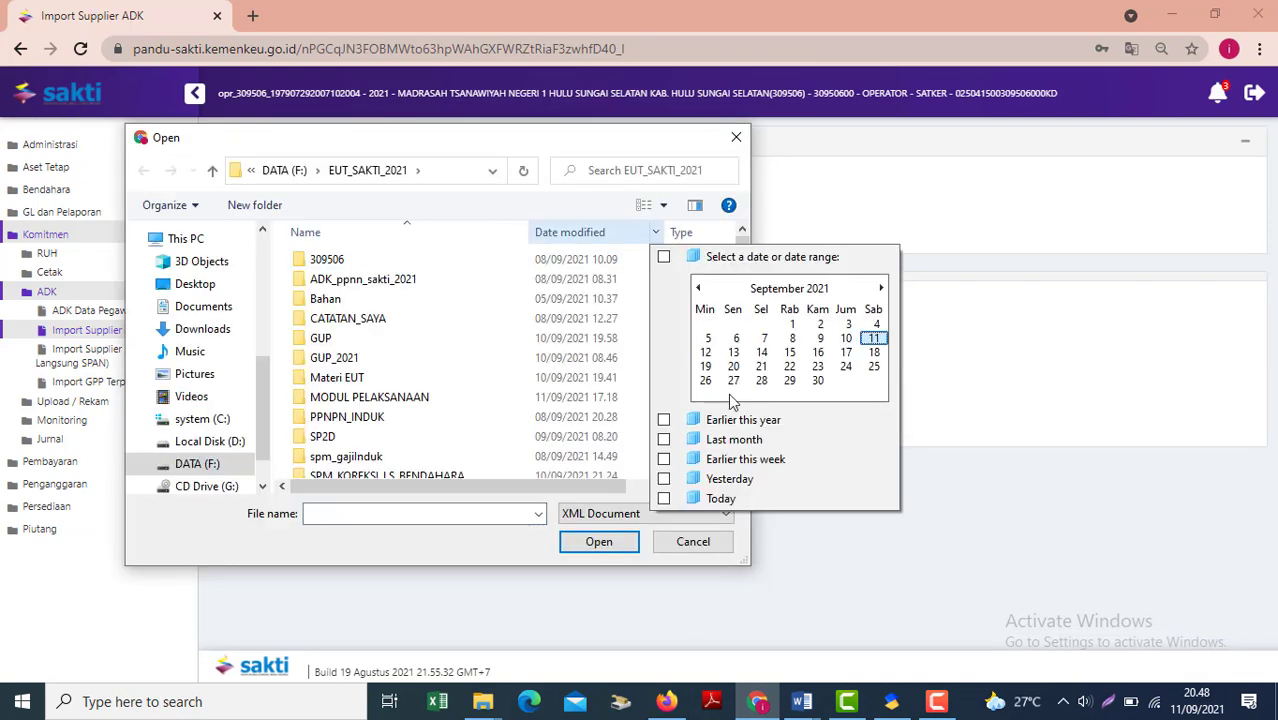
left_click(710, 497)
double_click(380, 285)
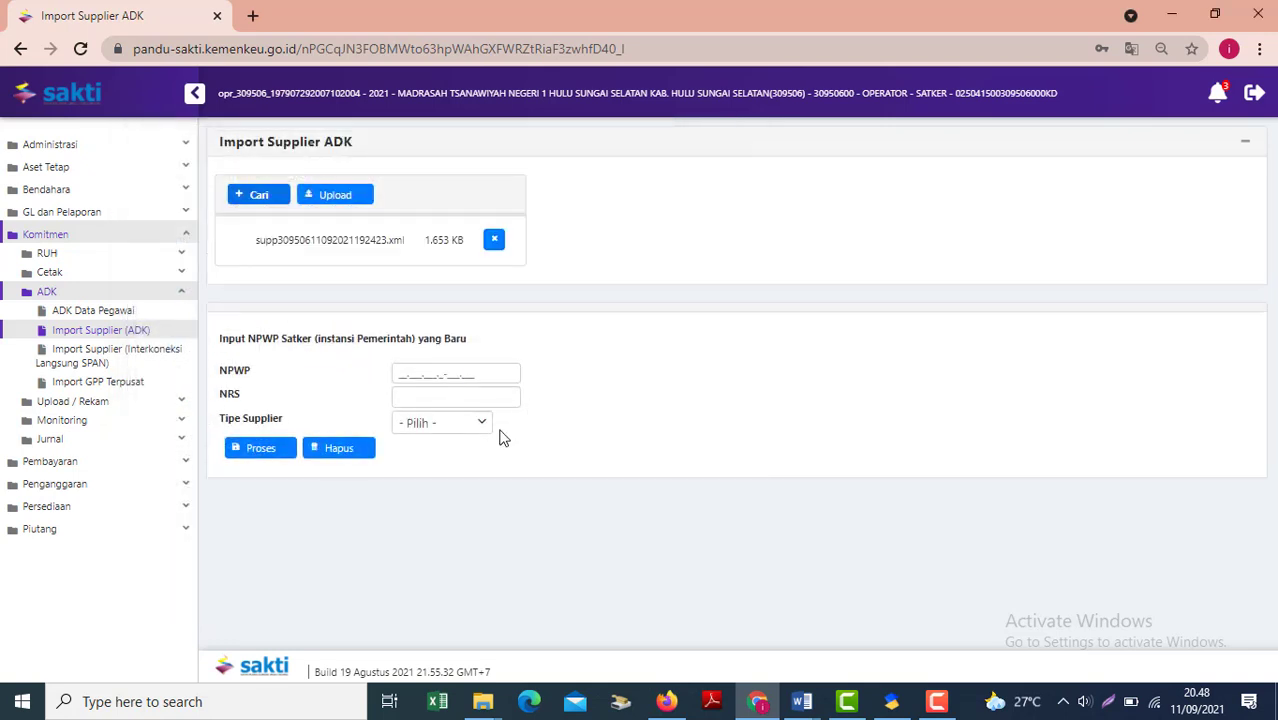
Step: Set Tipe Supplier to 2 - CV Semy and try to upload the supplier XML file
left_click(480, 425)
left_click(437, 483)
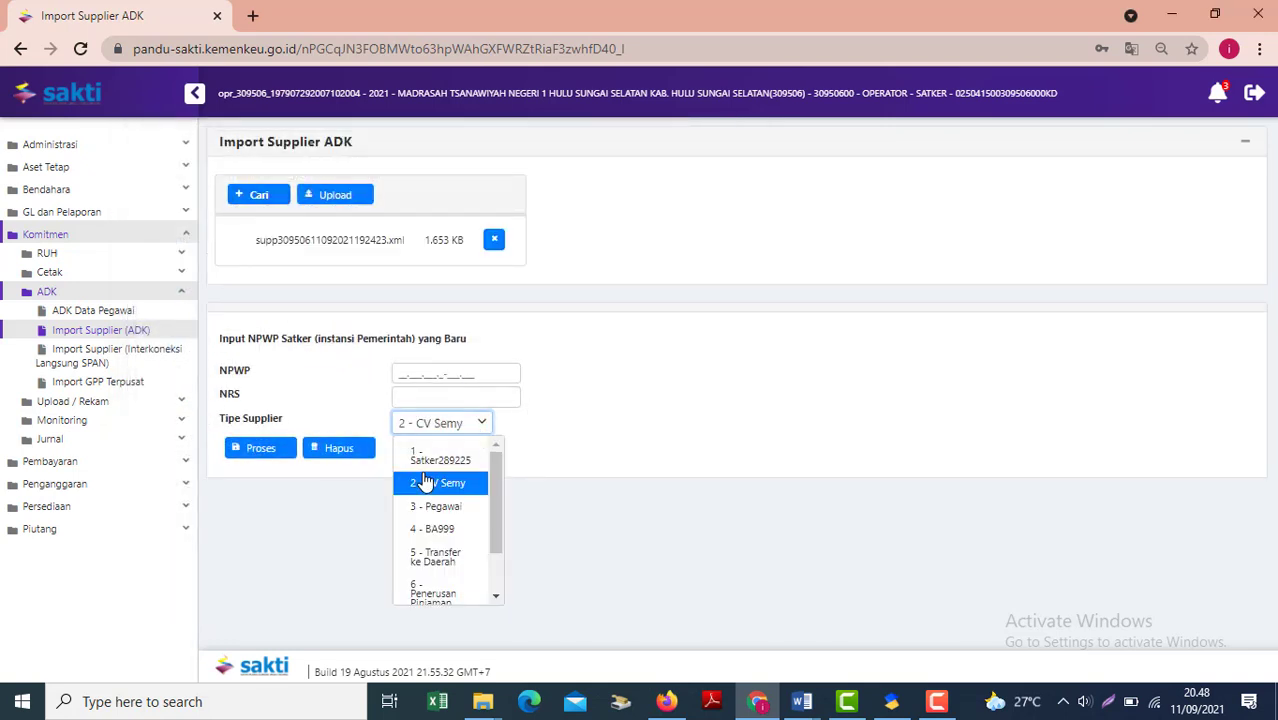
left_click(325, 203)
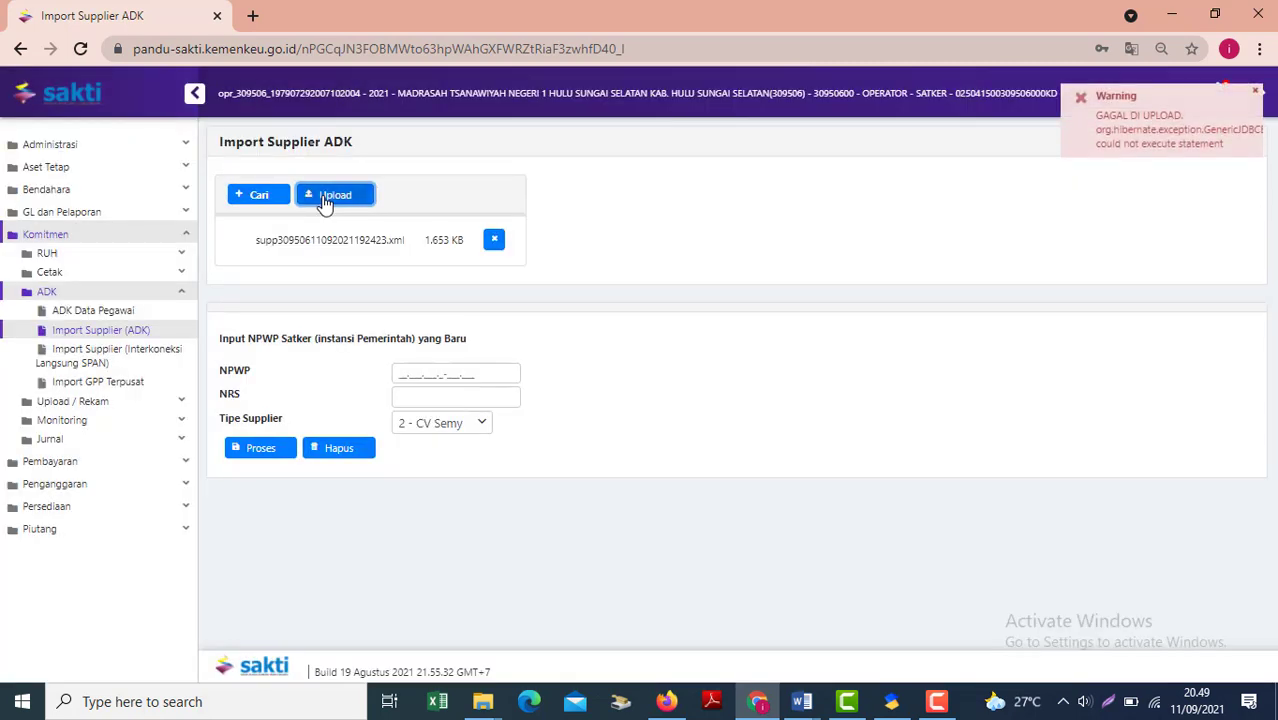
Step: Set Tipe Supplier to 1 - Satker289225 and try to upload the supplier XML file again
left_click(482, 425)
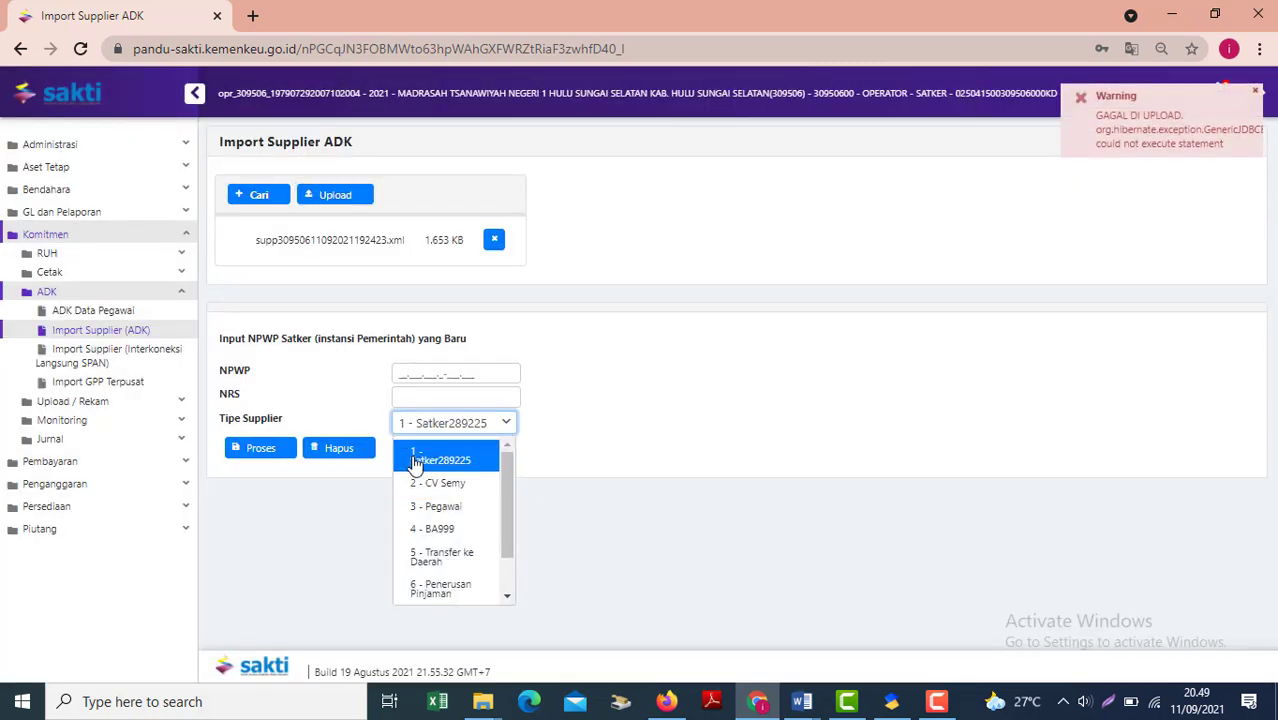
left_click(440, 459)
left_click(350, 194)
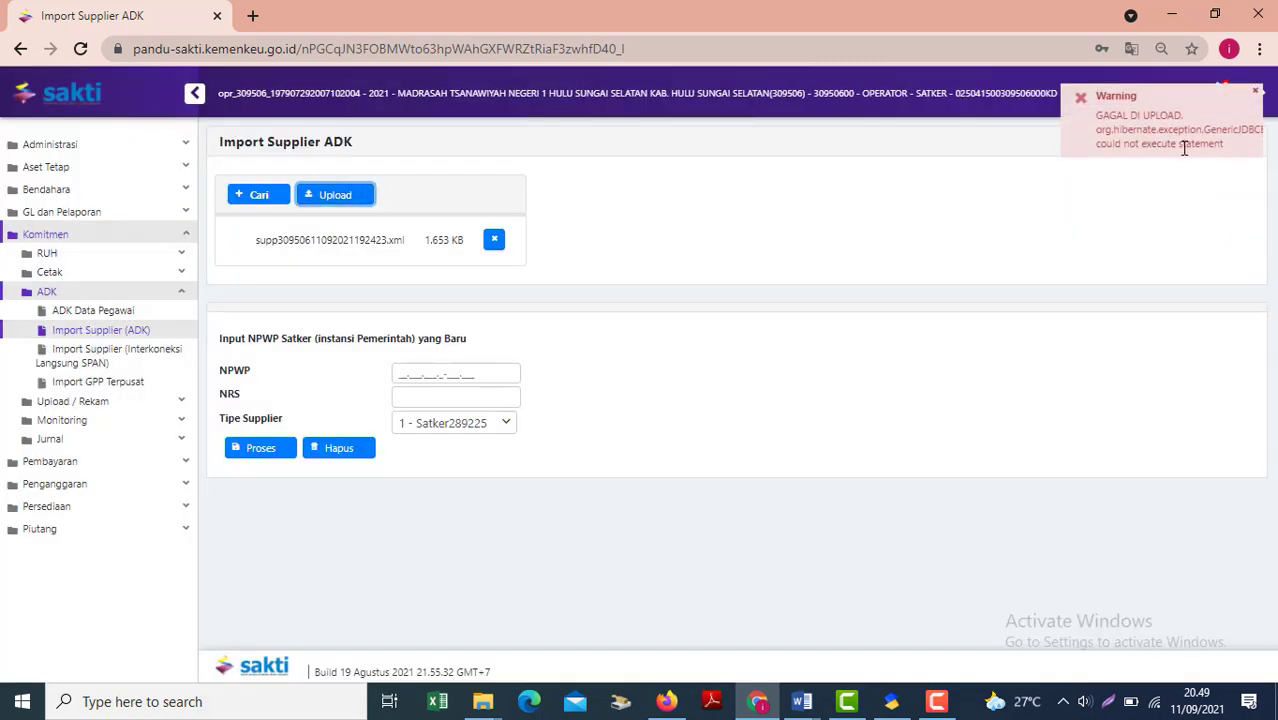
left_click_drag(1178, 115, 852, 215)
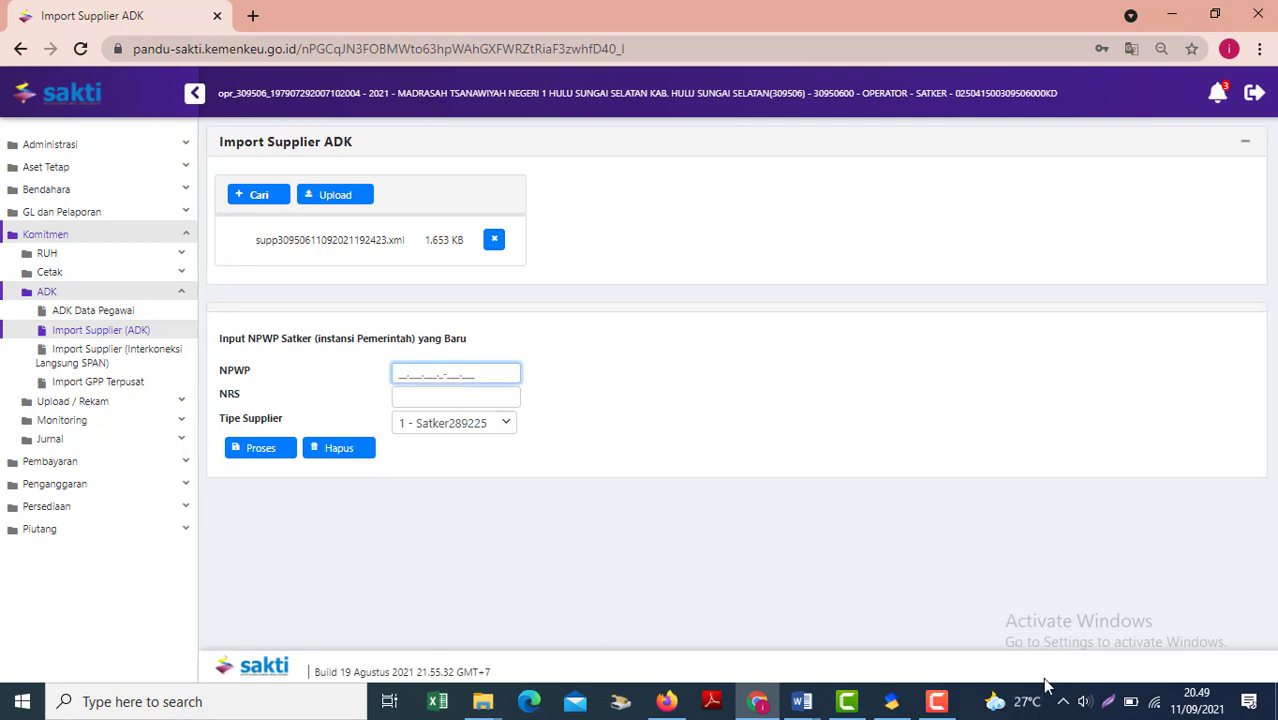
left_click(937, 701)
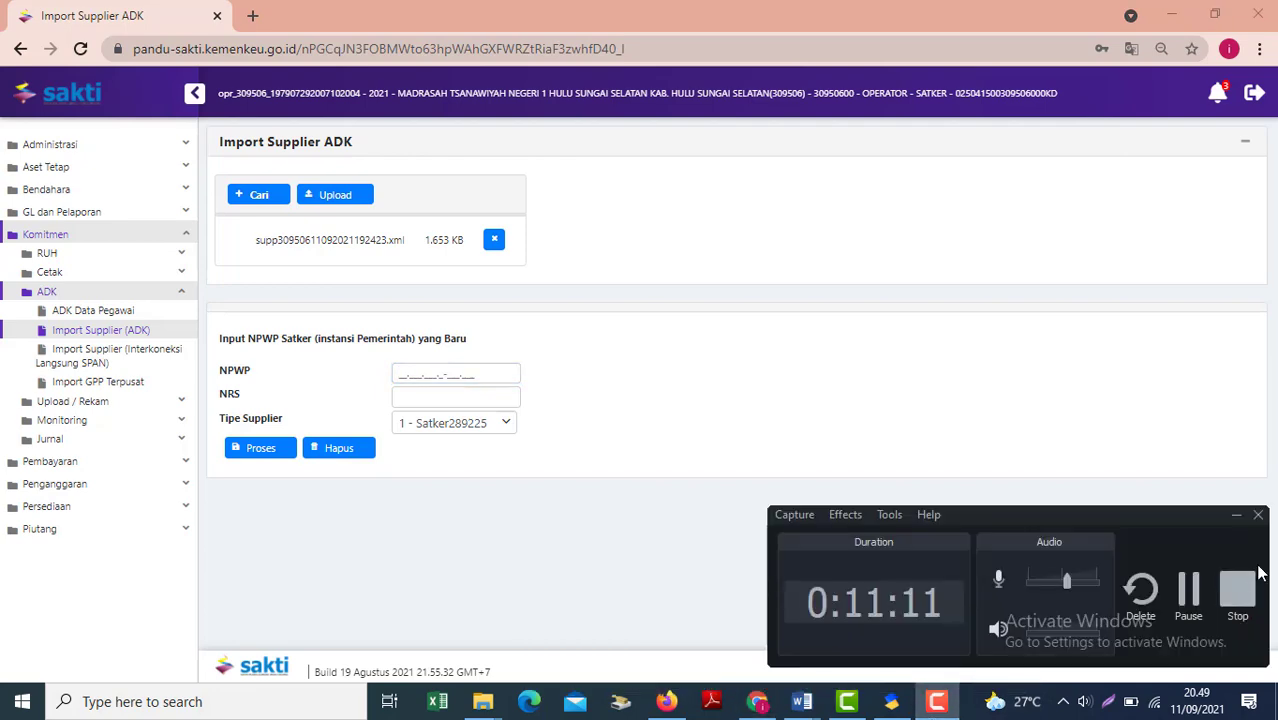